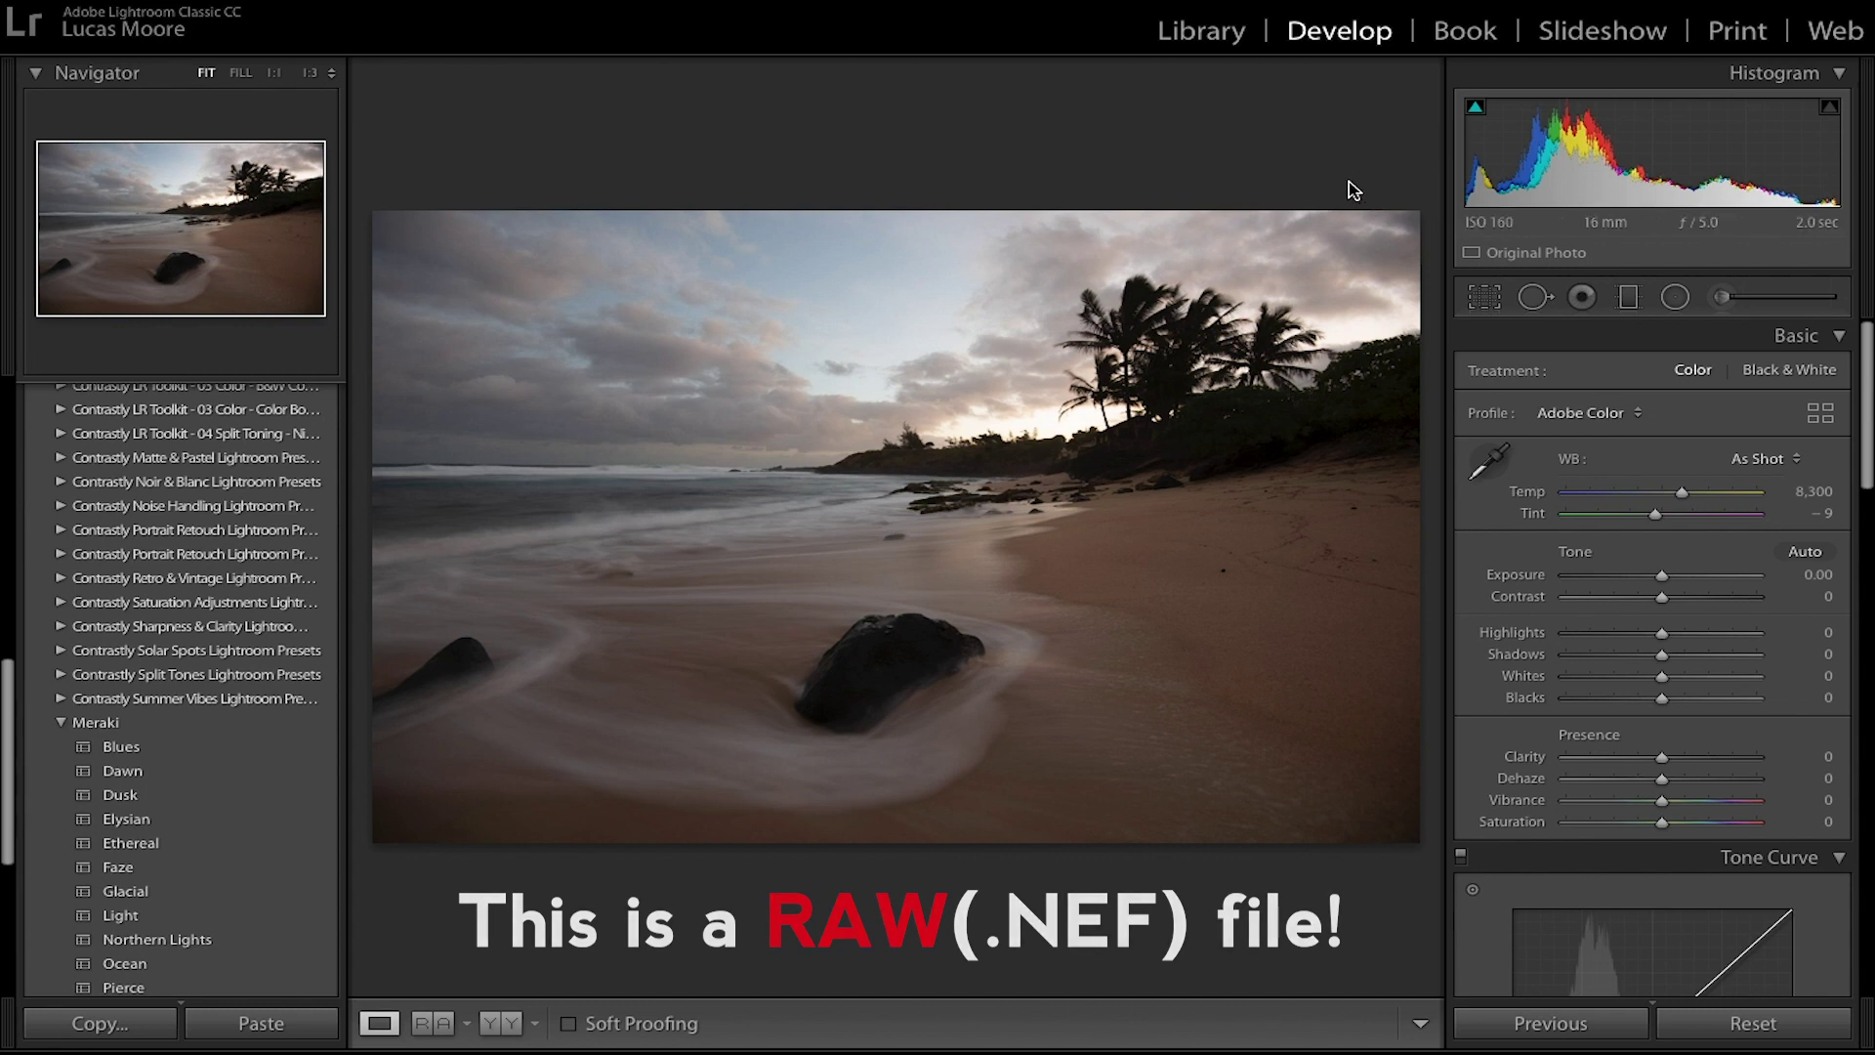
Step: Enable the Nikon 16-35mm lens profile corrections and leave the option checked
{"action": "scroll", "coordinate": [1616, 376], "scroll_direction": "down", "scroll_amount": 4}
{"action": "scroll", "coordinate": [1616, 376], "scroll_direction": "down", "scroll_amount": 8}
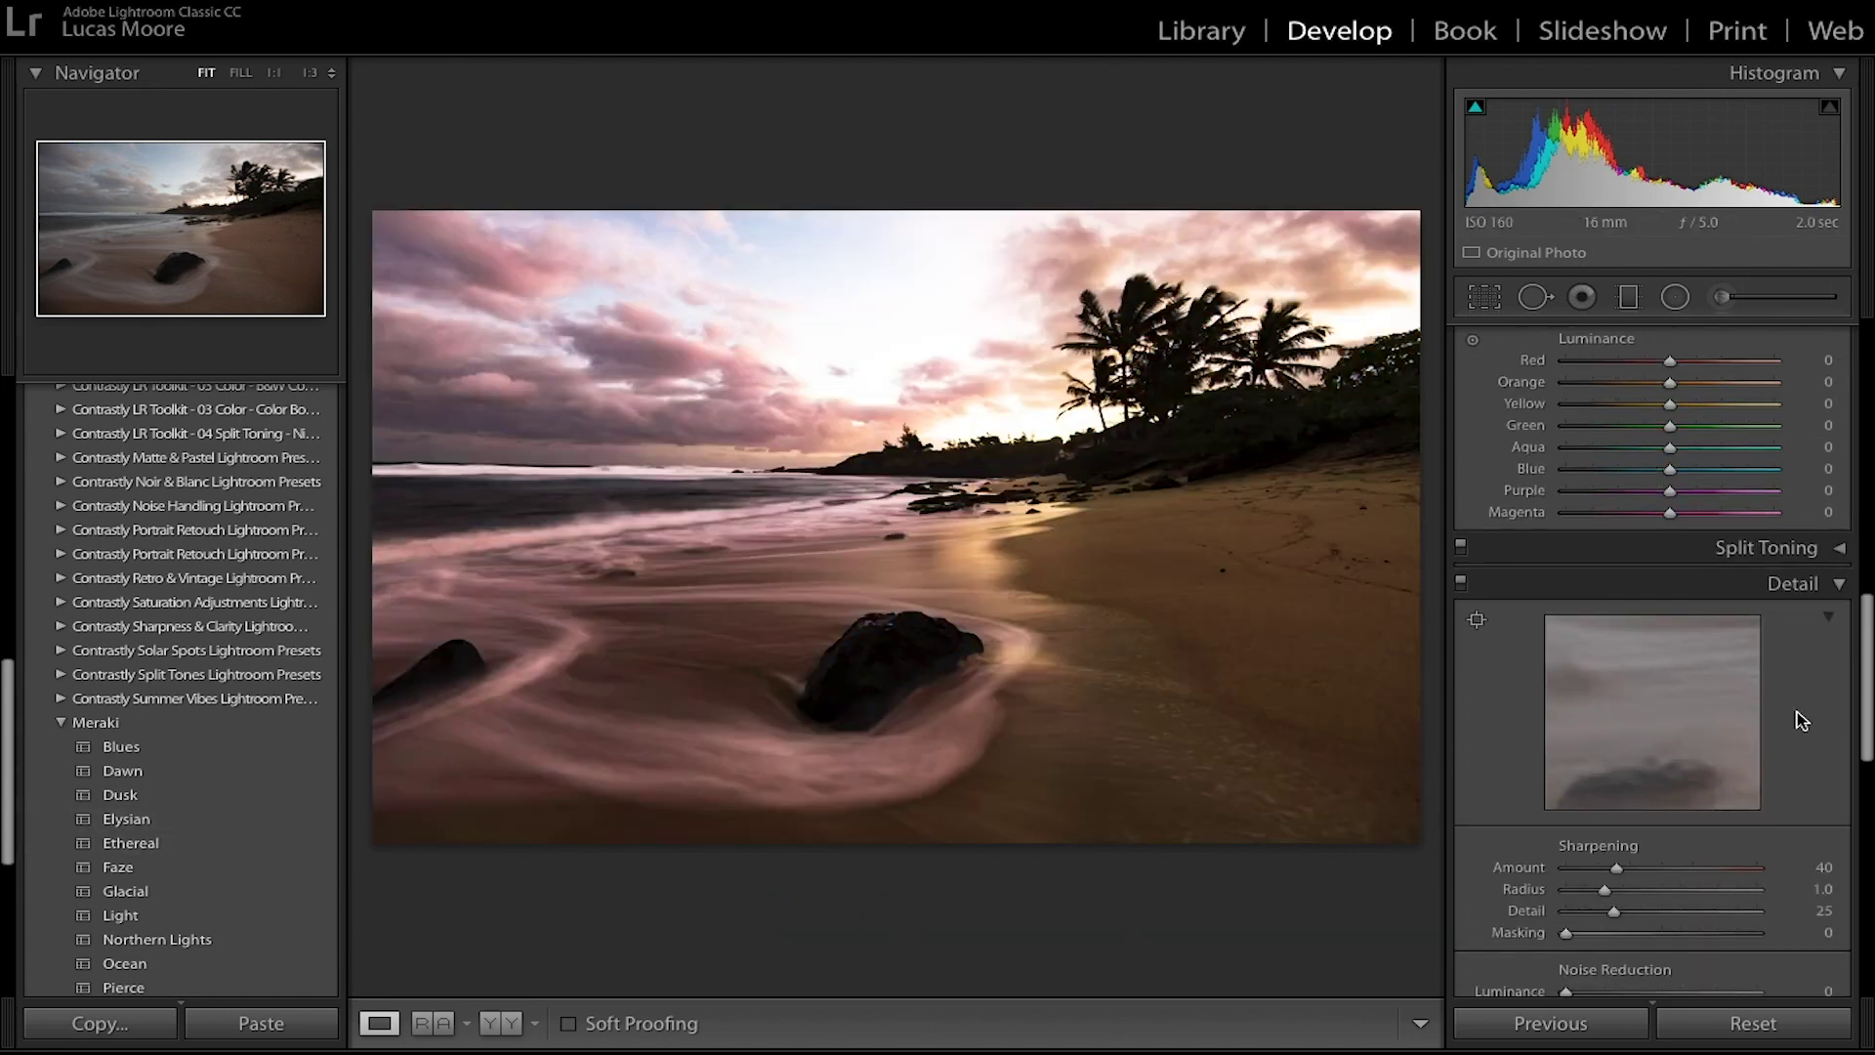
{"action": "scroll", "coordinate": [1799, 700], "scroll_direction": "down", "scroll_amount": 2}
{"action": "scroll", "coordinate": [1760, 693], "scroll_direction": "down", "scroll_amount": 4}
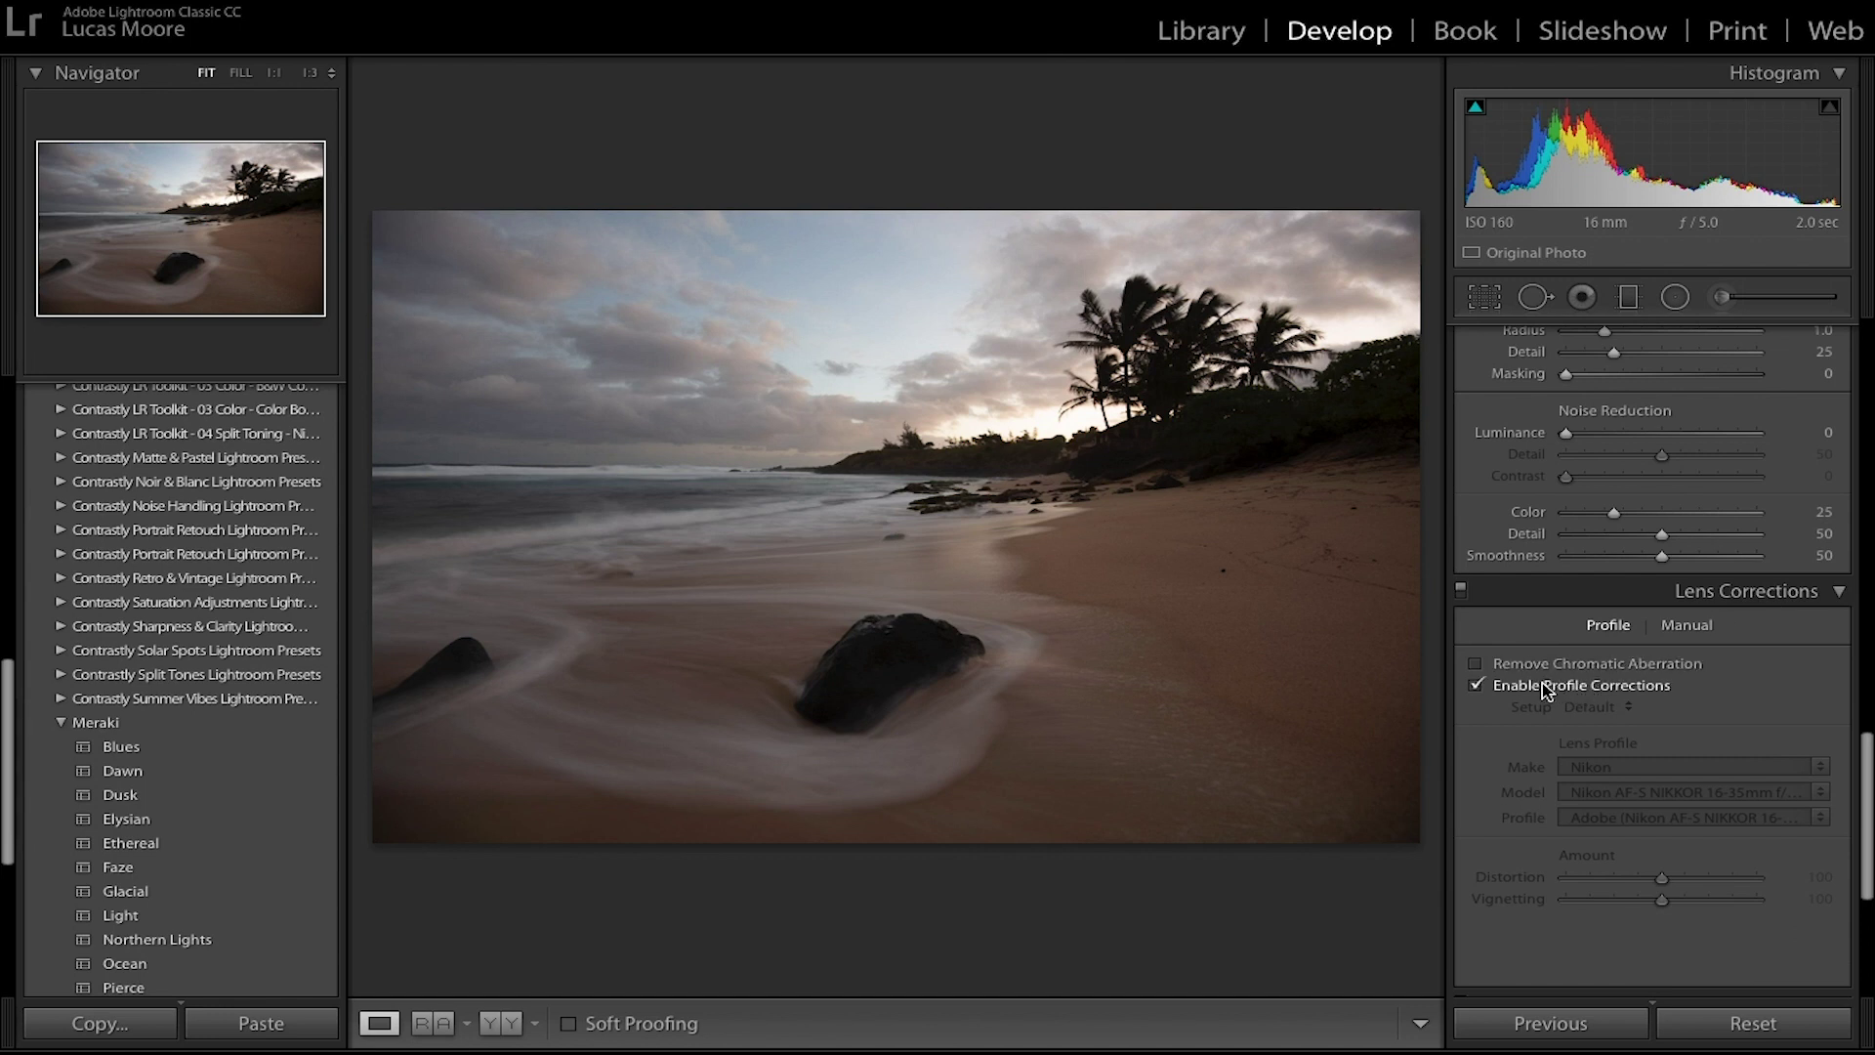
{"action": "left_click", "coordinate": [1475, 685]}
{"action": "left_click", "coordinate": [1475, 686]}
{"action": "left_click", "coordinate": [1475, 685]}
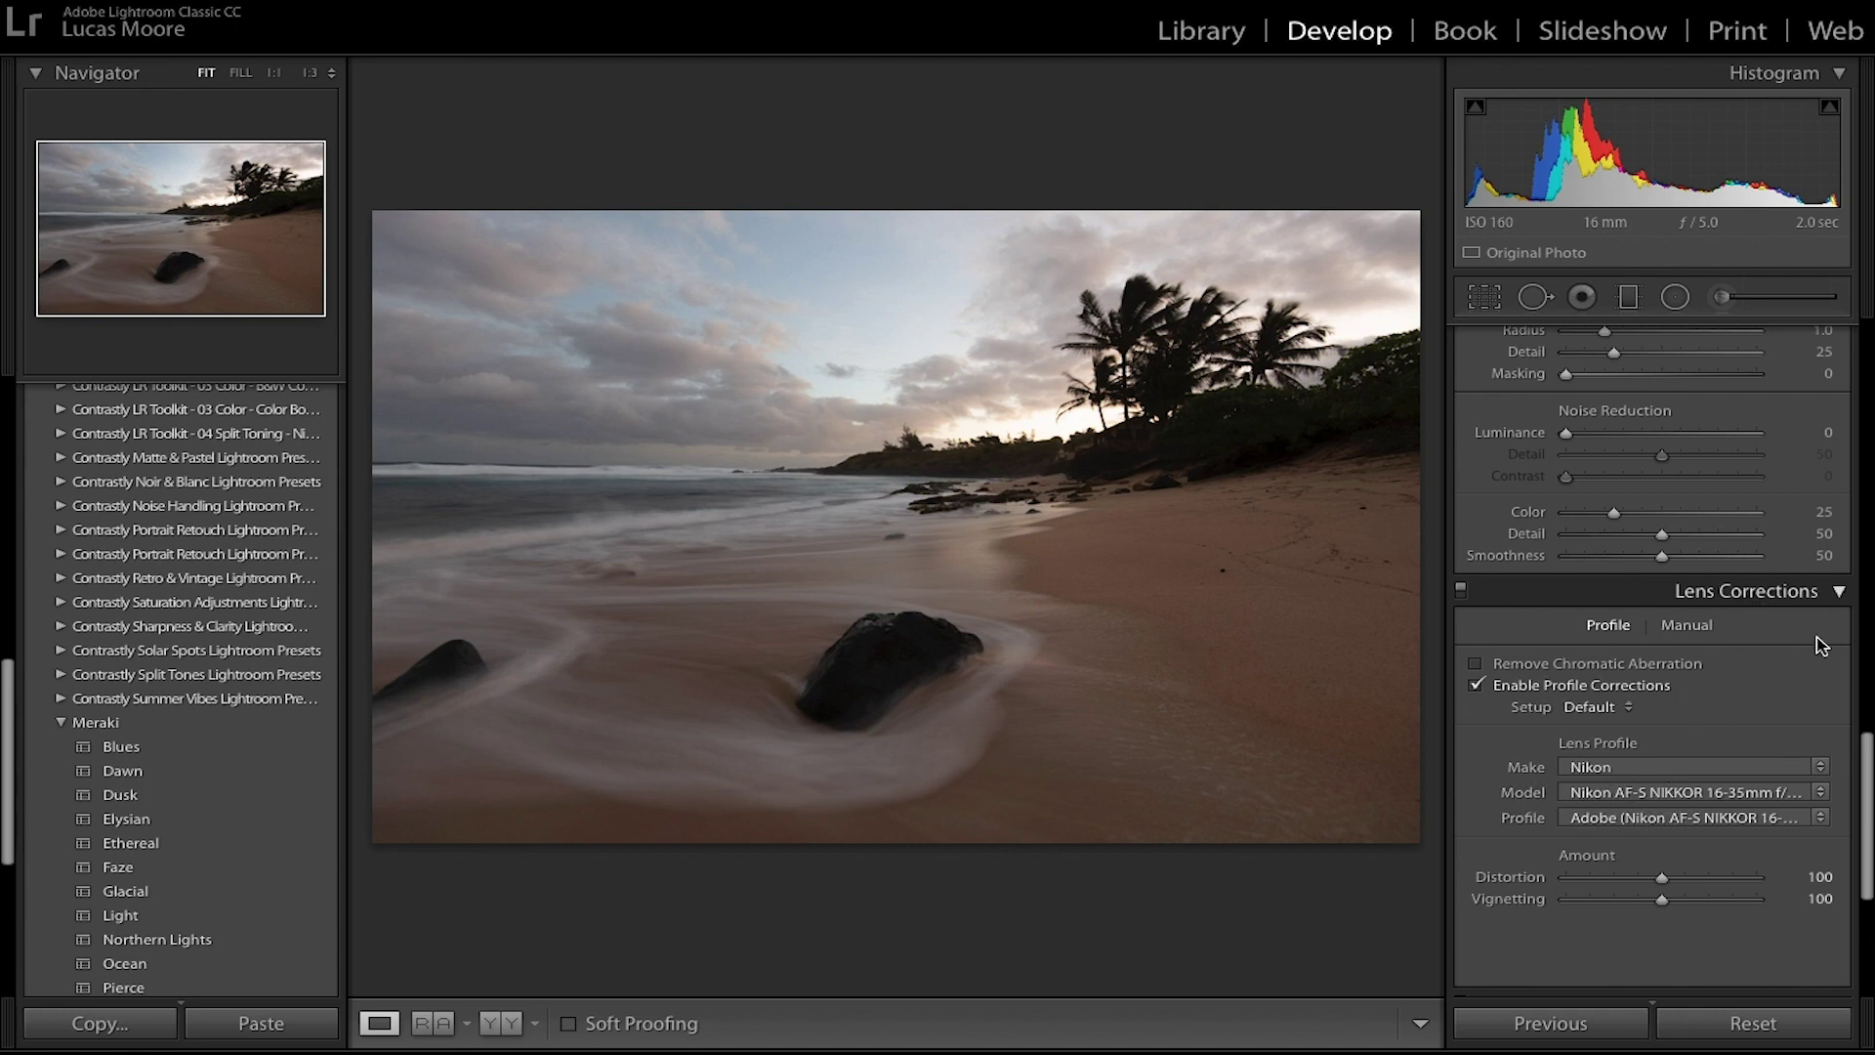
{"action": "scroll", "coordinate": [1650, 728], "scroll_direction": "up", "scroll_amount": 15}
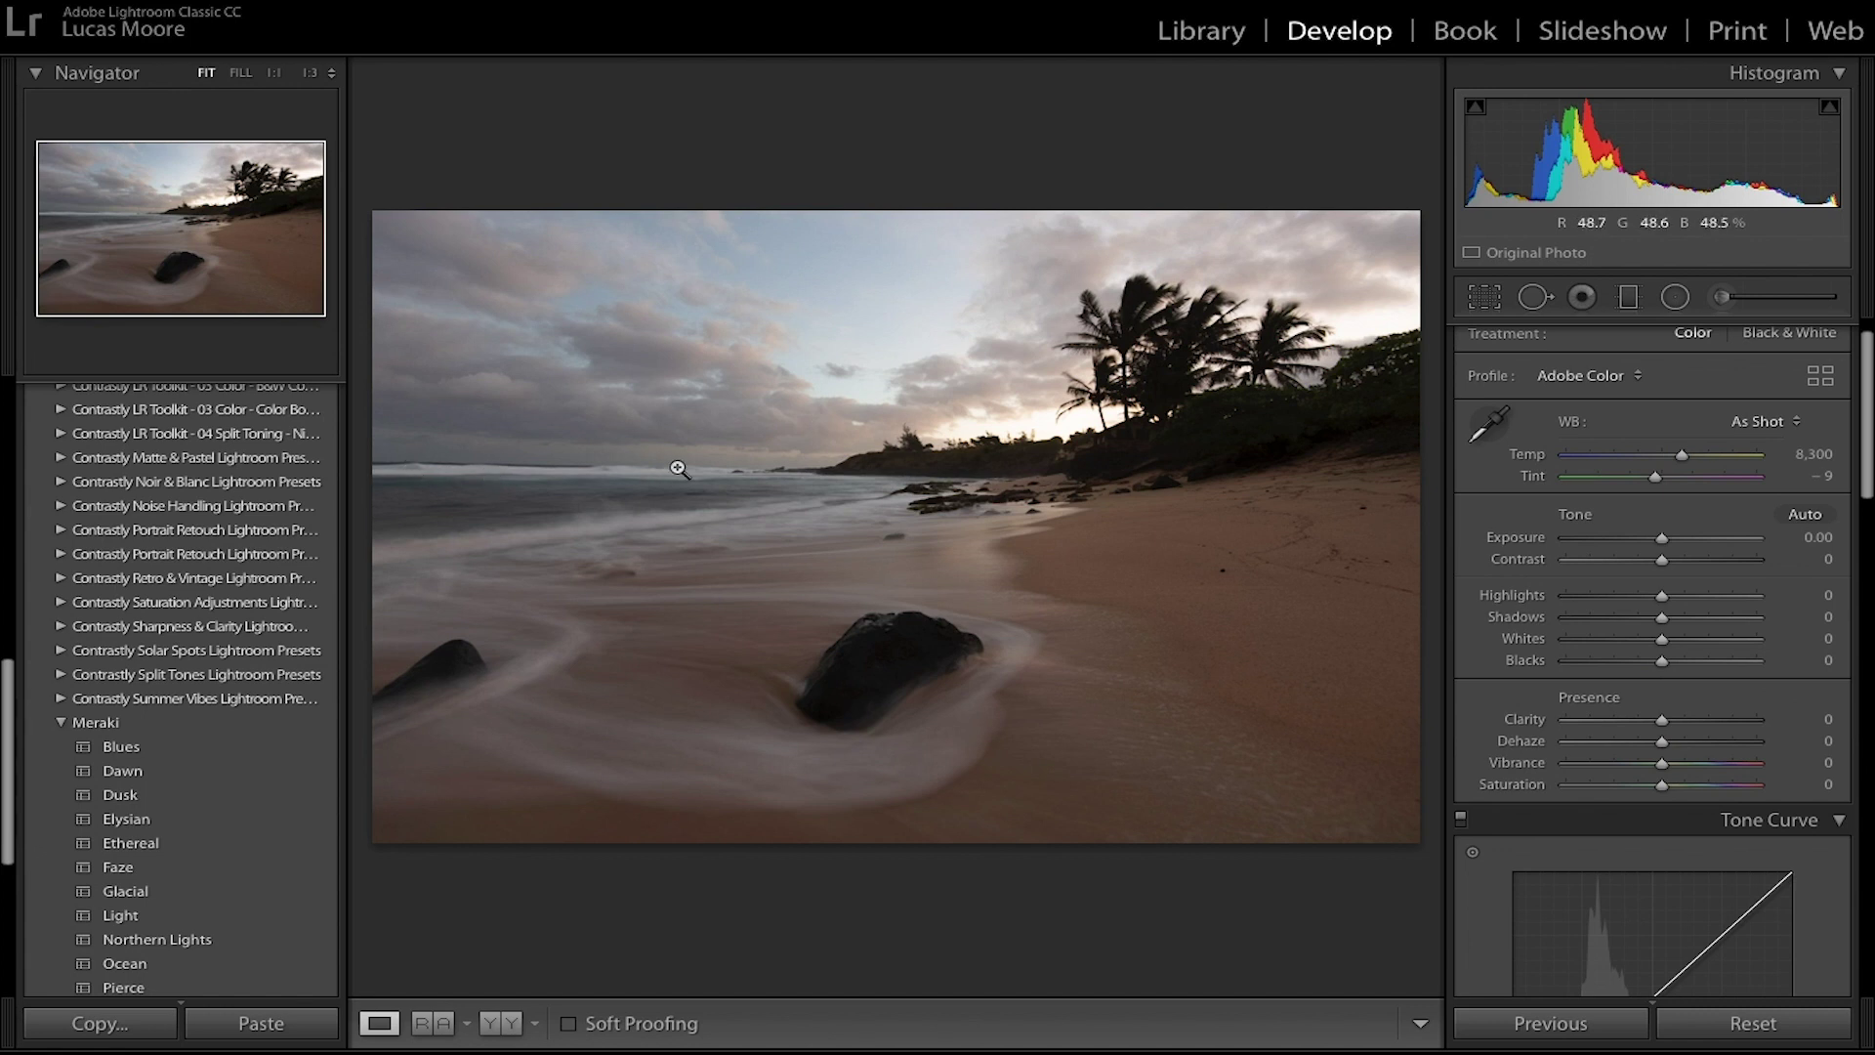
Step: Straighten the photo by about -1.14° so the sea horizon is level, and commit the crop
{"action": "left_click", "coordinate": [1484, 296]}
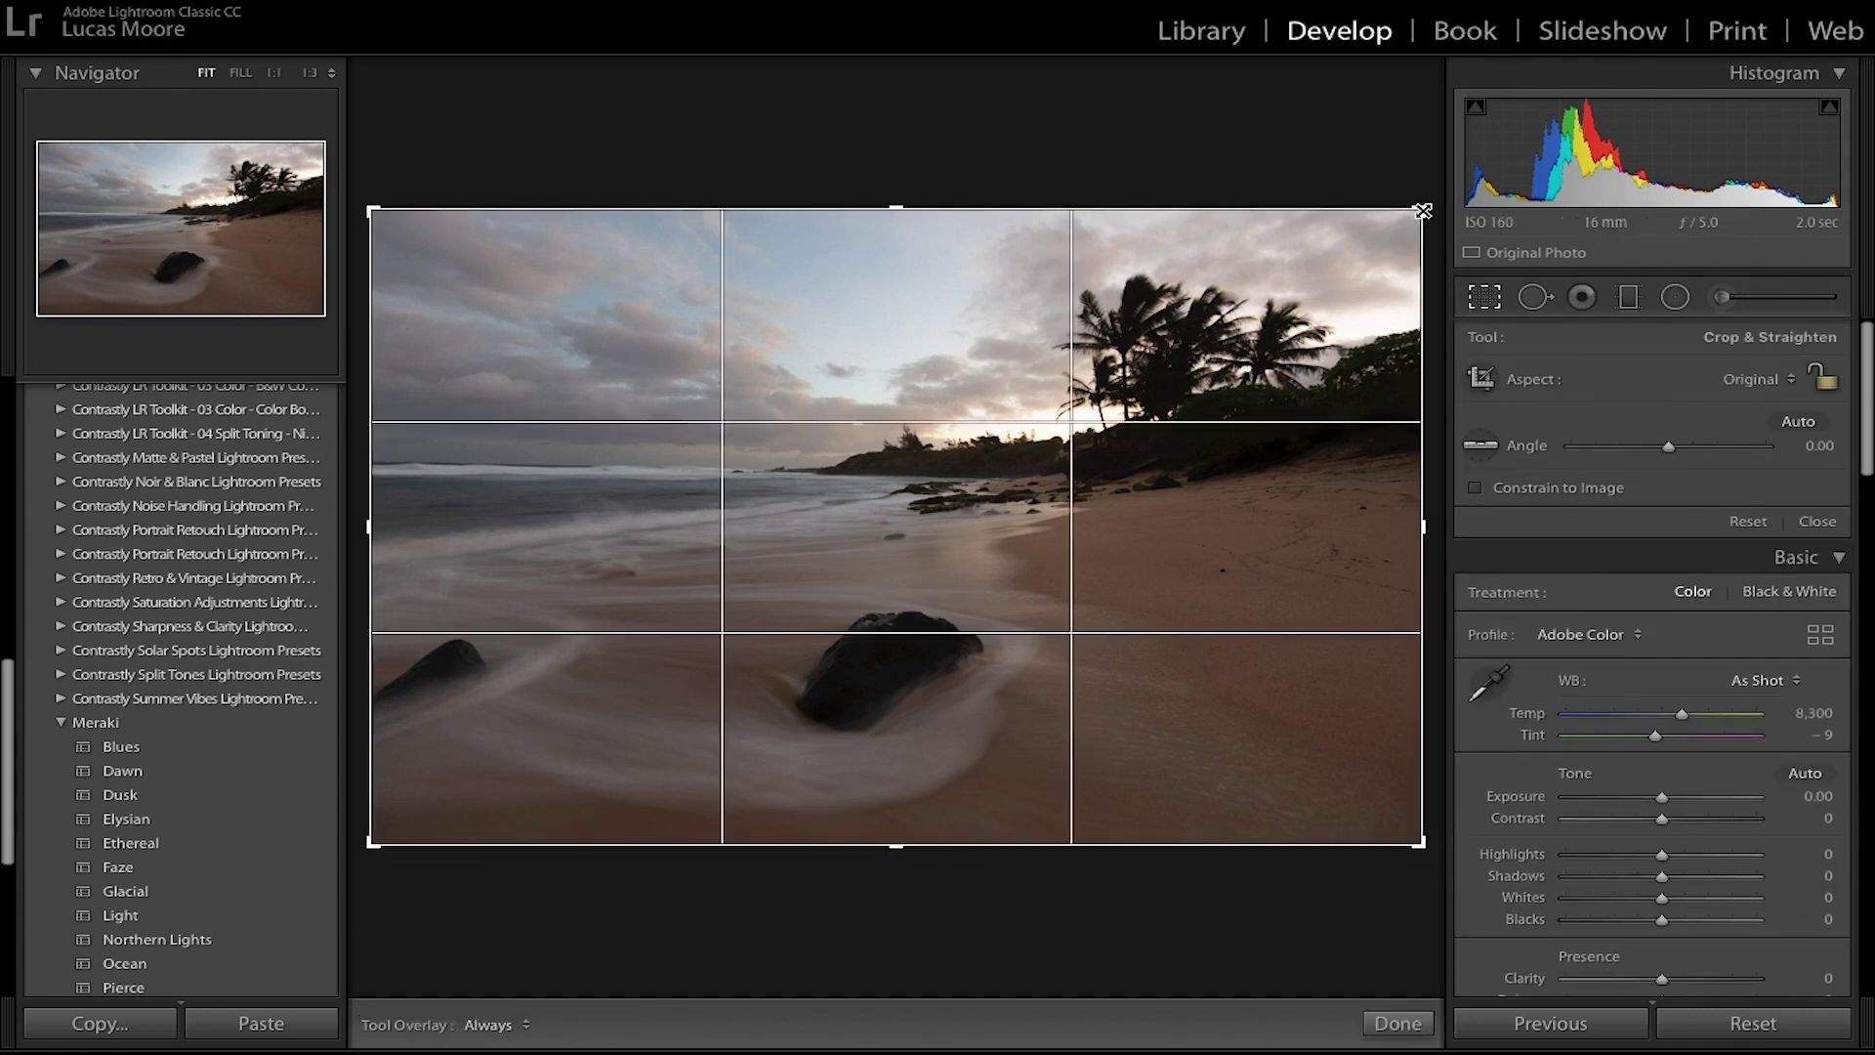
{"action": "left_click_drag", "start_coordinate": [1431, 199], "coordinate": [1417, 193]}
{"action": "key", "text": "Return"}
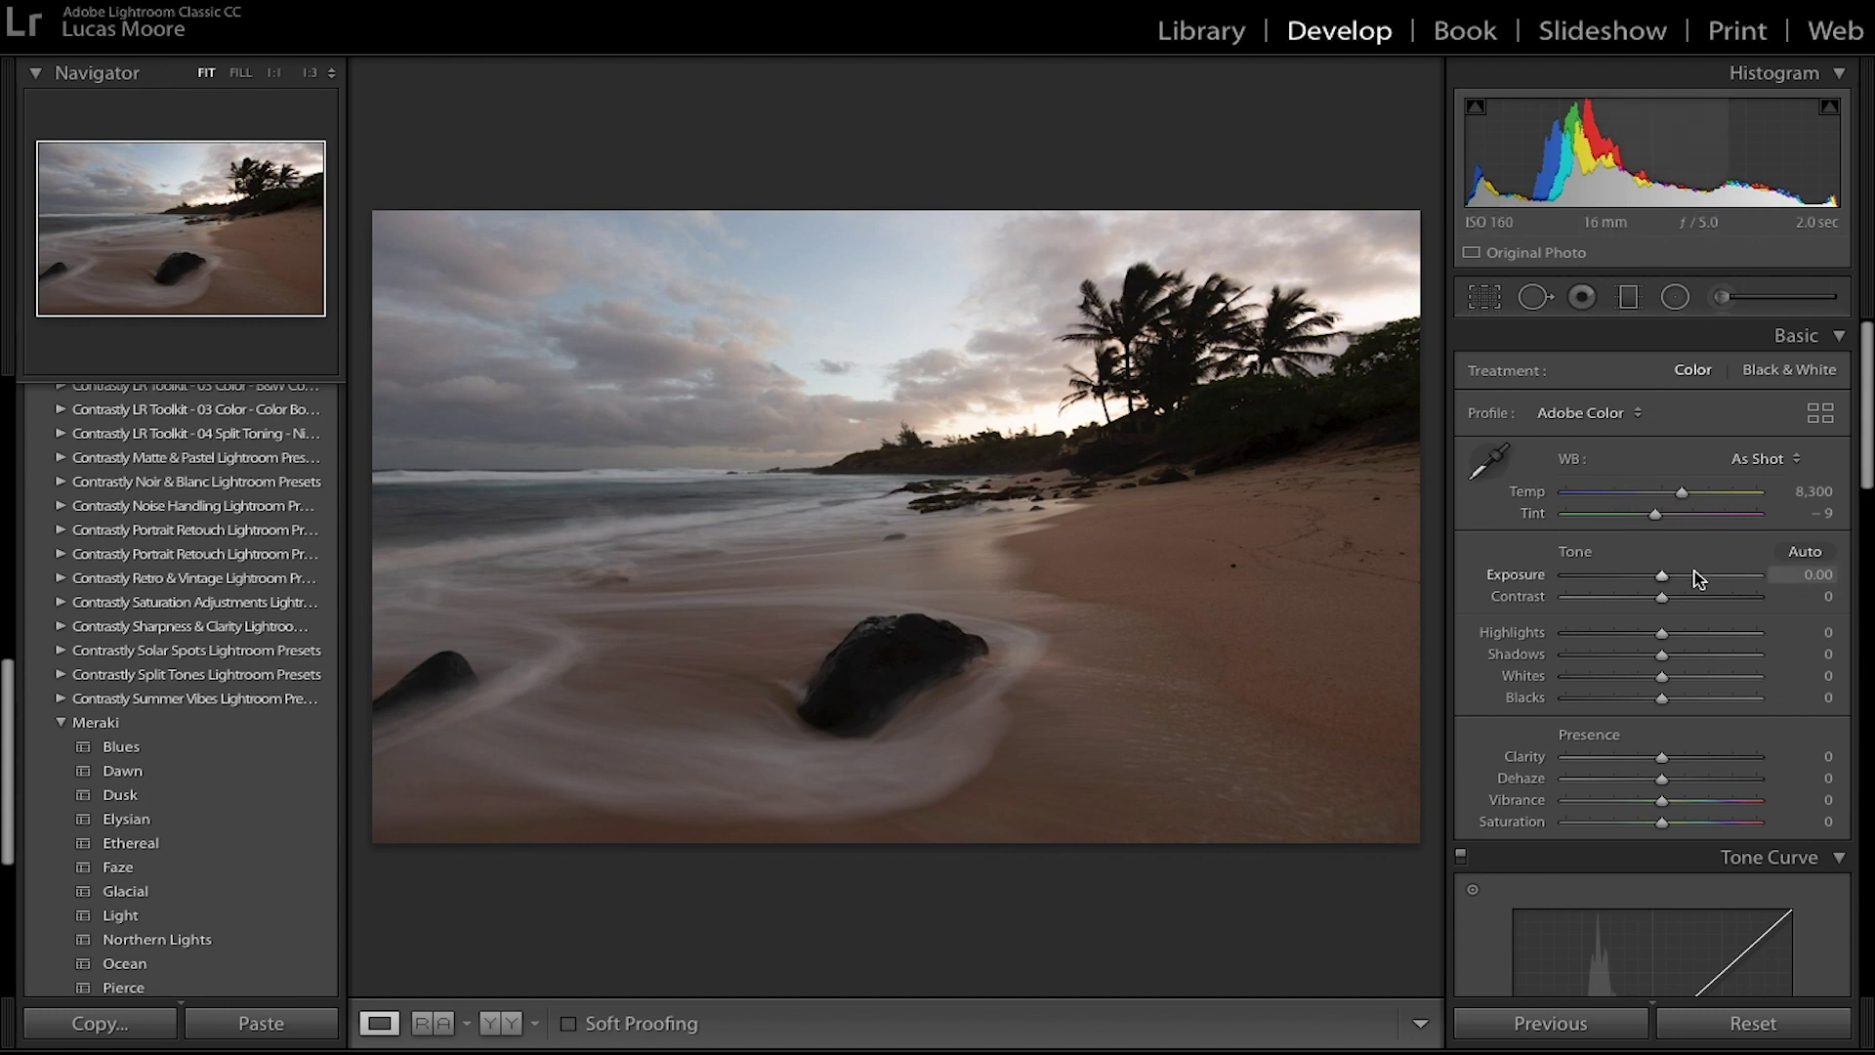
Step: Set Contrast +68, Vibrance +60, Exposure +0.20 and pull Highlights down to -27
{"action": "left_click_drag", "start_coordinate": [1662, 600], "coordinate": [1724, 608]}
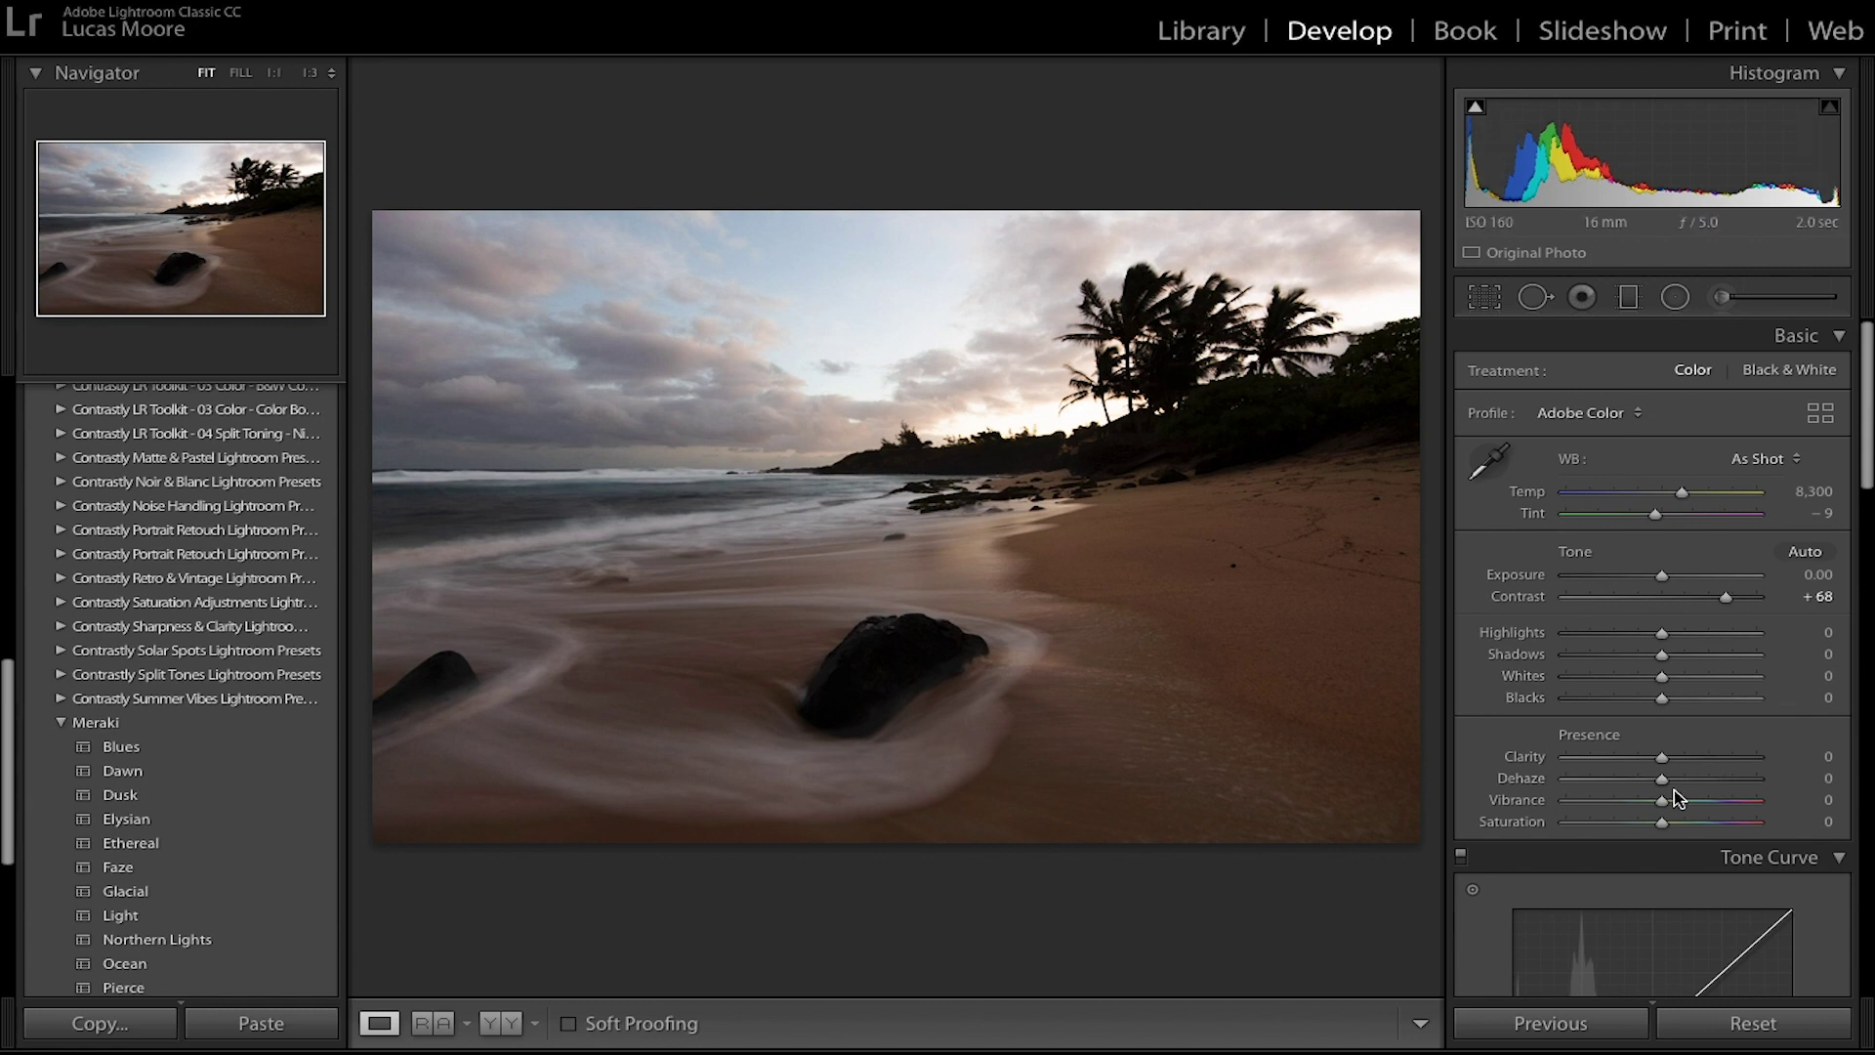
{"action": "left_click_drag", "start_coordinate": [1661, 802], "coordinate": [1711, 816]}
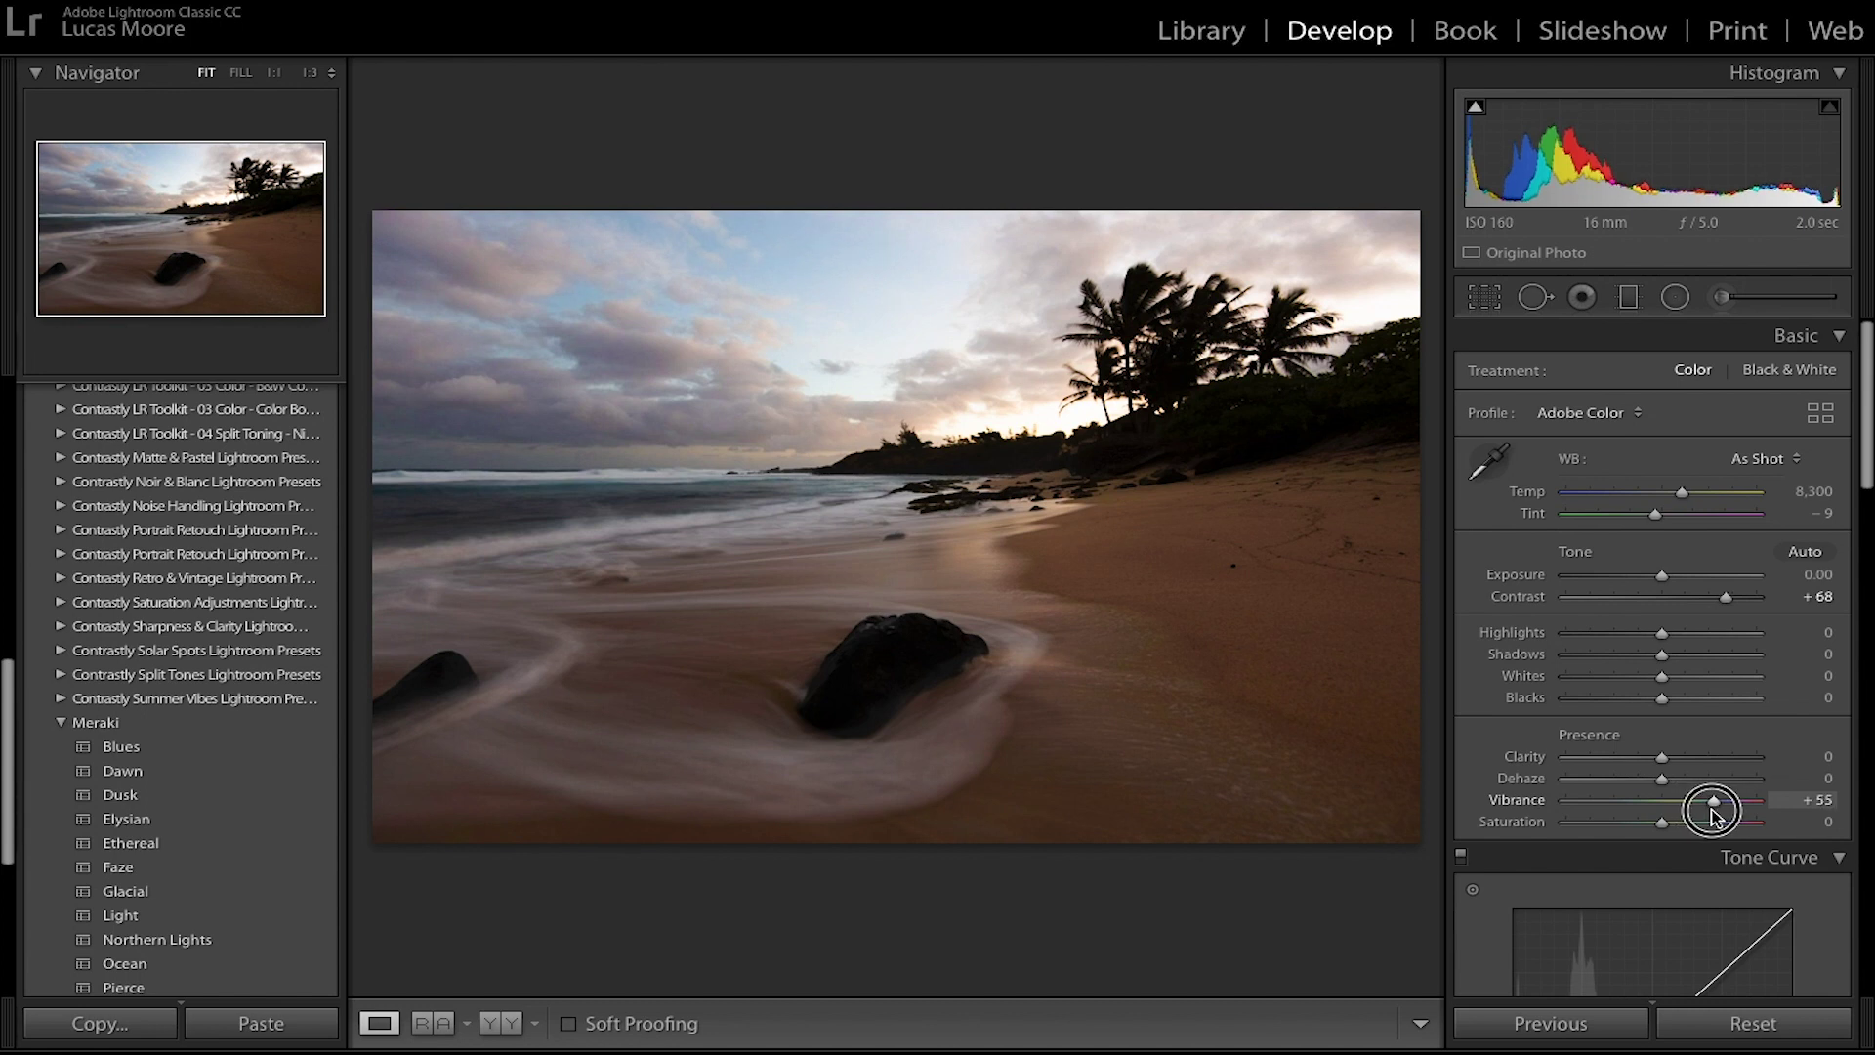
{"action": "left_click_drag", "start_coordinate": [1716, 816], "coordinate": [1718, 816]}
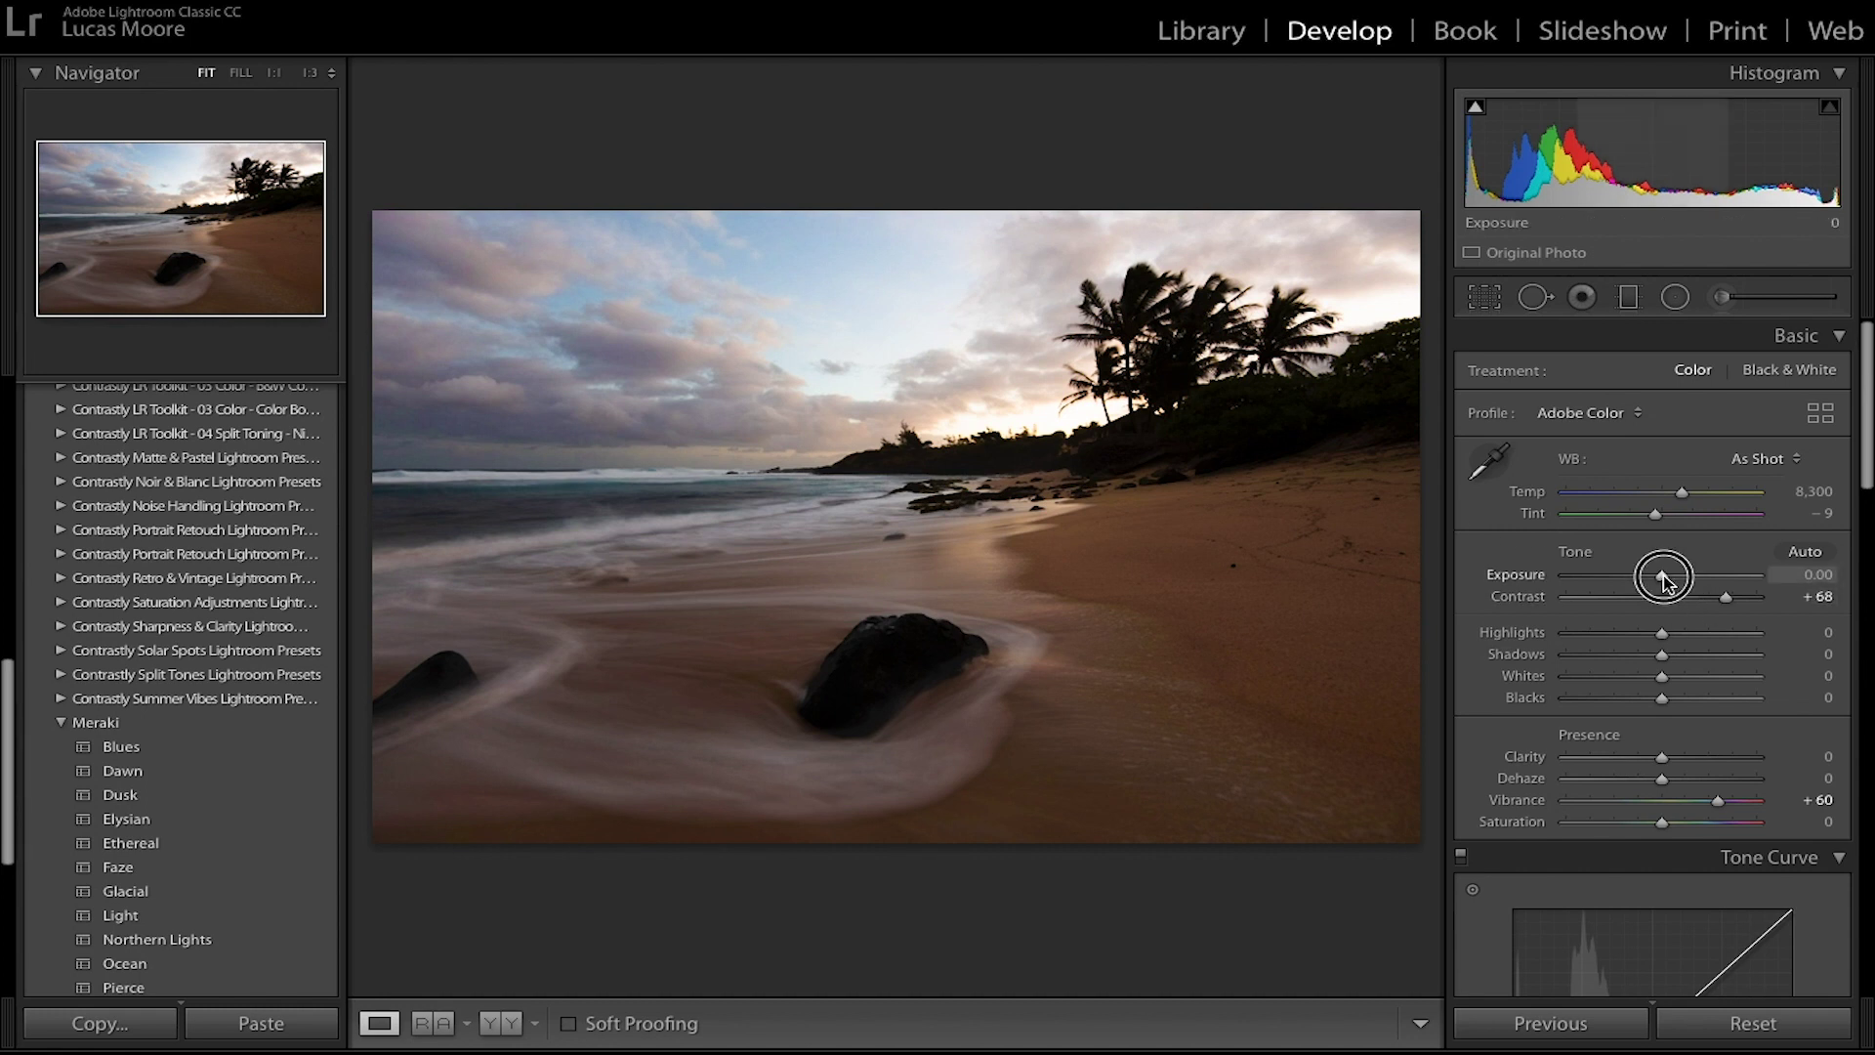
{"action": "left_click_drag", "start_coordinate": [1666, 582], "coordinate": [1668, 584]}
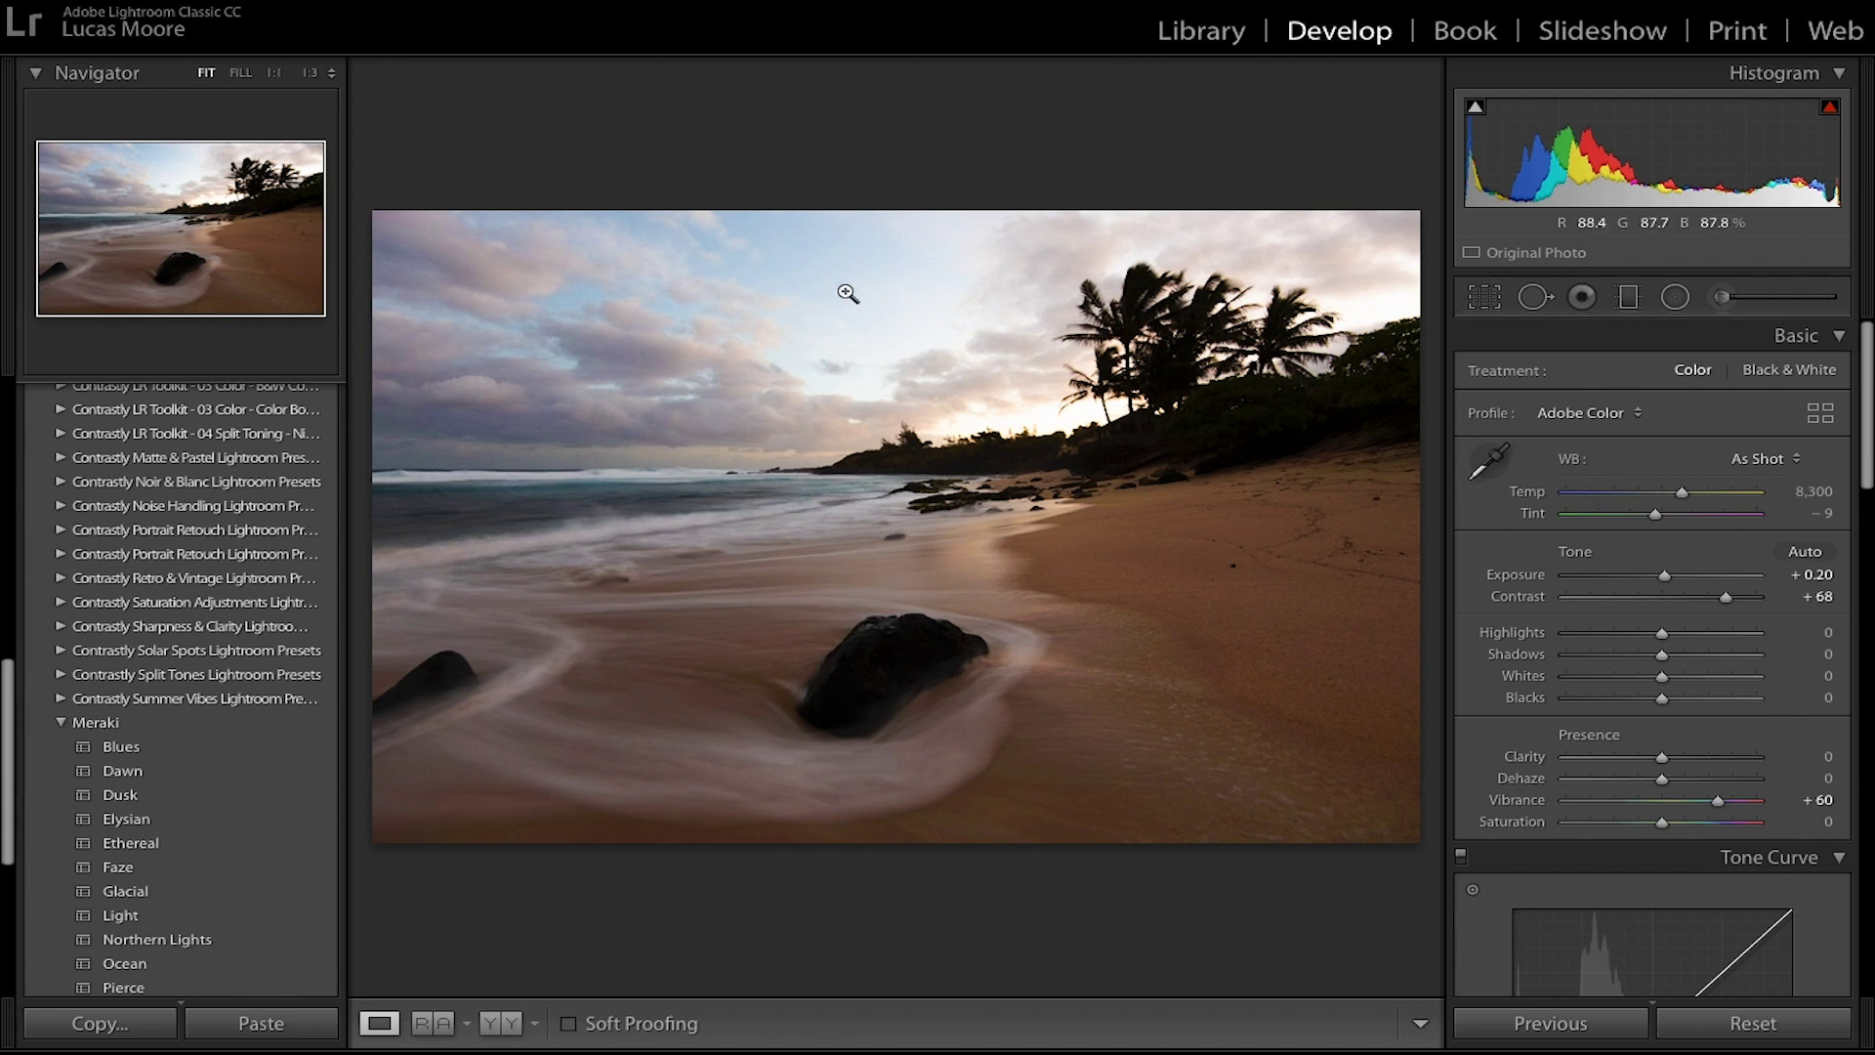
{"action": "left_click_drag", "start_coordinate": [1661, 633], "coordinate": [1660, 701]}
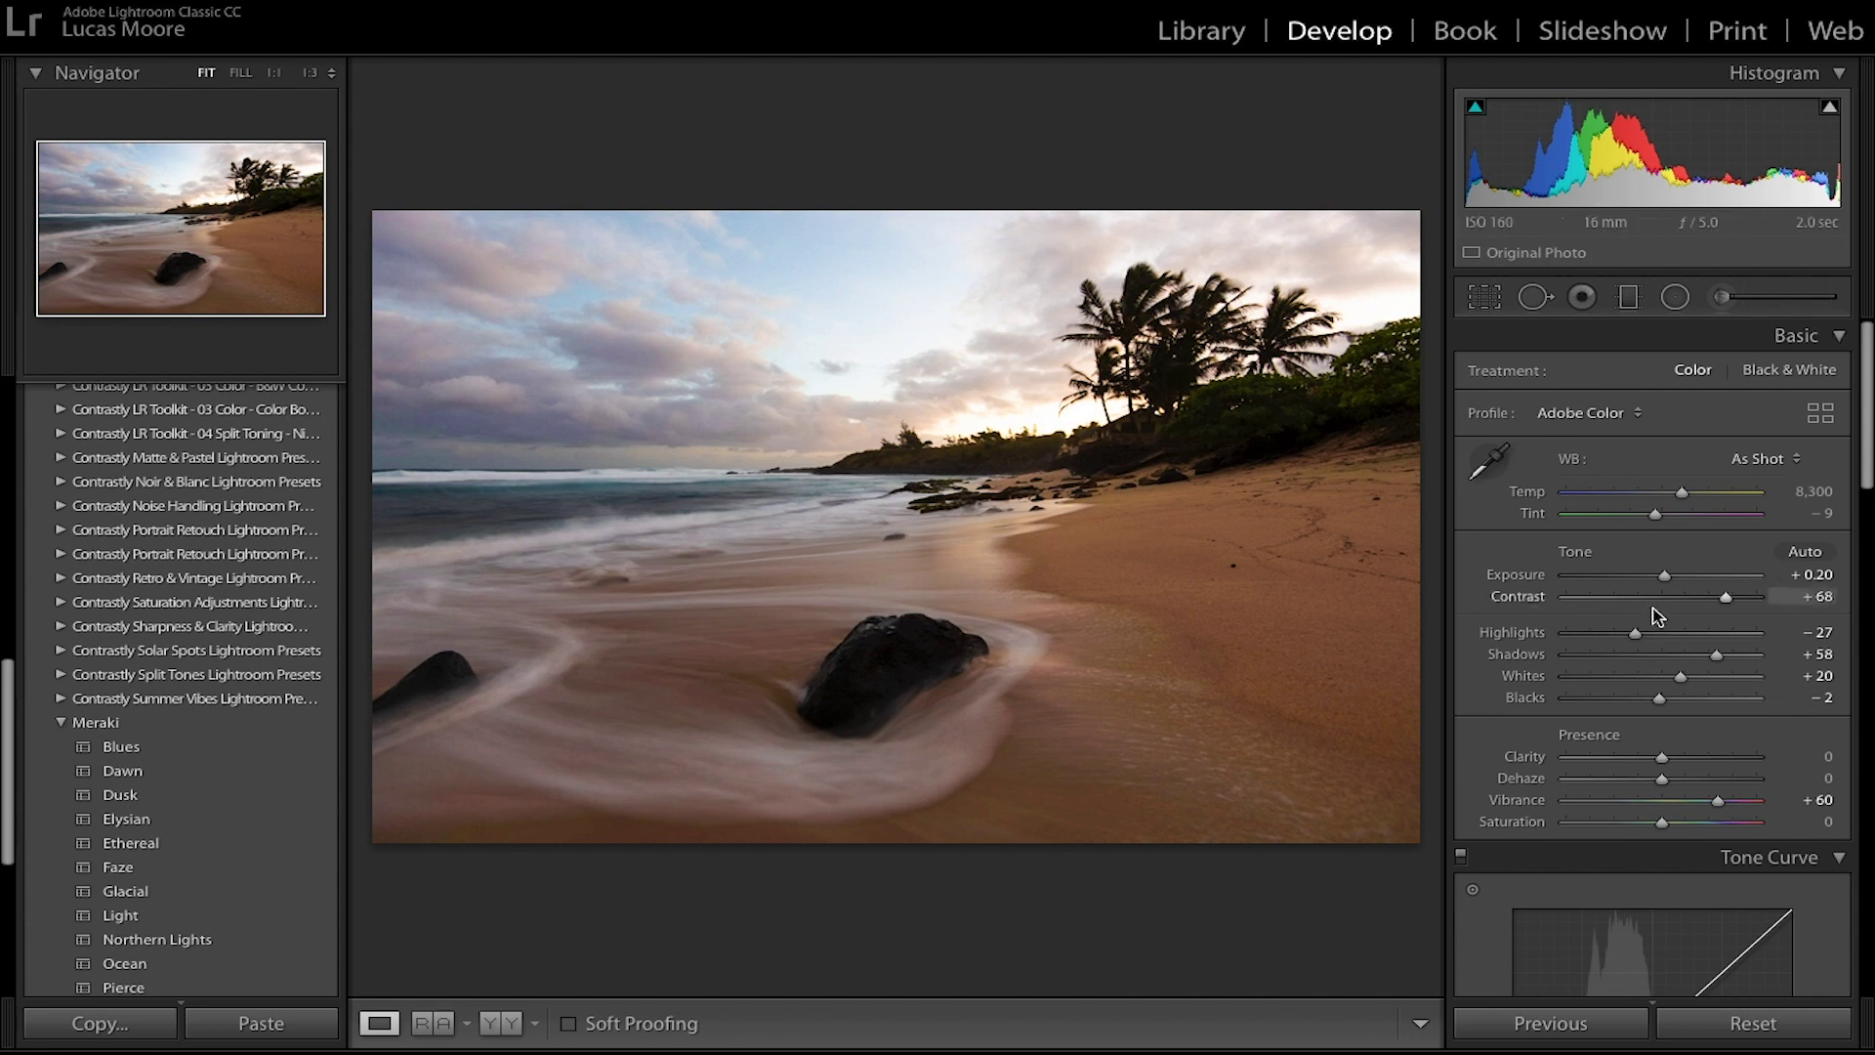
Step: Settle on a slight Clarity +7 and Dehaze +10 after trying stronger values
{"action": "scroll", "coordinate": [1676, 630], "scroll_direction": "down", "scroll_amount": 2}
{"action": "left_click_drag", "start_coordinate": [1662, 646], "coordinate": [1774, 648]}
{"action": "left_click_drag", "start_coordinate": [1661, 662], "coordinate": [1706, 681]}
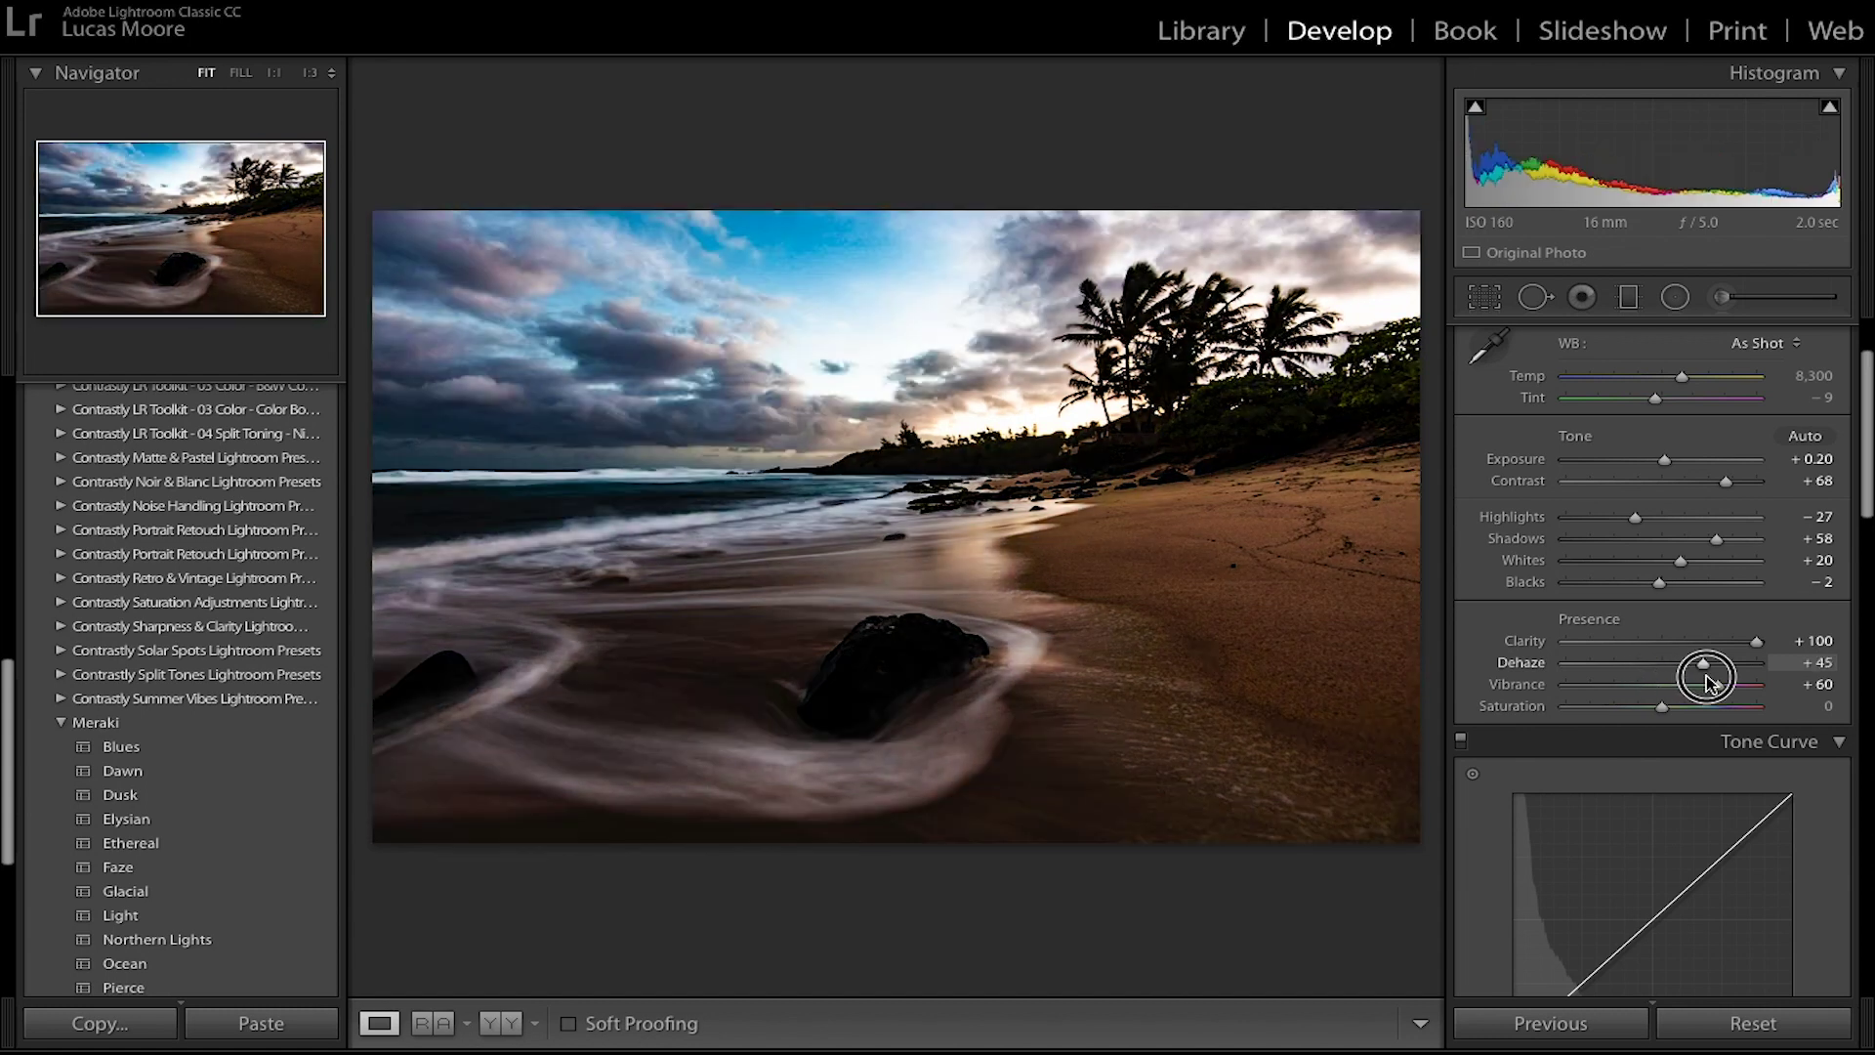
{"action": "double_click", "coordinate": [1704, 666]}
{"action": "double_click", "coordinate": [1757, 643]}
{"action": "left_click_drag", "start_coordinate": [1660, 642], "coordinate": [1671, 662]}
{"action": "scroll", "coordinate": [1714, 581], "scroll_direction": "down", "scroll_amount": 3}
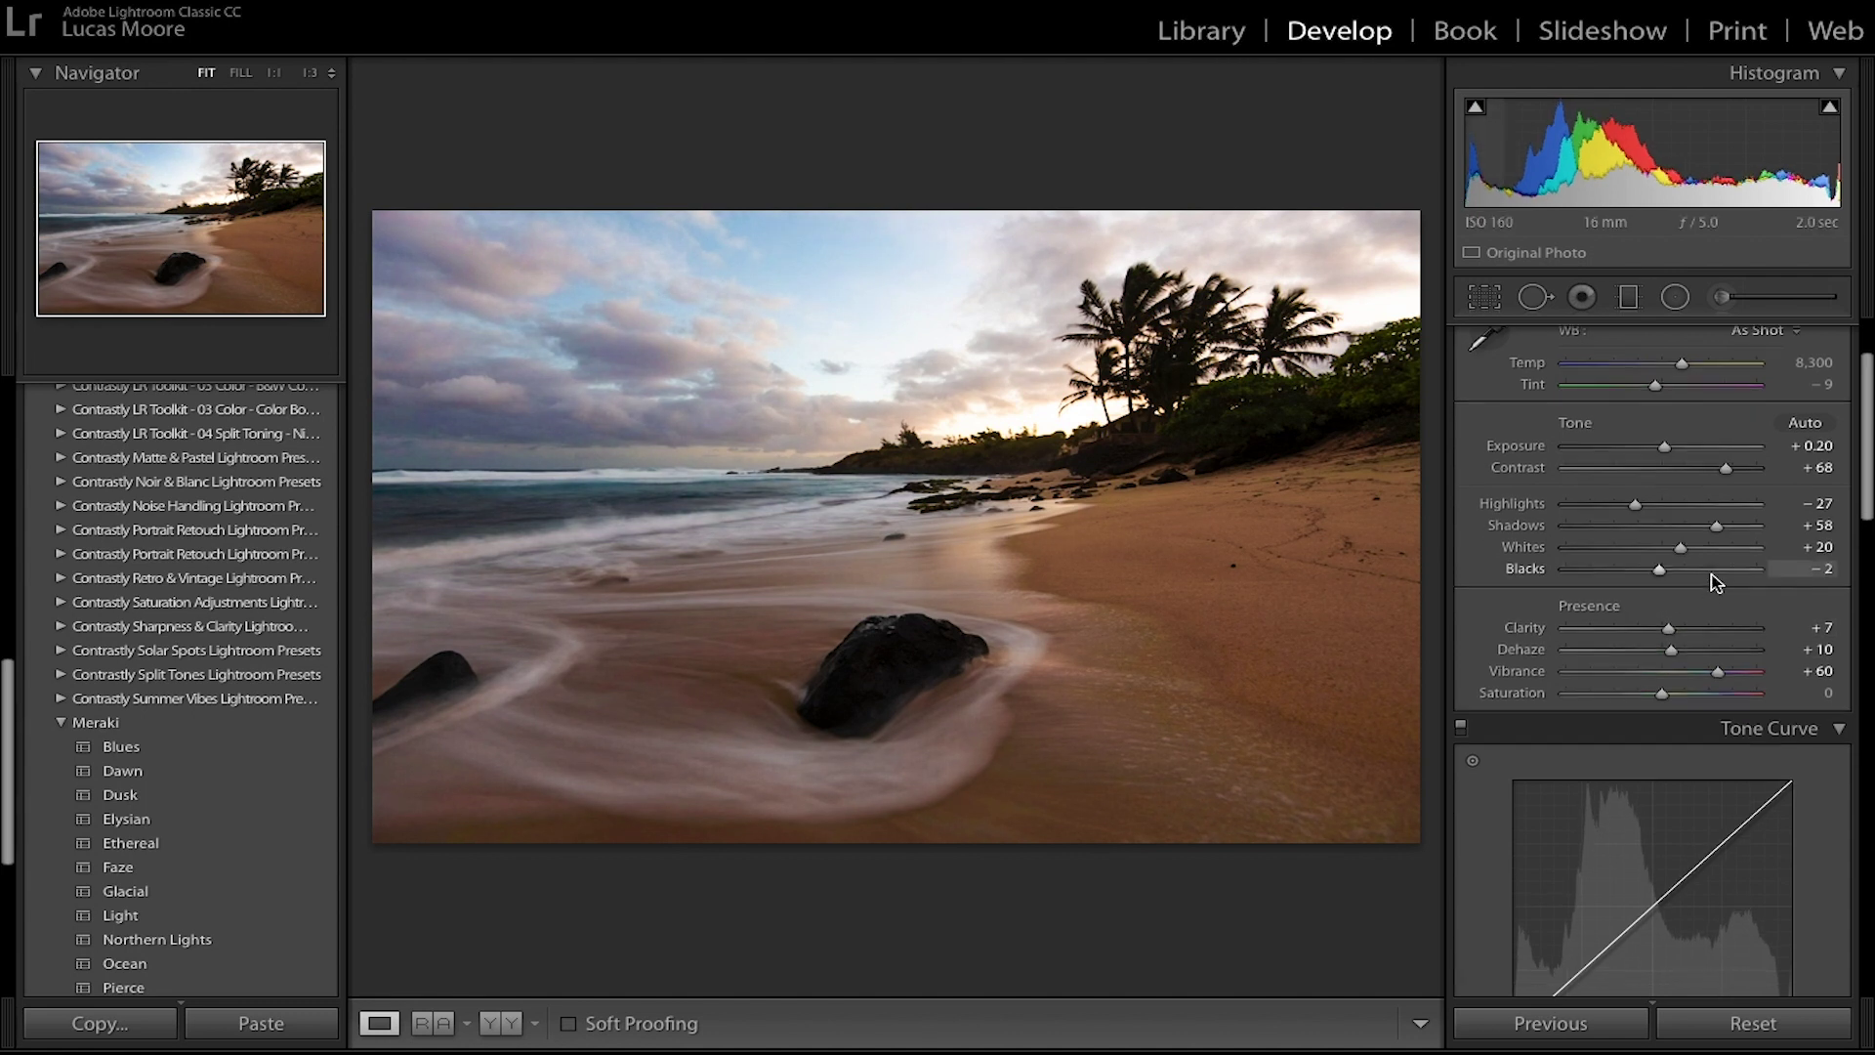
Step: Set the Tone Curve regions to Highlights +24, Lights −11, Darks +25 and Shadows +2
{"action": "scroll", "coordinate": [1729, 541], "scroll_direction": "down", "scroll_amount": 10}
{"action": "scroll", "coordinate": [1787, 594], "scroll_direction": "up", "scroll_amount": 15}
{"action": "scroll", "coordinate": [1716, 609], "scroll_direction": "down", "scroll_amount": 10}
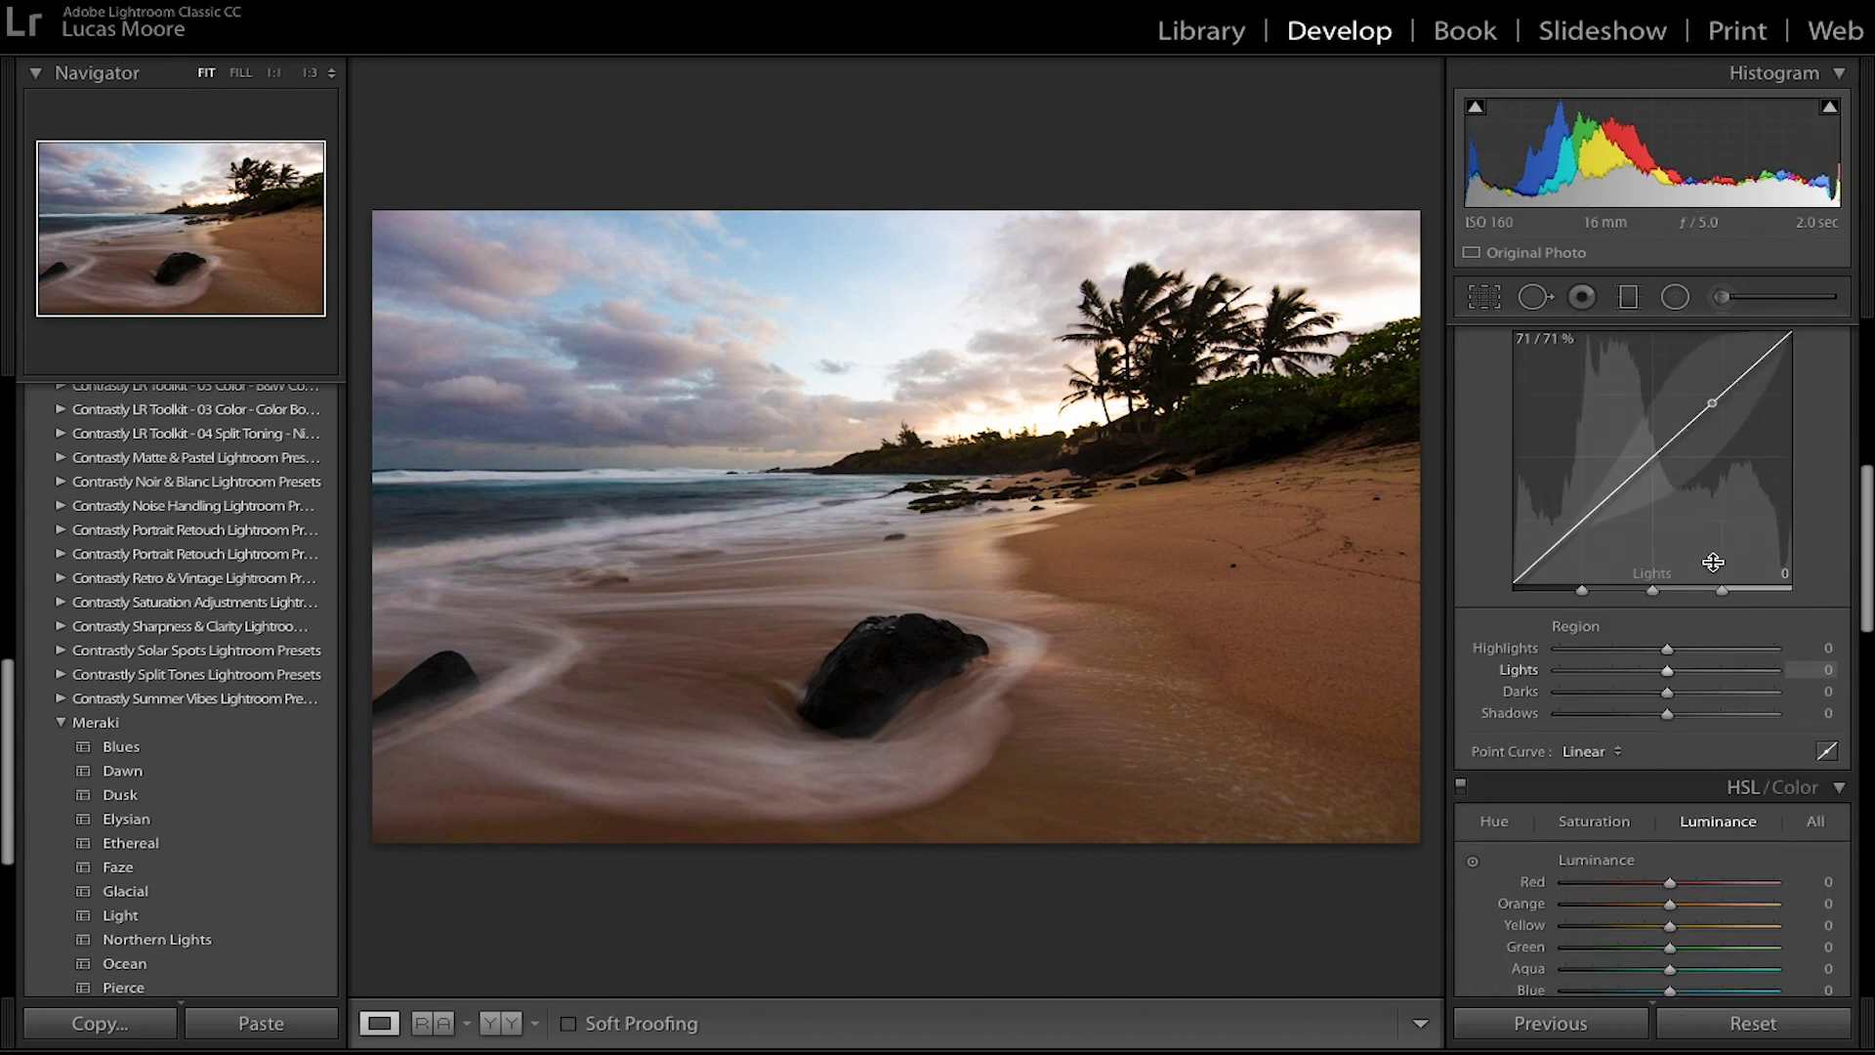
{"action": "left_click", "coordinate": [824, 467]}
{"action": "left_click", "coordinate": [825, 466]}
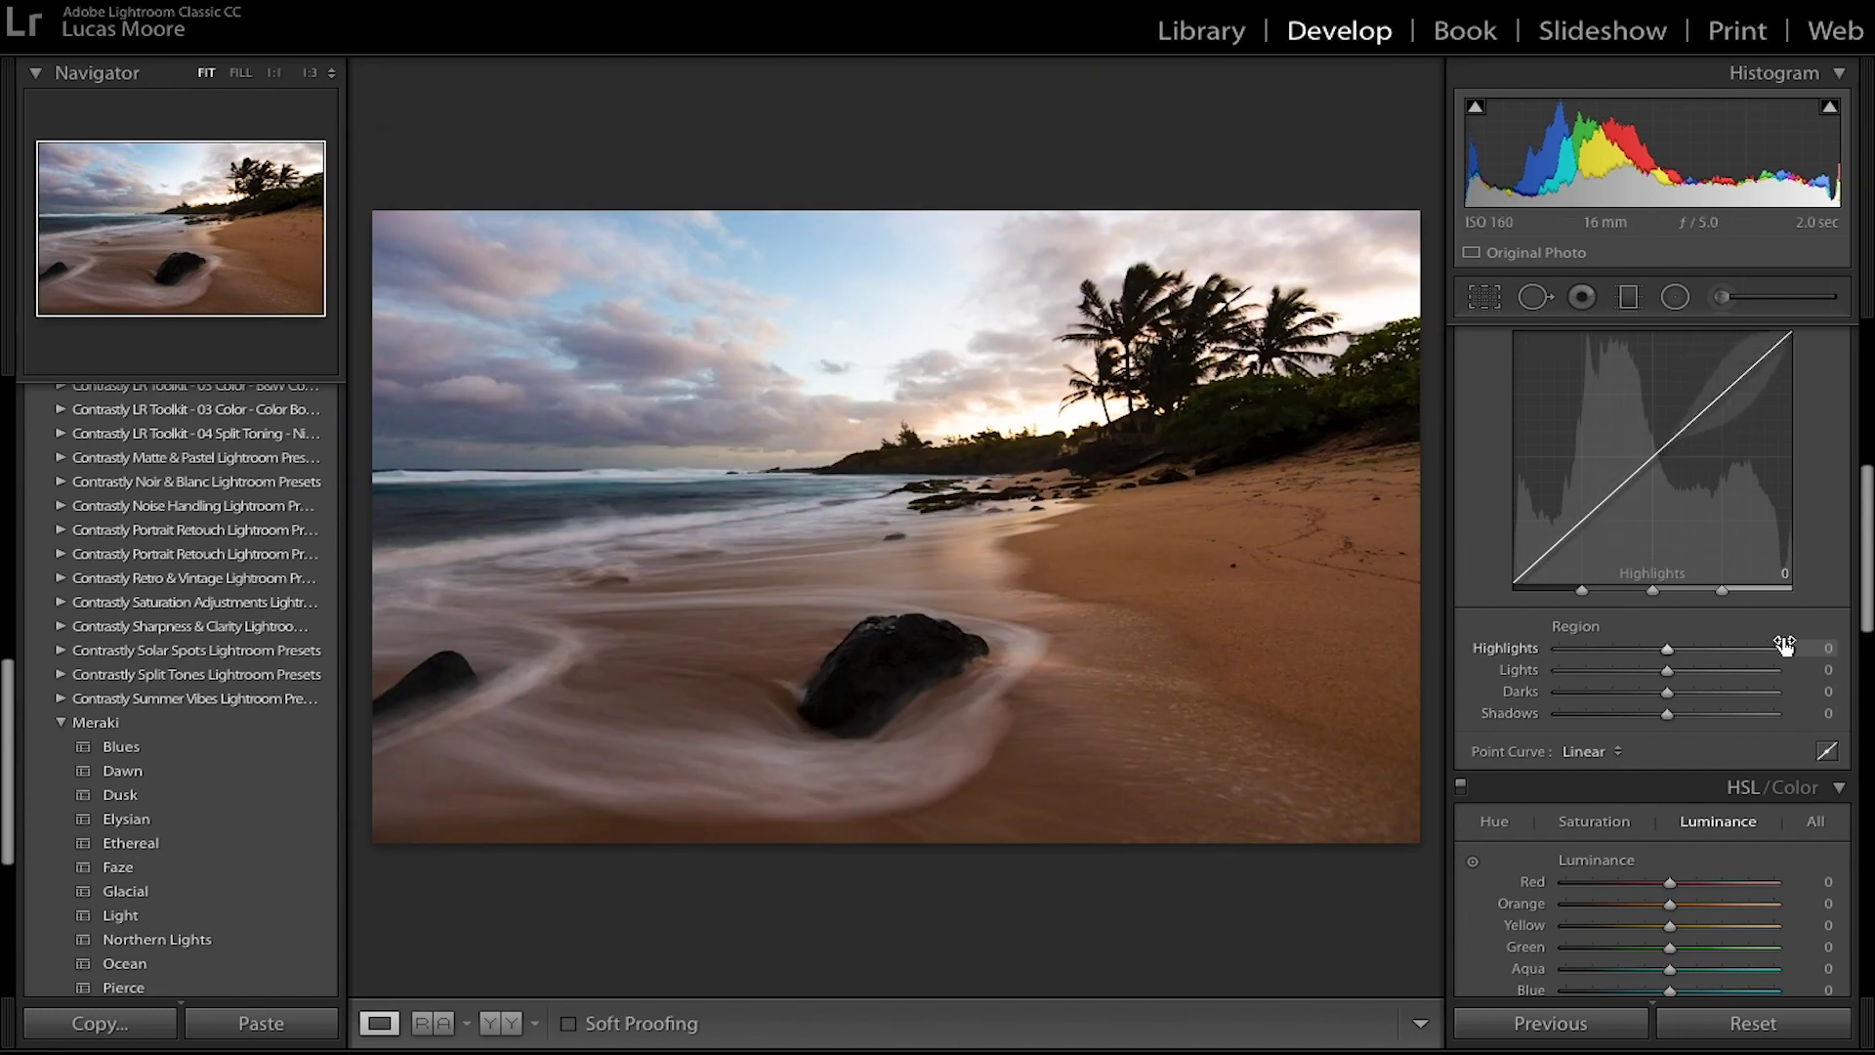
{"action": "left_click_drag", "start_coordinate": [1670, 649], "coordinate": [1693, 686]}
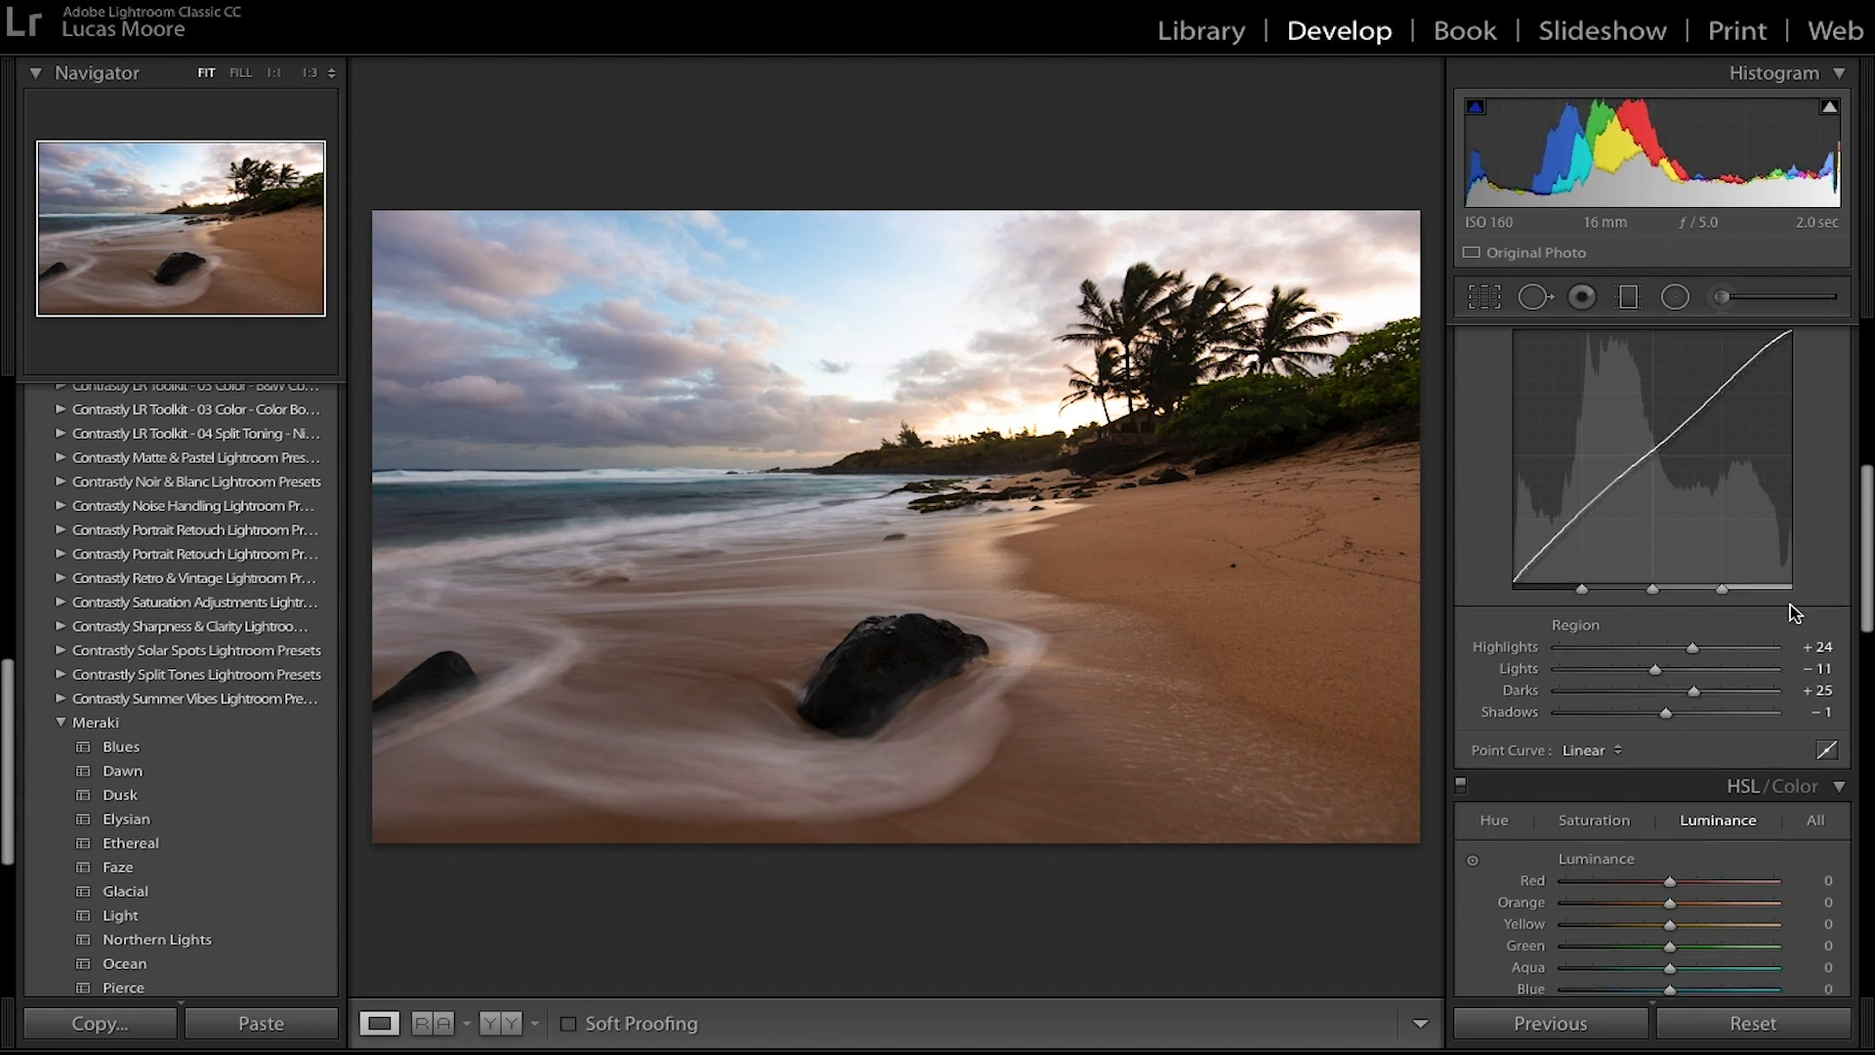
{"action": "scroll", "coordinate": [1681, 706], "scroll_direction": "down", "scroll_amount": 1}
{"action": "left_click_drag", "start_coordinate": [1667, 698], "coordinate": [1754, 701]}
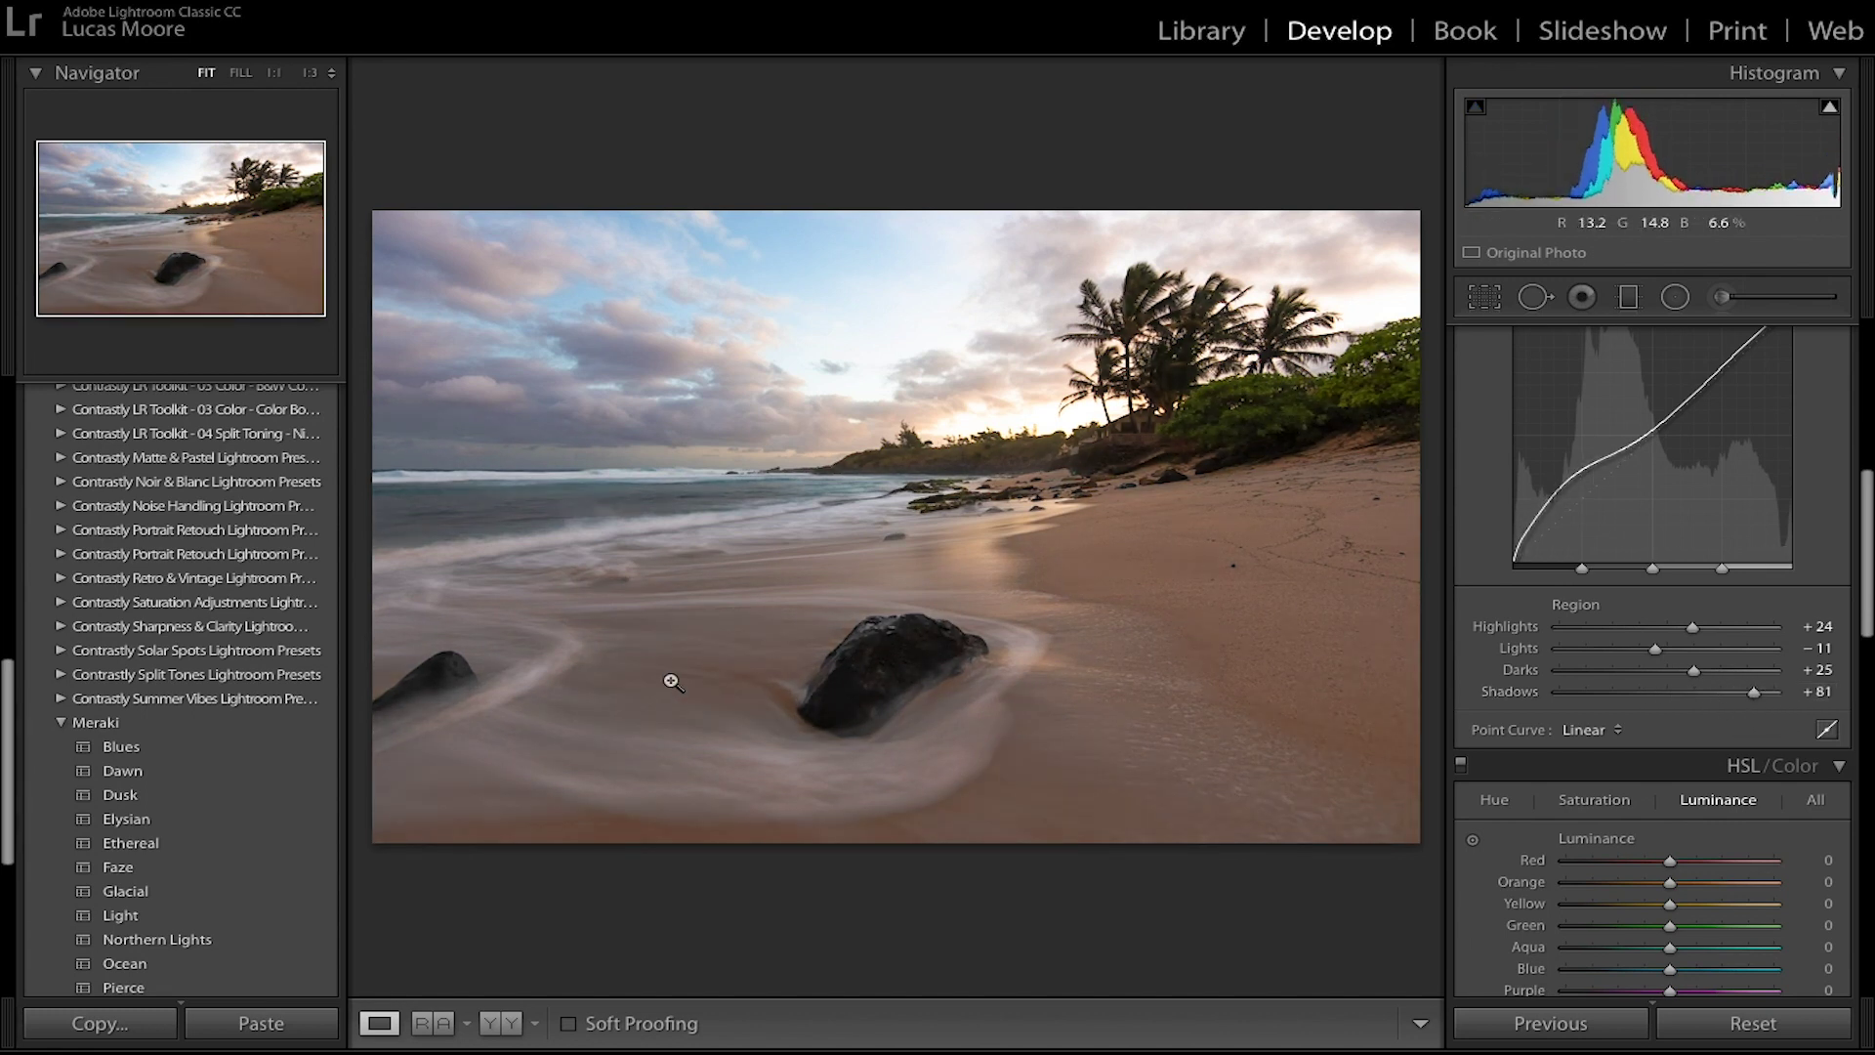
{"action": "left_click_drag", "start_coordinate": [1752, 693], "coordinate": [1667, 695]}
Step: Shift the HSL hues of red and blue slightly, with orange set to +11
{"action": "scroll", "coordinate": [1478, 545], "scroll_direction": "down", "scroll_amount": 3}
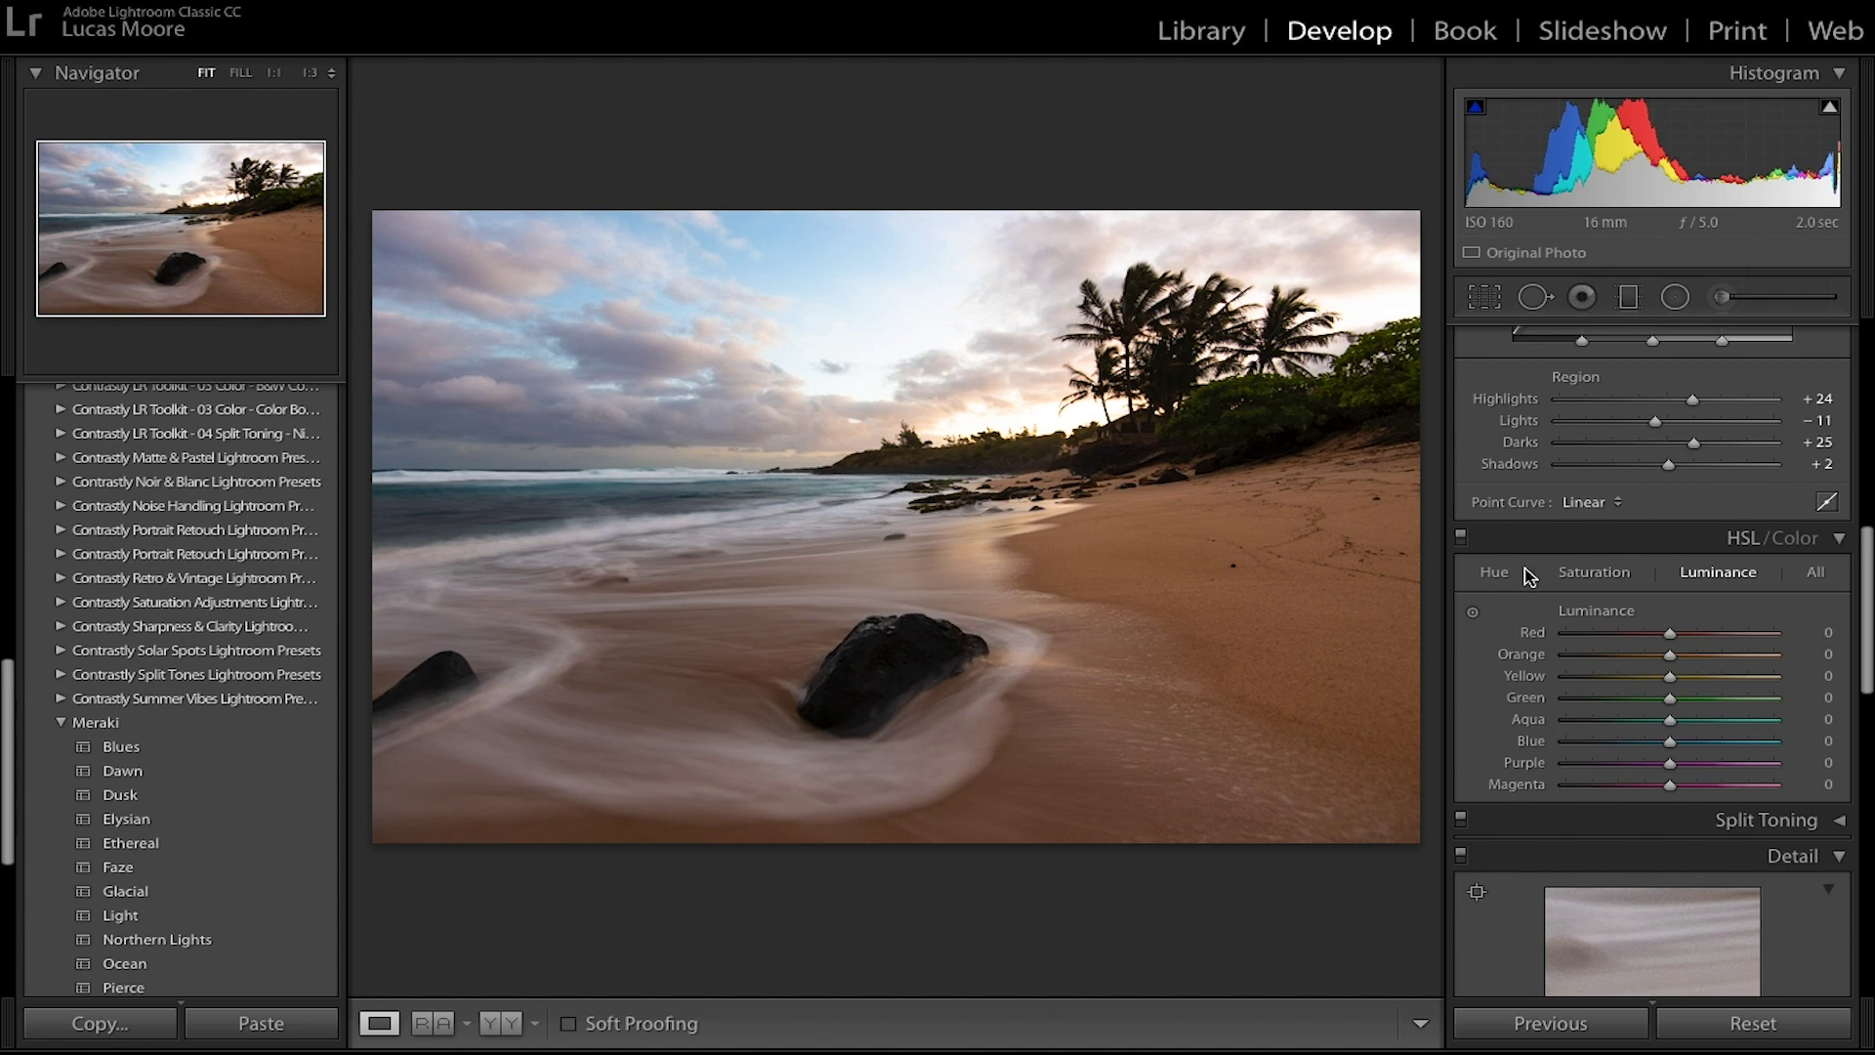
{"action": "left_click", "coordinate": [1496, 573]}
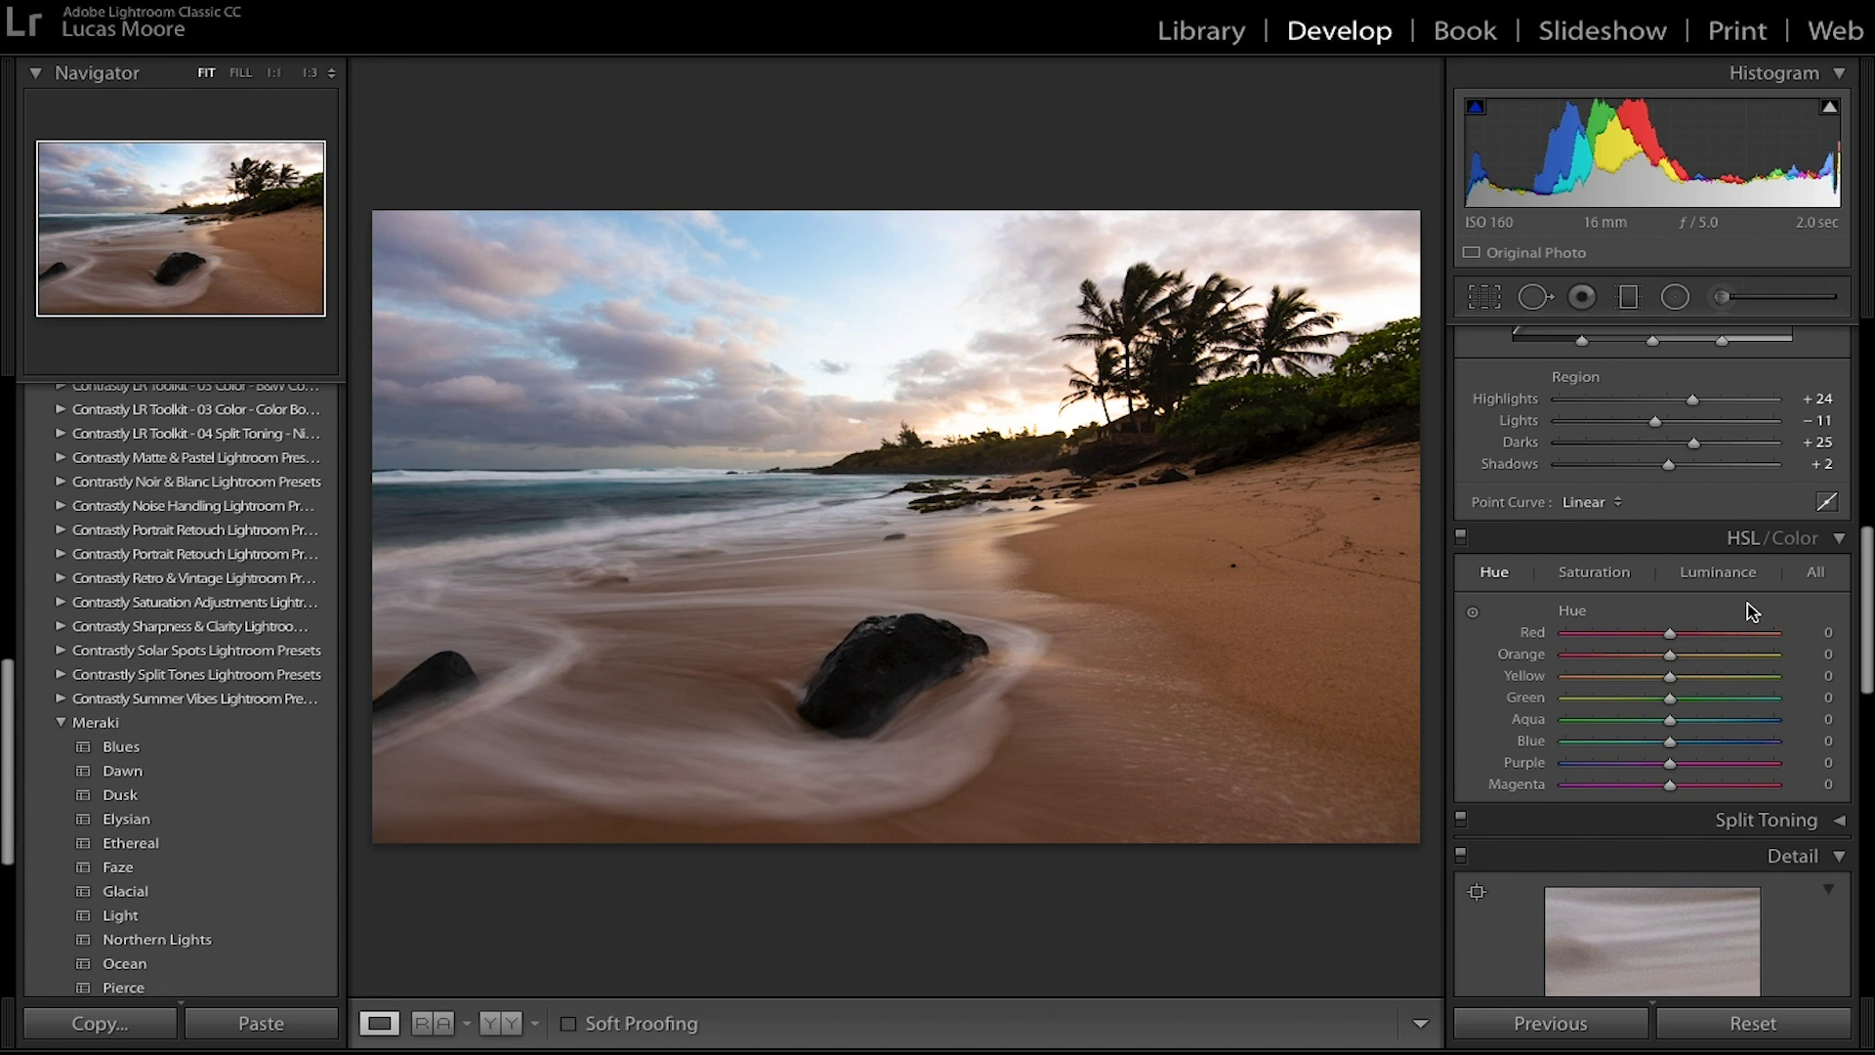
{"action": "mouse_move", "coordinate": [1670, 633]}
{"action": "left_mouse_down"}
{"action": "mouse_move", "coordinate": [1790, 636]}
{"action": "mouse_move", "coordinate": [1677, 639]}
{"action": "left_mouse_up"}
{"action": "left_click_drag", "start_coordinate": [1669, 742], "coordinate": [1663, 749]}
{"action": "left_click_drag", "start_coordinate": [1672, 656], "coordinate": [1683, 663]}
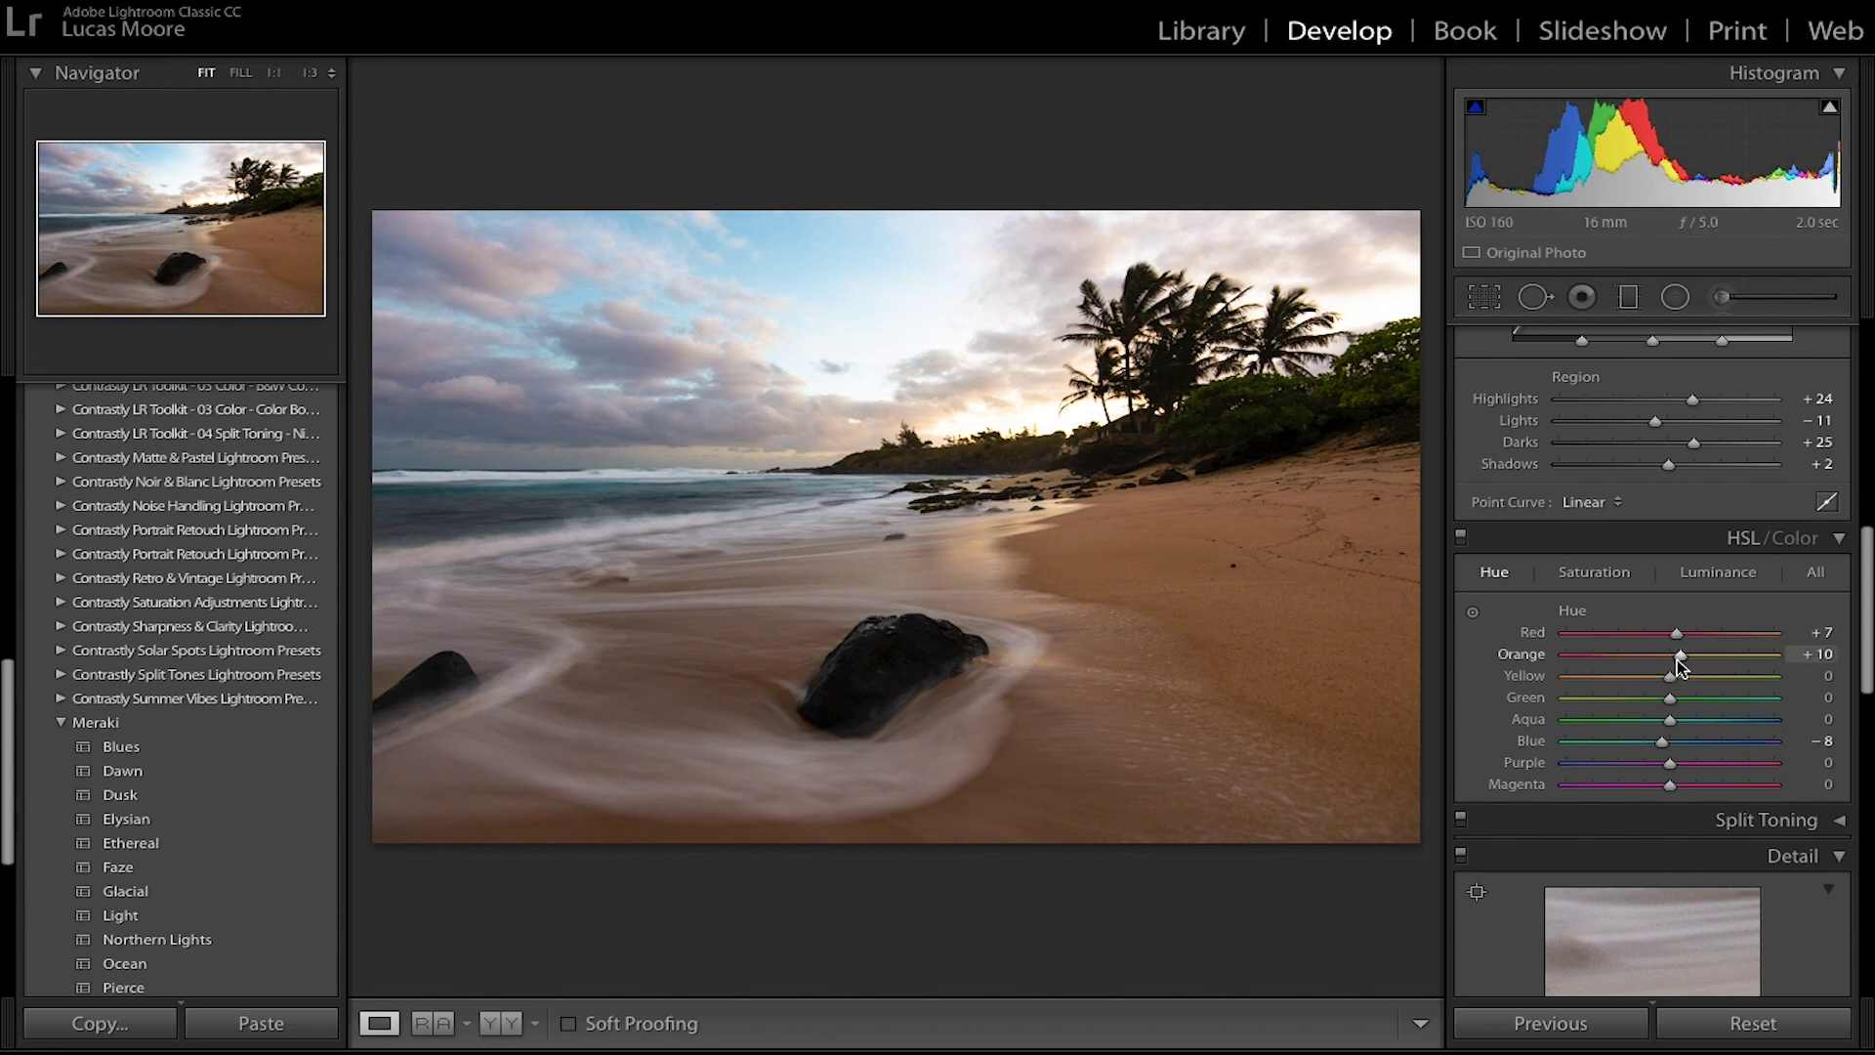
{"action": "mouse_move", "coordinate": [1676, 667]}
{"action": "left_mouse_down"}
{"action": "mouse_move", "coordinate": [1586, 676]}
{"action": "mouse_move", "coordinate": [1695, 674]}
{"action": "mouse_move", "coordinate": [1670, 686]}
{"action": "left_mouse_up"}
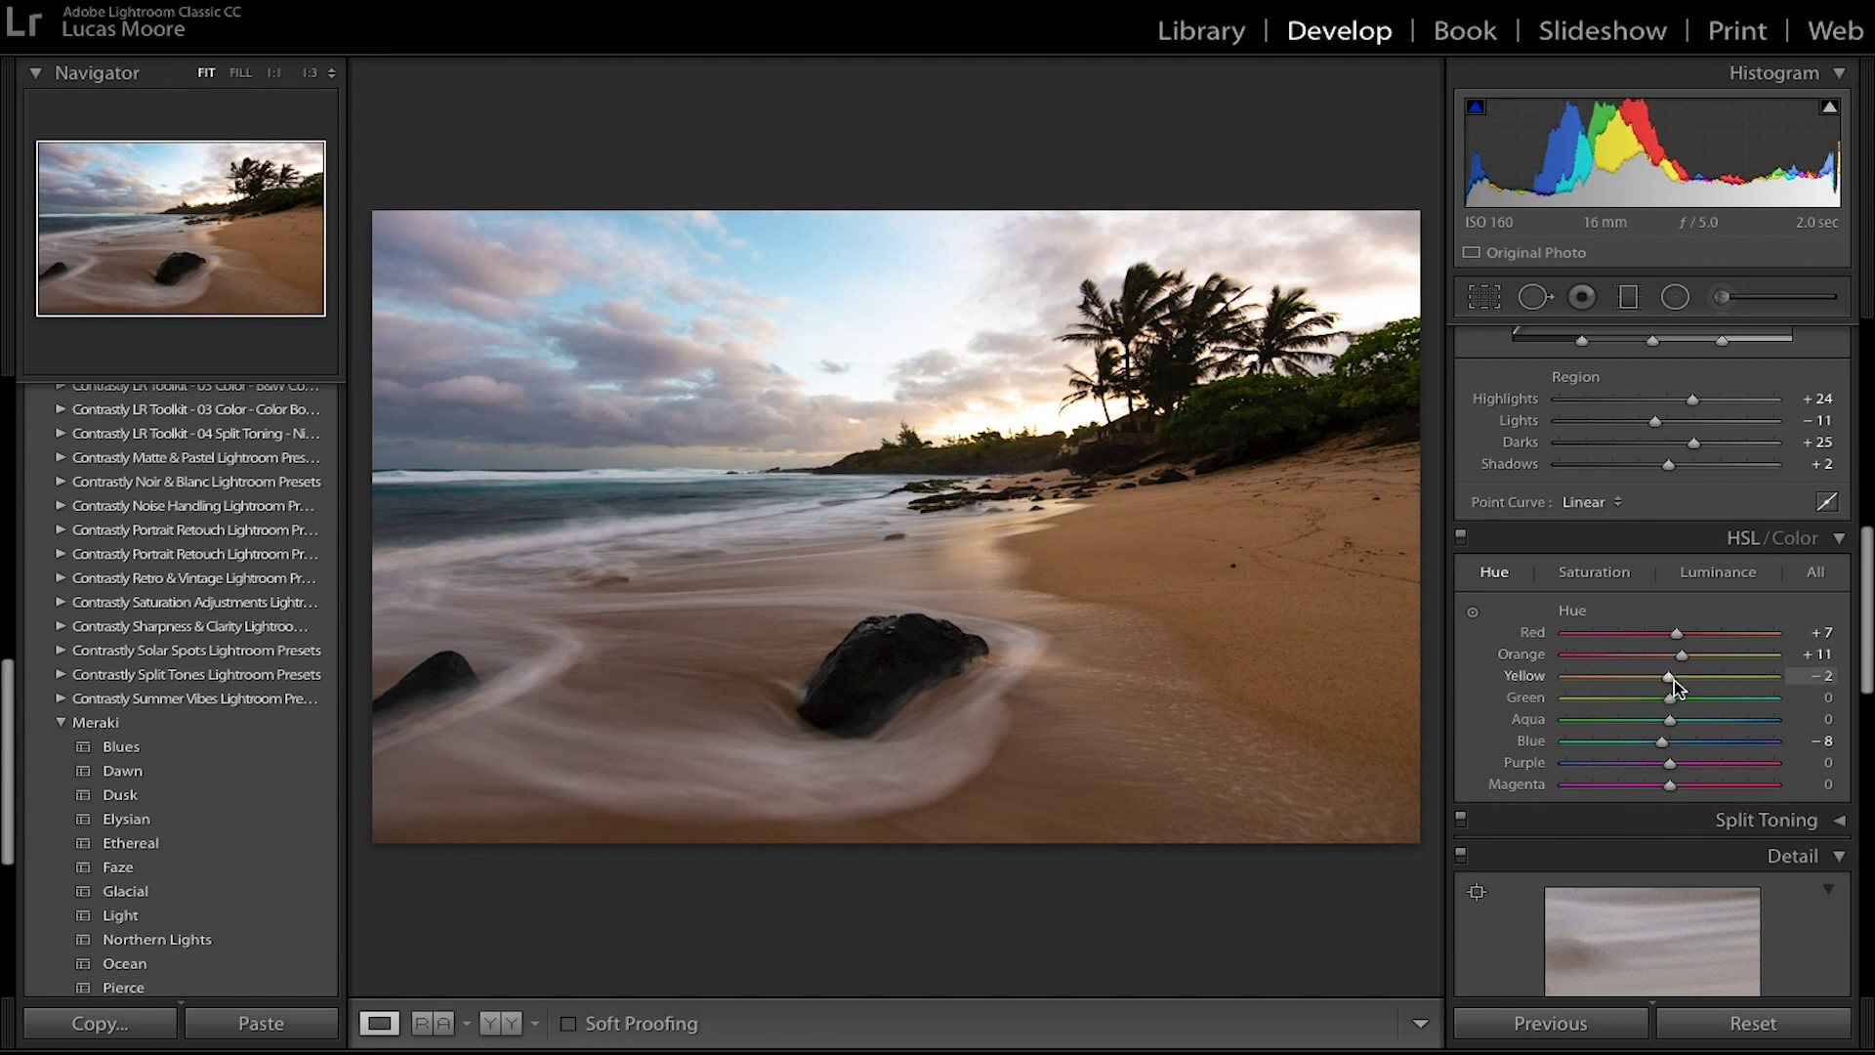
Step: Boost HSL saturation for orange, red, blue, yellow (+43), purple and magenta
{"action": "left_click", "coordinate": [1600, 582]}
{"action": "left_click_drag", "start_coordinate": [1670, 654], "coordinate": [1701, 654]}
{"action": "left_click", "coordinate": [1692, 635]}
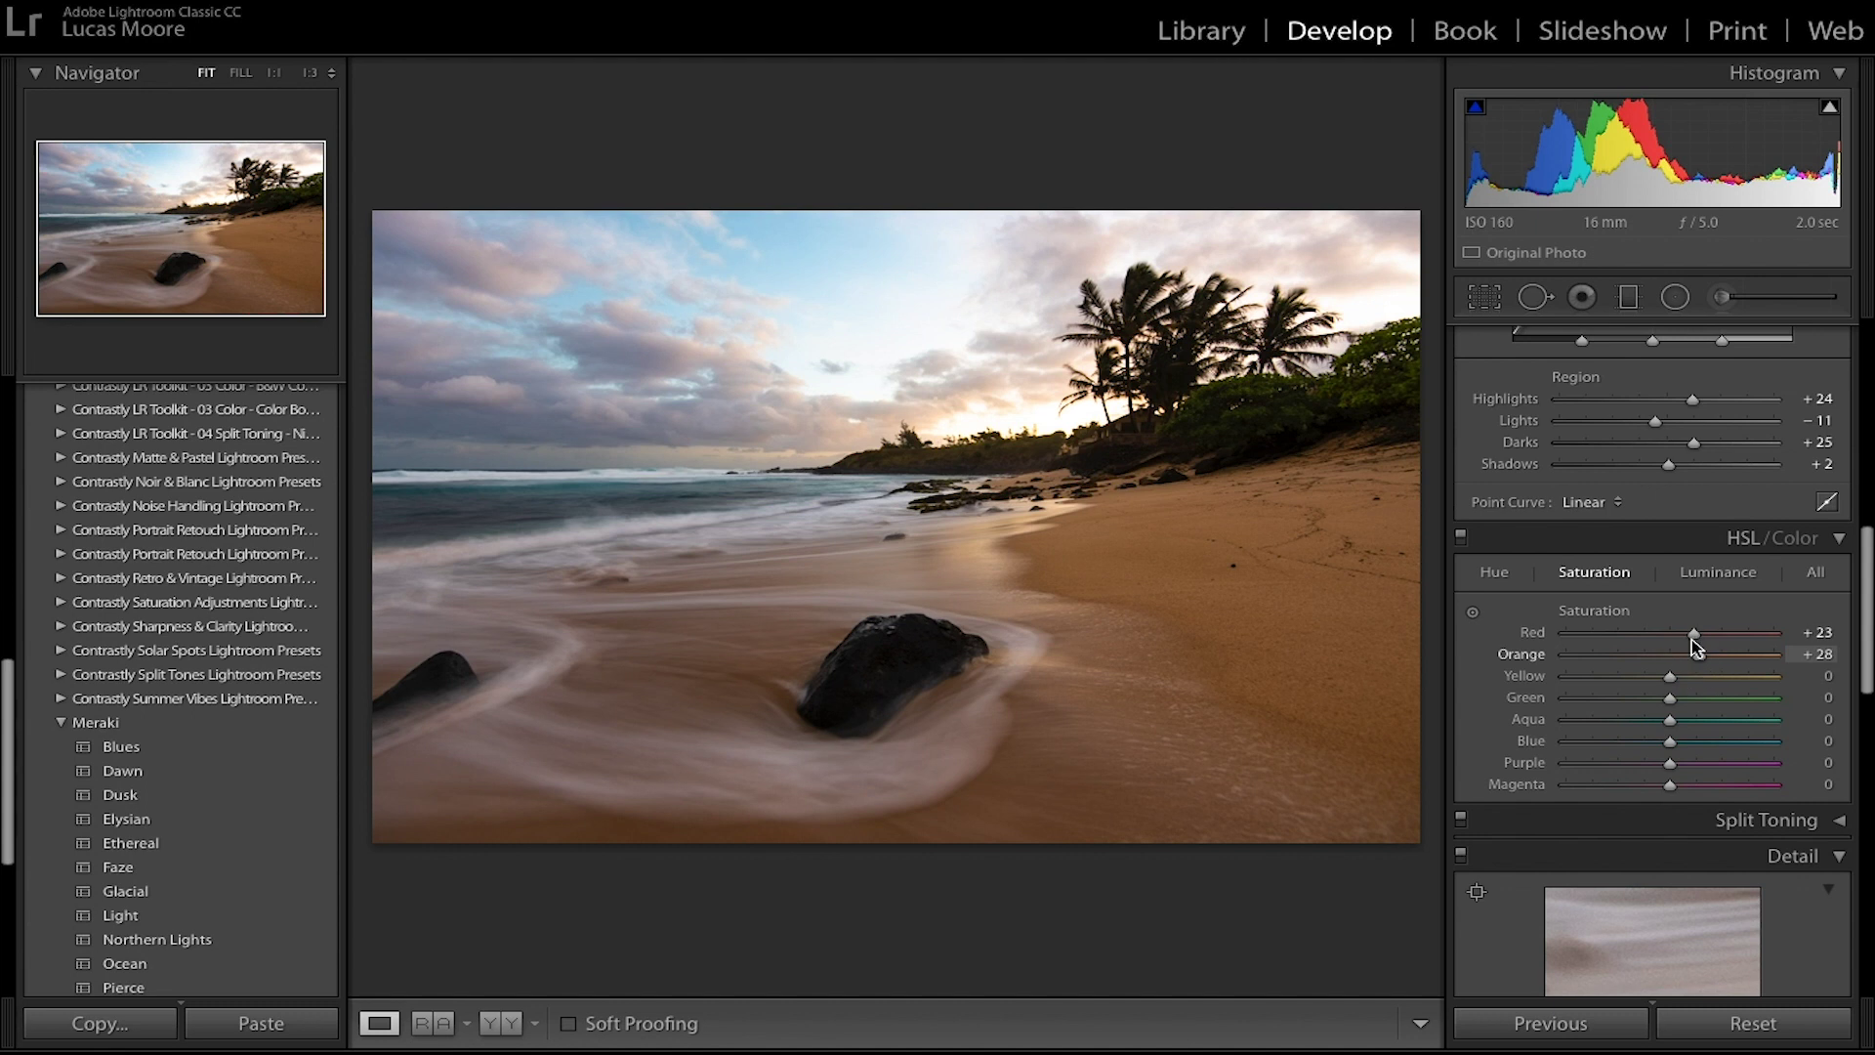
{"action": "left_click_drag", "start_coordinate": [1669, 742], "coordinate": [1708, 747]}
{"action": "left_click", "coordinate": [1670, 763]}
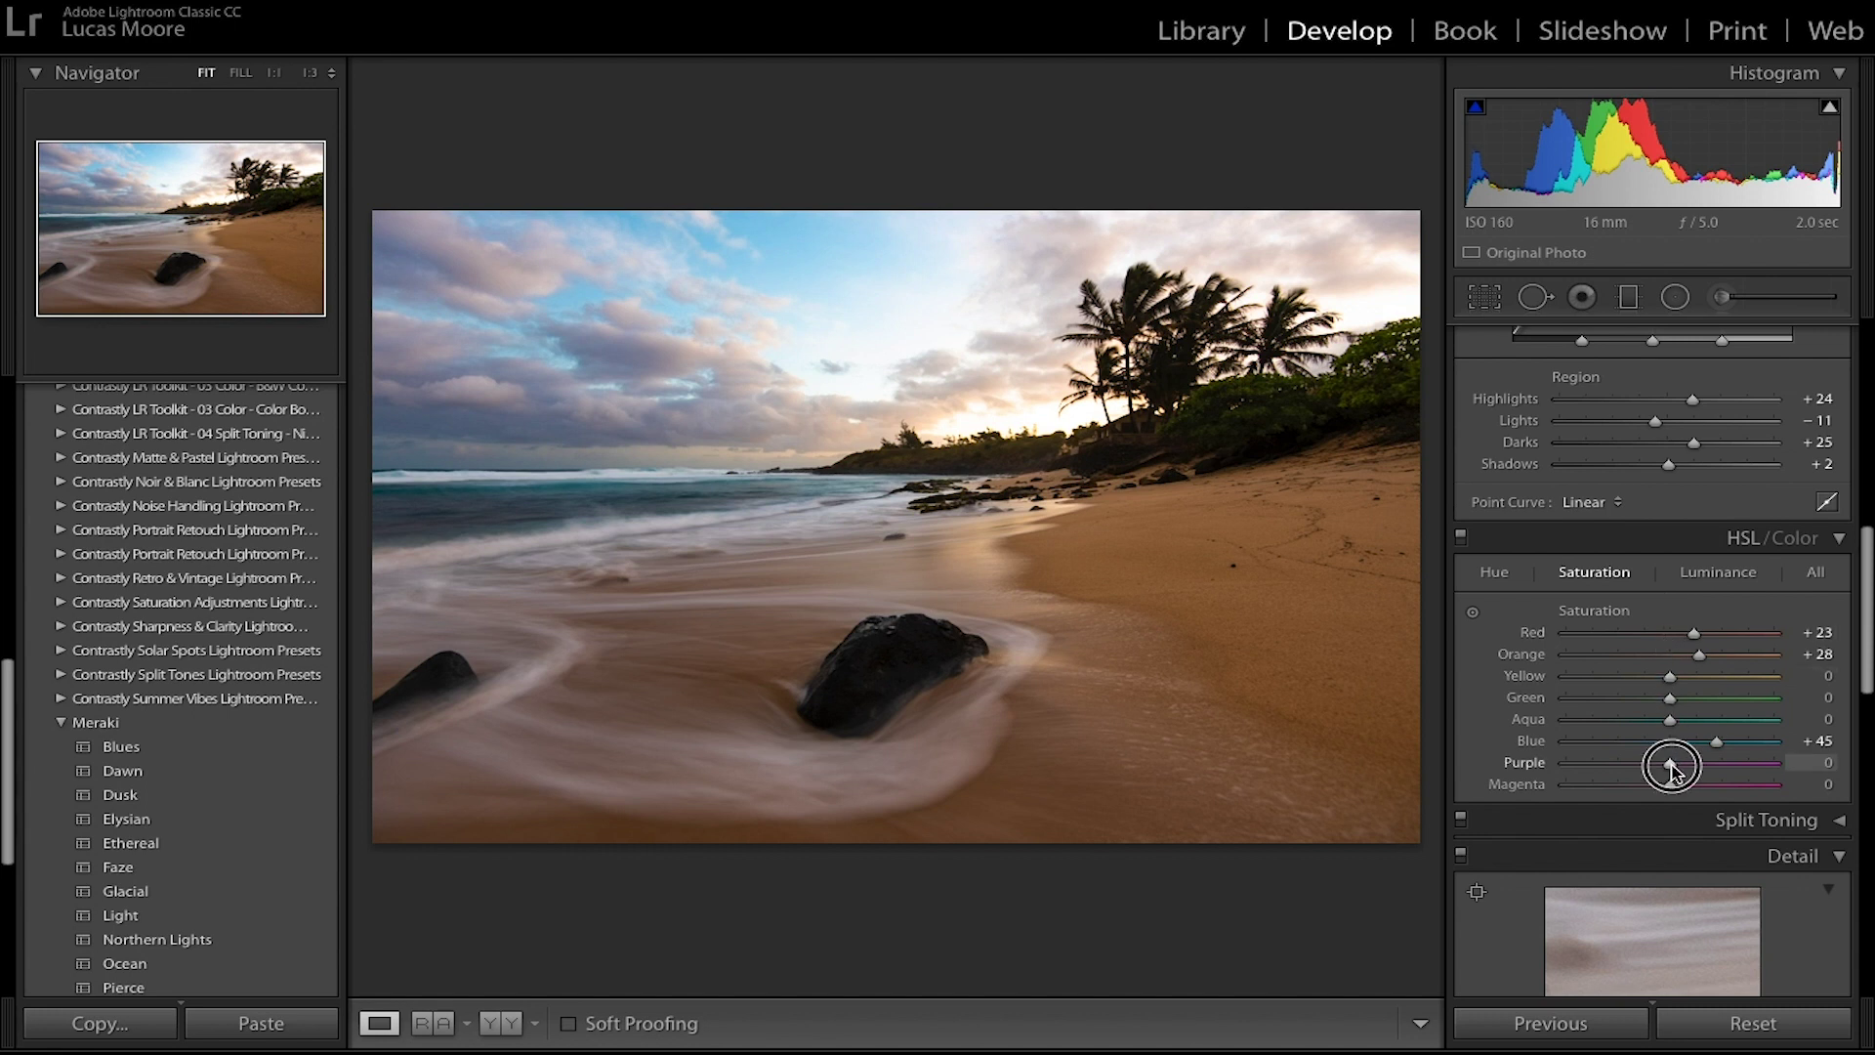
{"action": "left_click_drag", "start_coordinate": [1672, 769], "coordinate": [1669, 768]}
{"action": "left_click_drag", "start_coordinate": [1669, 676], "coordinate": [1715, 701]}
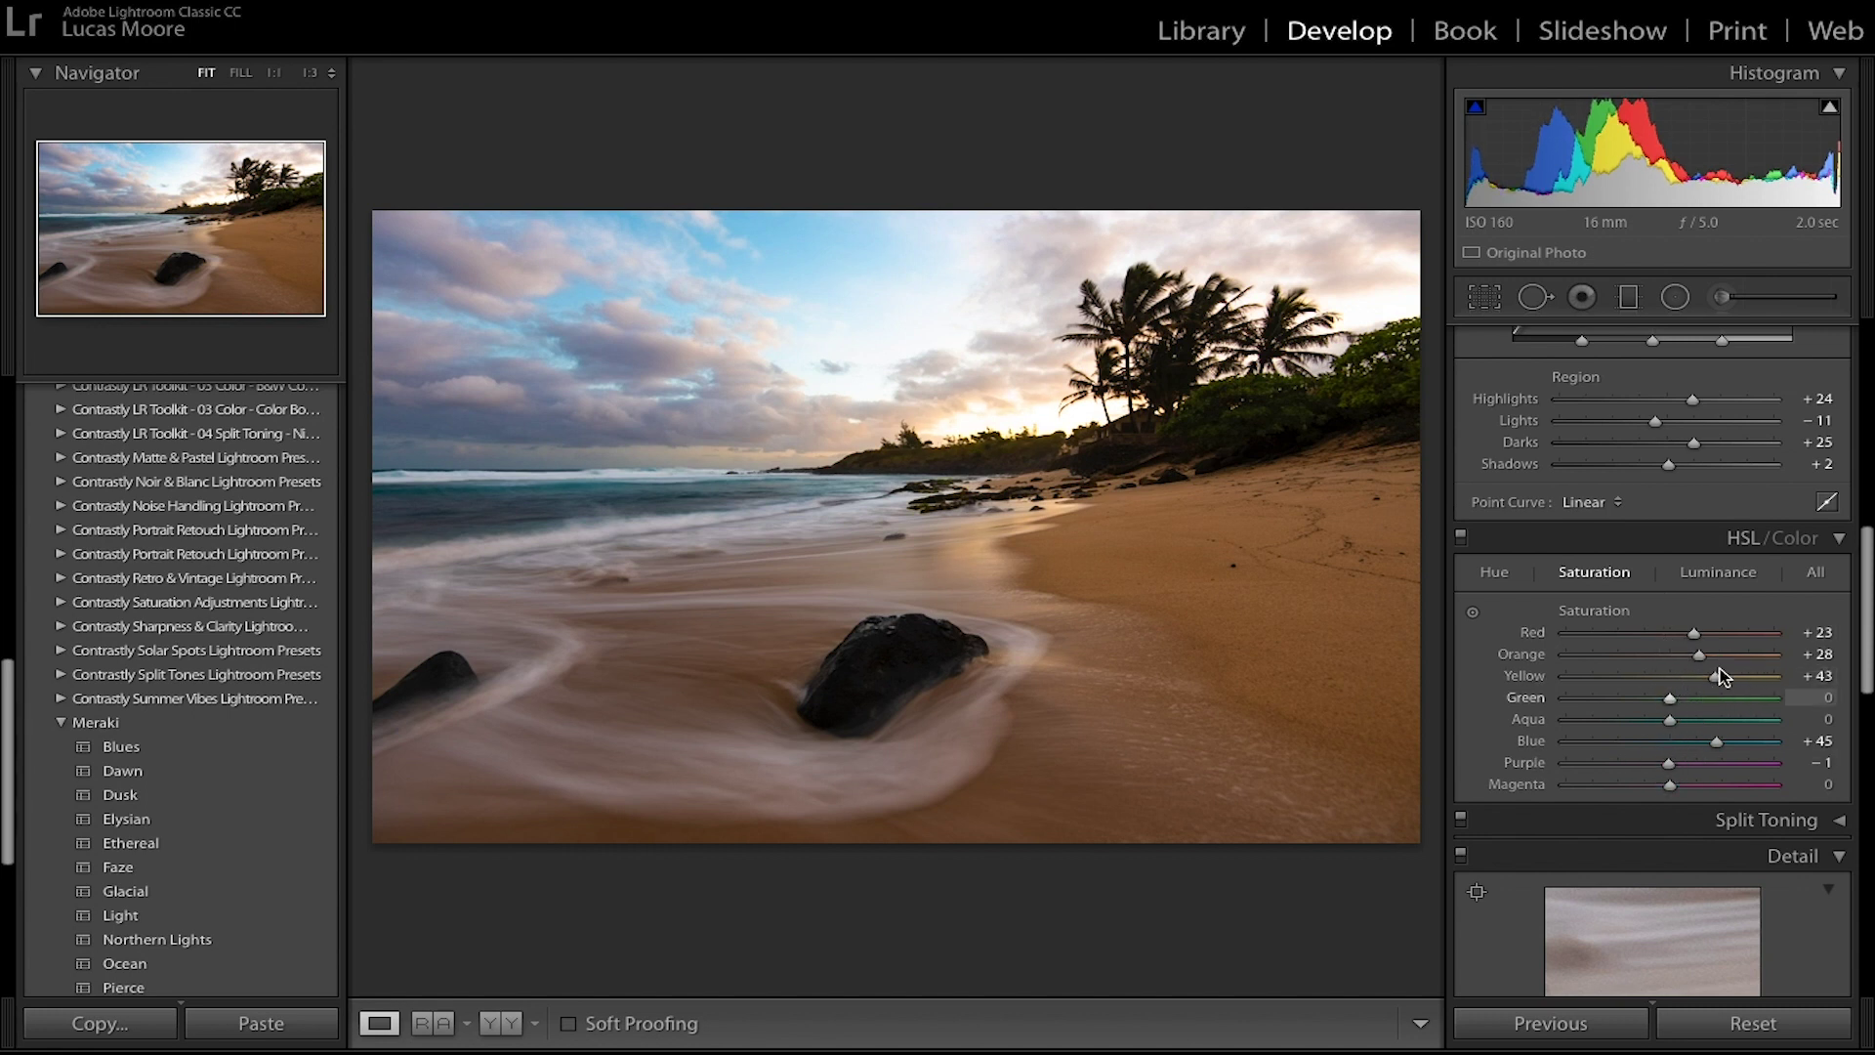
{"action": "mouse_move", "coordinate": [1668, 762]}
{"action": "left_mouse_down"}
{"action": "mouse_move", "coordinate": [1755, 781]}
{"action": "mouse_move", "coordinate": [1697, 766]}
{"action": "left_mouse_up"}
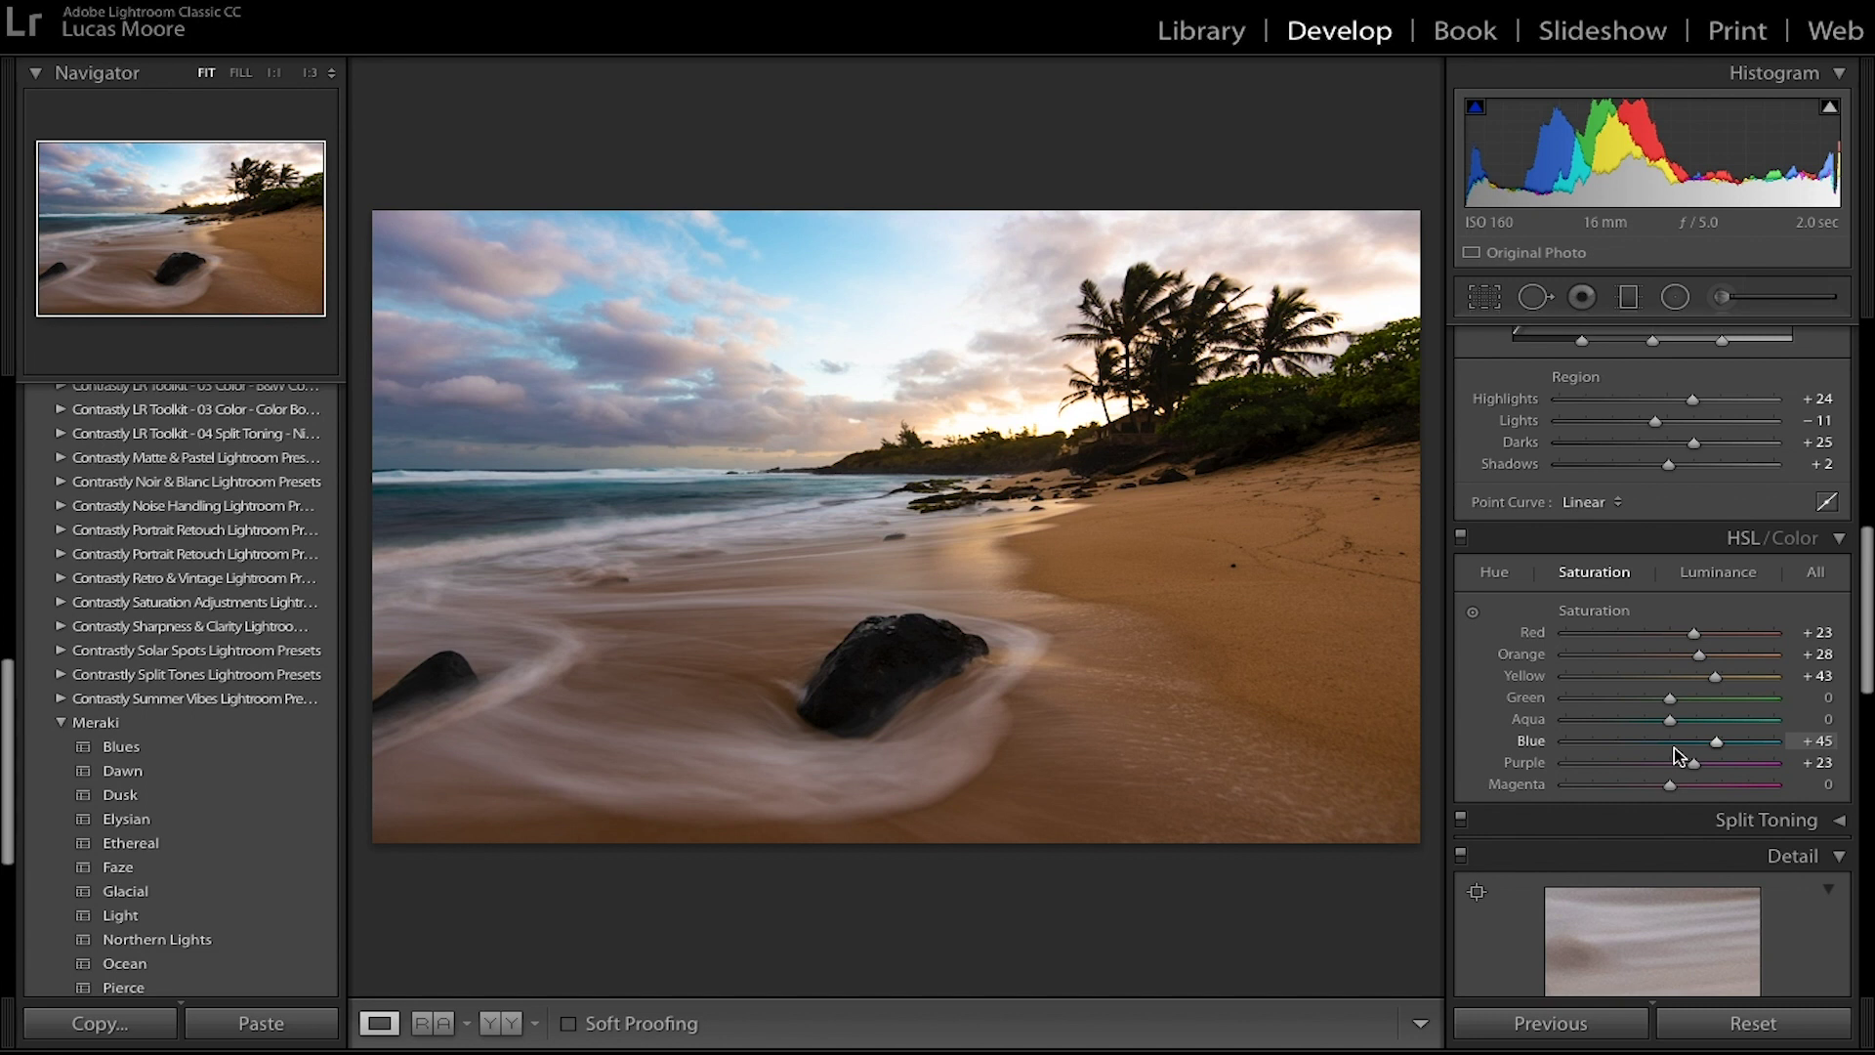
{"action": "left_click_drag", "start_coordinate": [1672, 781], "coordinate": [1704, 784]}
Step: Set HSL luminance to Red +12, Orange +21, Yellow +23 and Blue −7
{"action": "left_click", "coordinate": [1690, 580]}
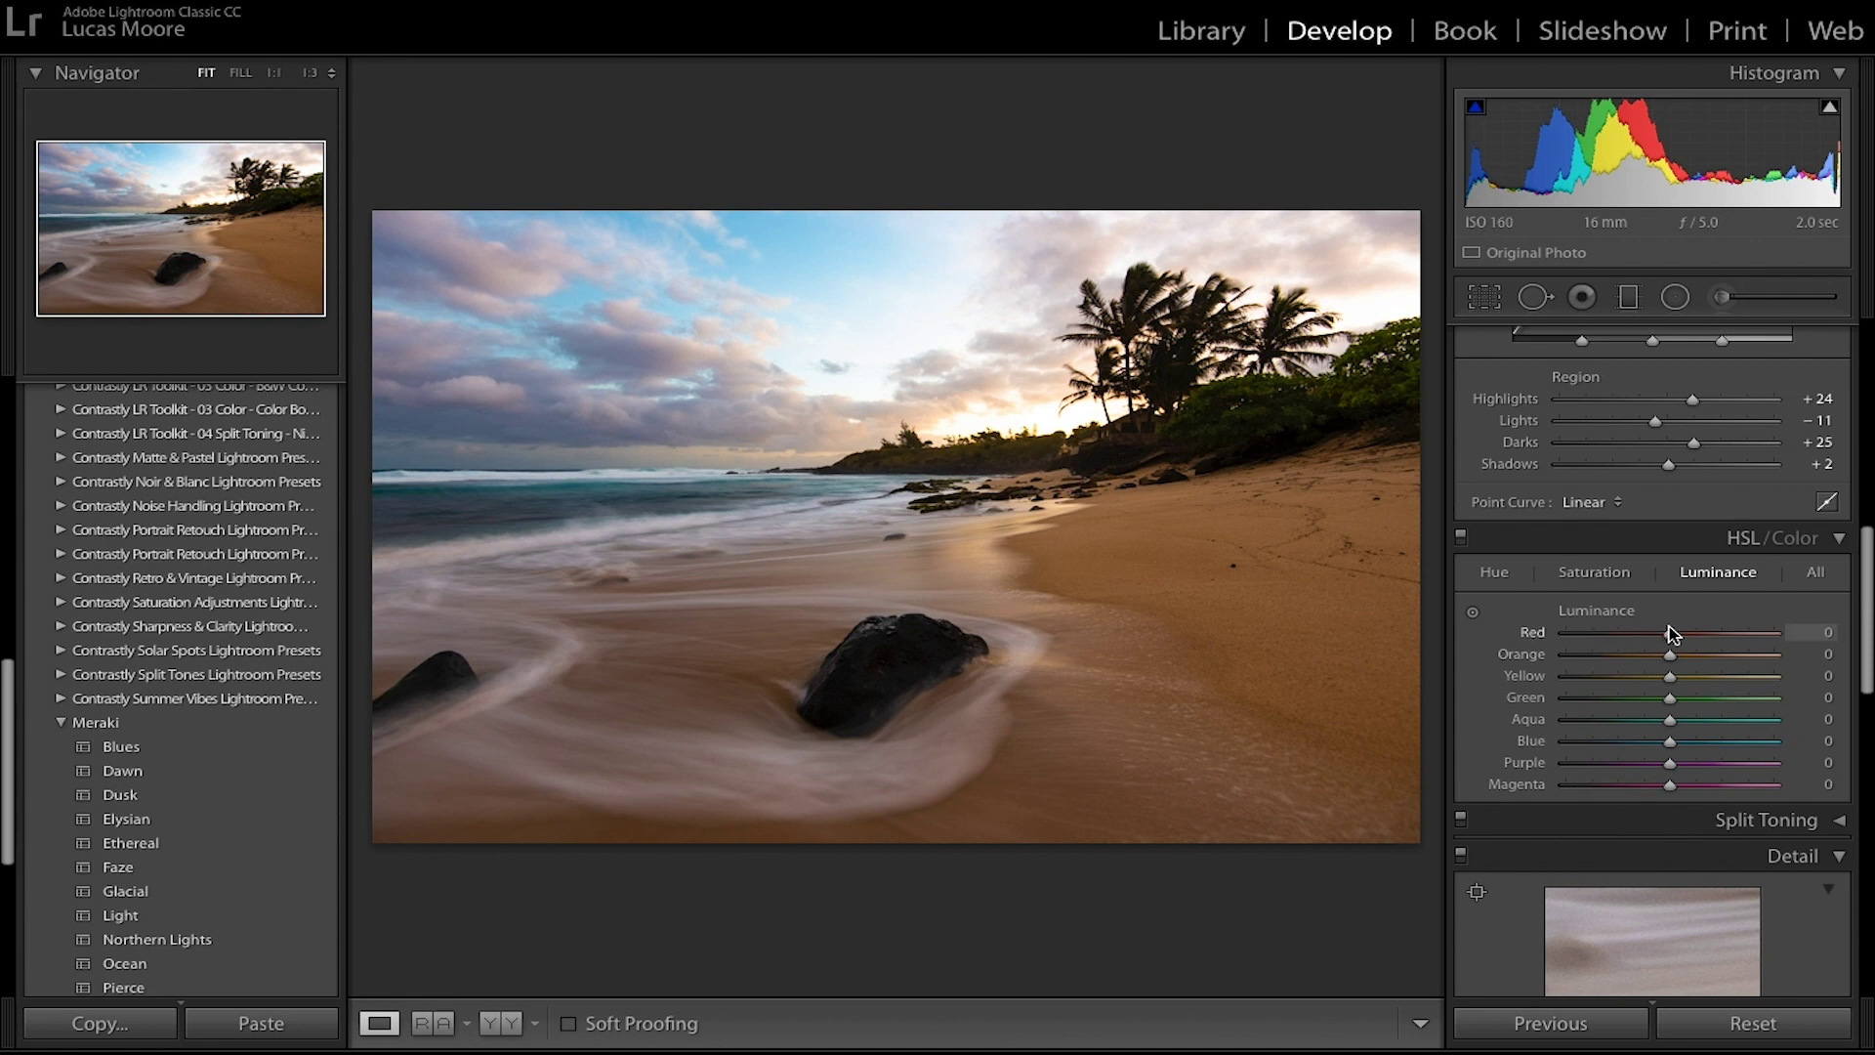
{"action": "left_click_drag", "start_coordinate": [1668, 634], "coordinate": [1693, 678]}
{"action": "left_click_drag", "start_coordinate": [1669, 742], "coordinate": [1670, 754]}
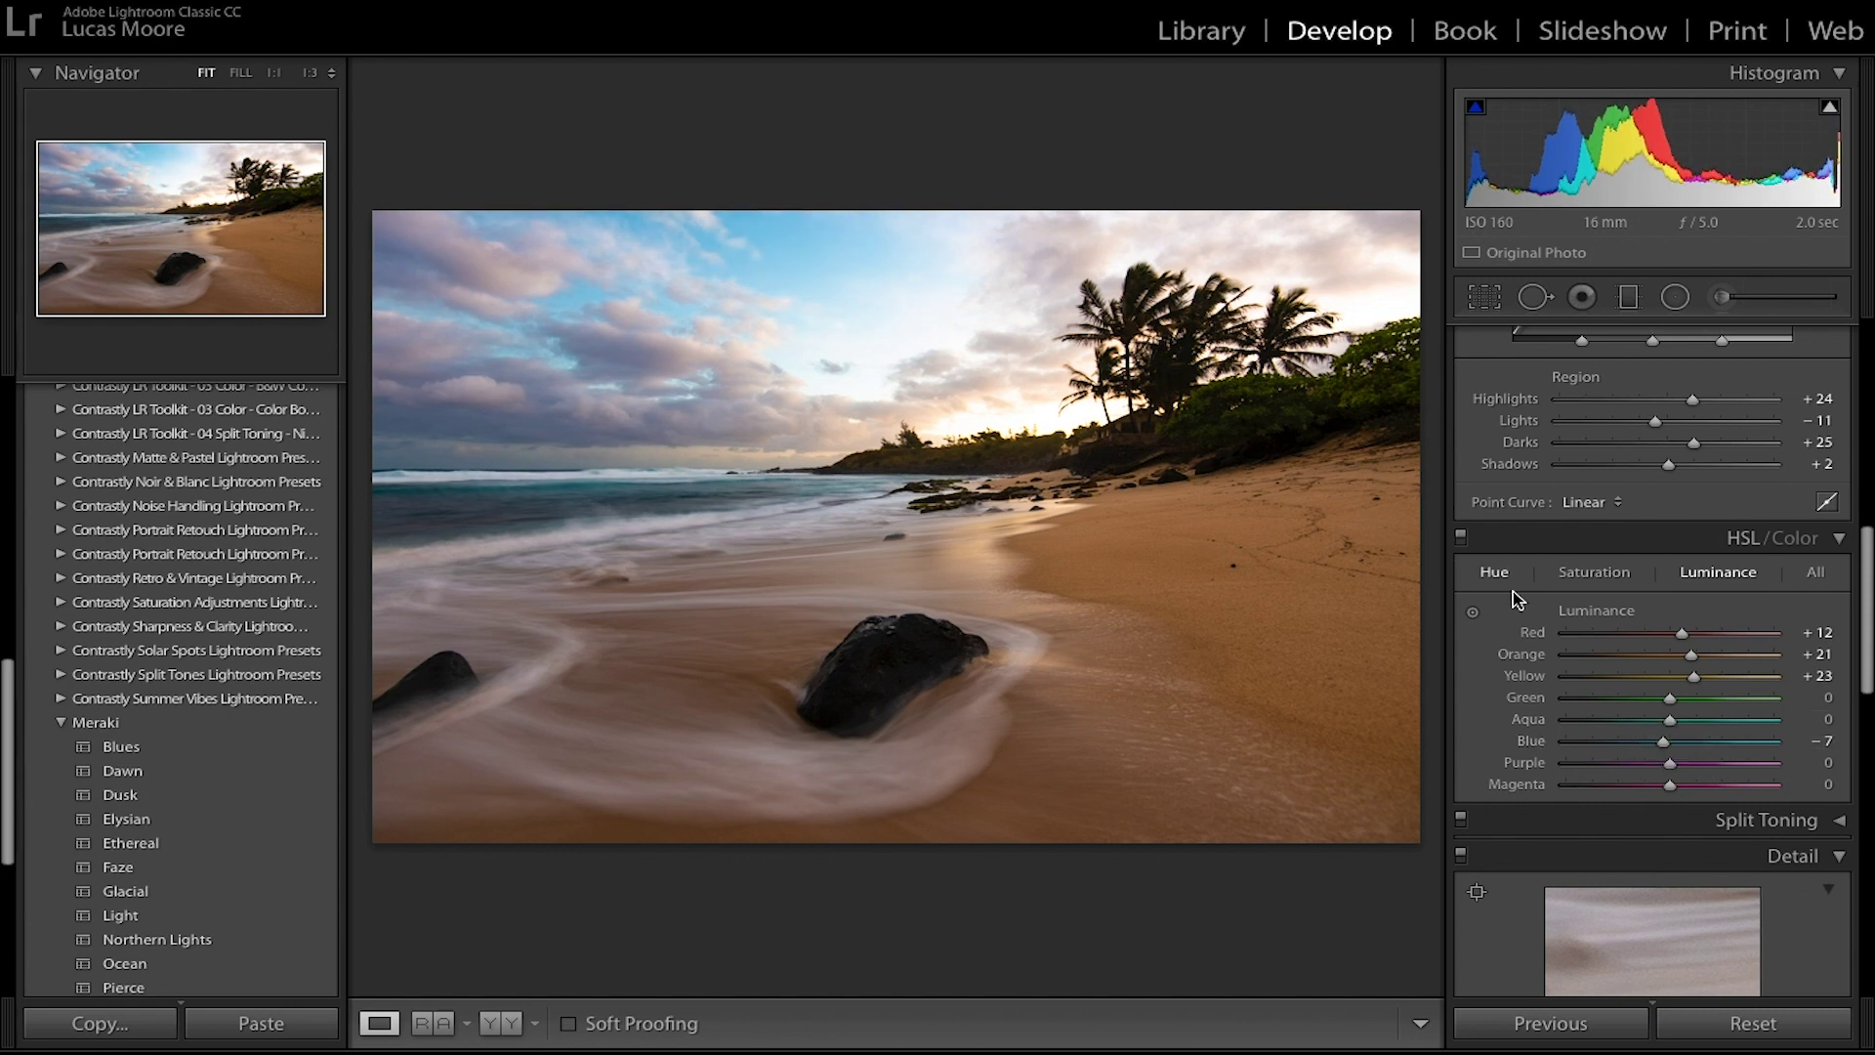
Step: Raise the Detail sharpening Amount to 50 and zoom in to check it
{"action": "scroll", "coordinate": [1560, 606], "scroll_direction": "down", "scroll_amount": 5}
{"action": "left_click_drag", "start_coordinate": [1599, 567], "coordinate": [1629, 567]}
{"action": "left_click", "coordinate": [1054, 463]}
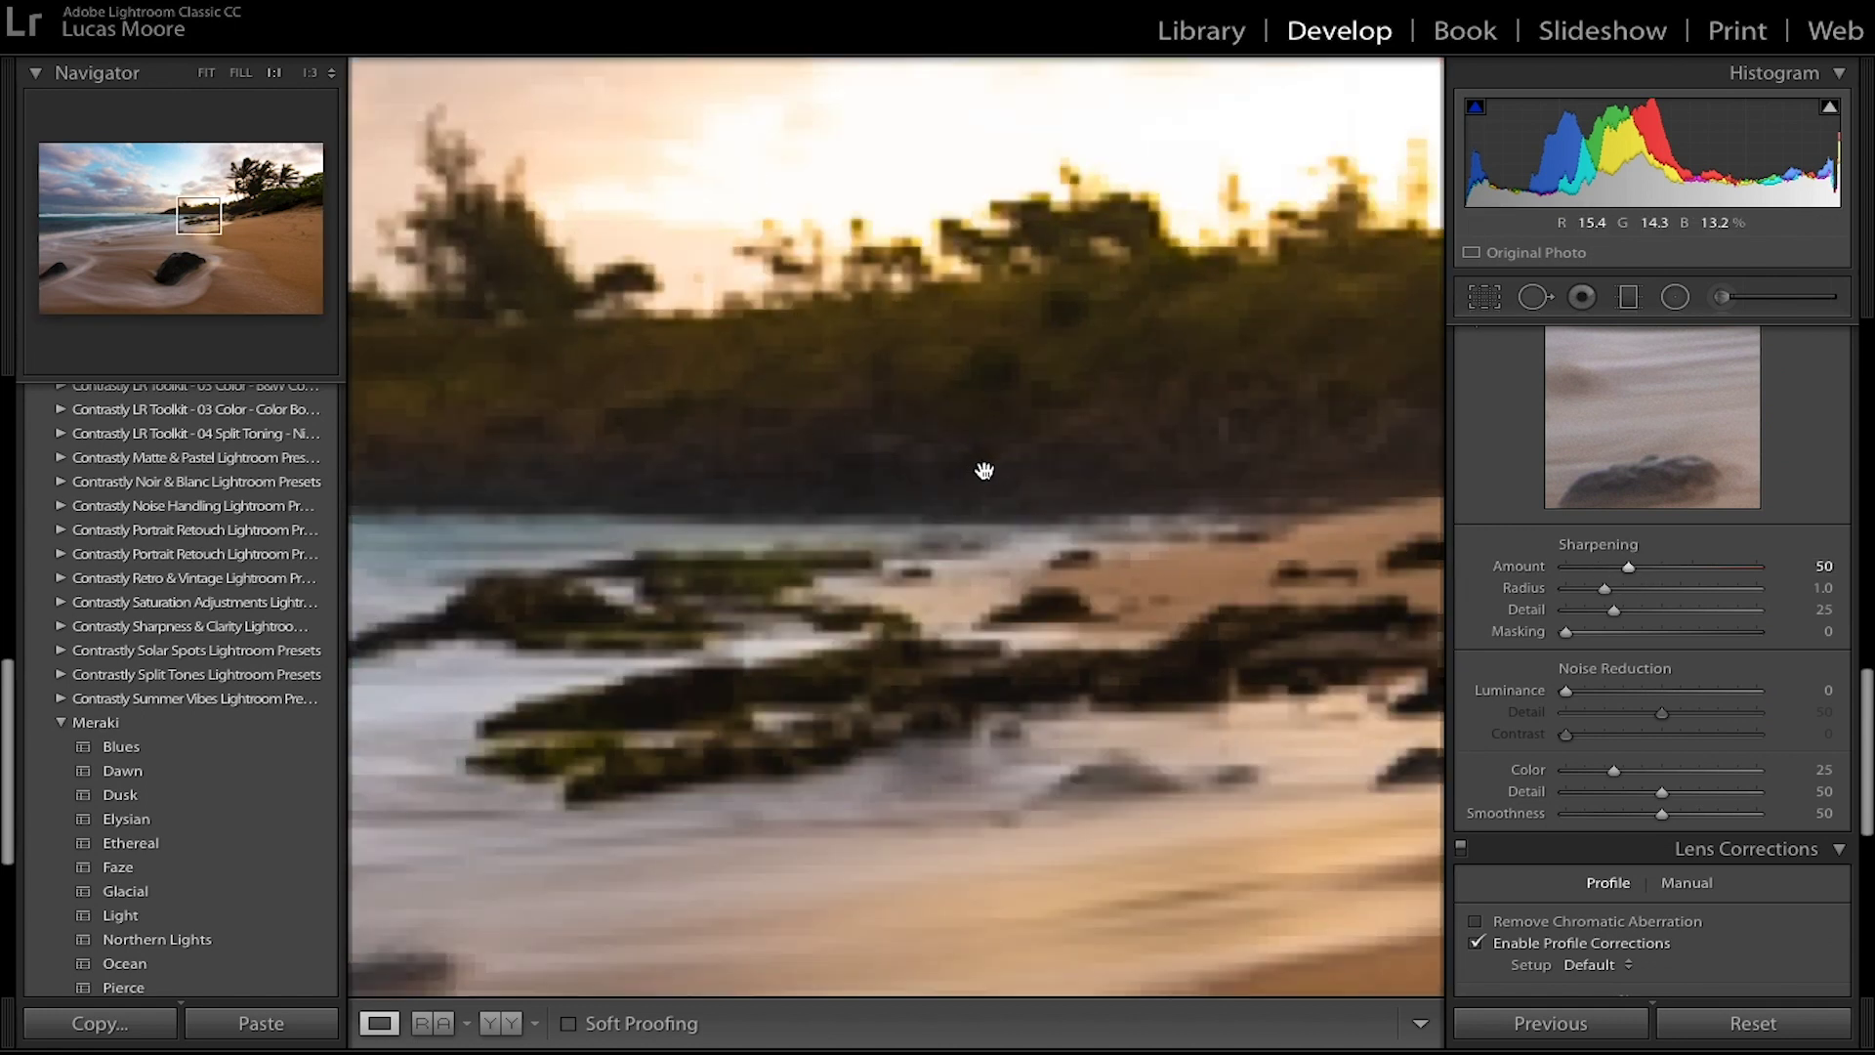
Step: Set noise reduction to Luminance 10 and Color 40
{"action": "left_click", "coordinate": [987, 472]}
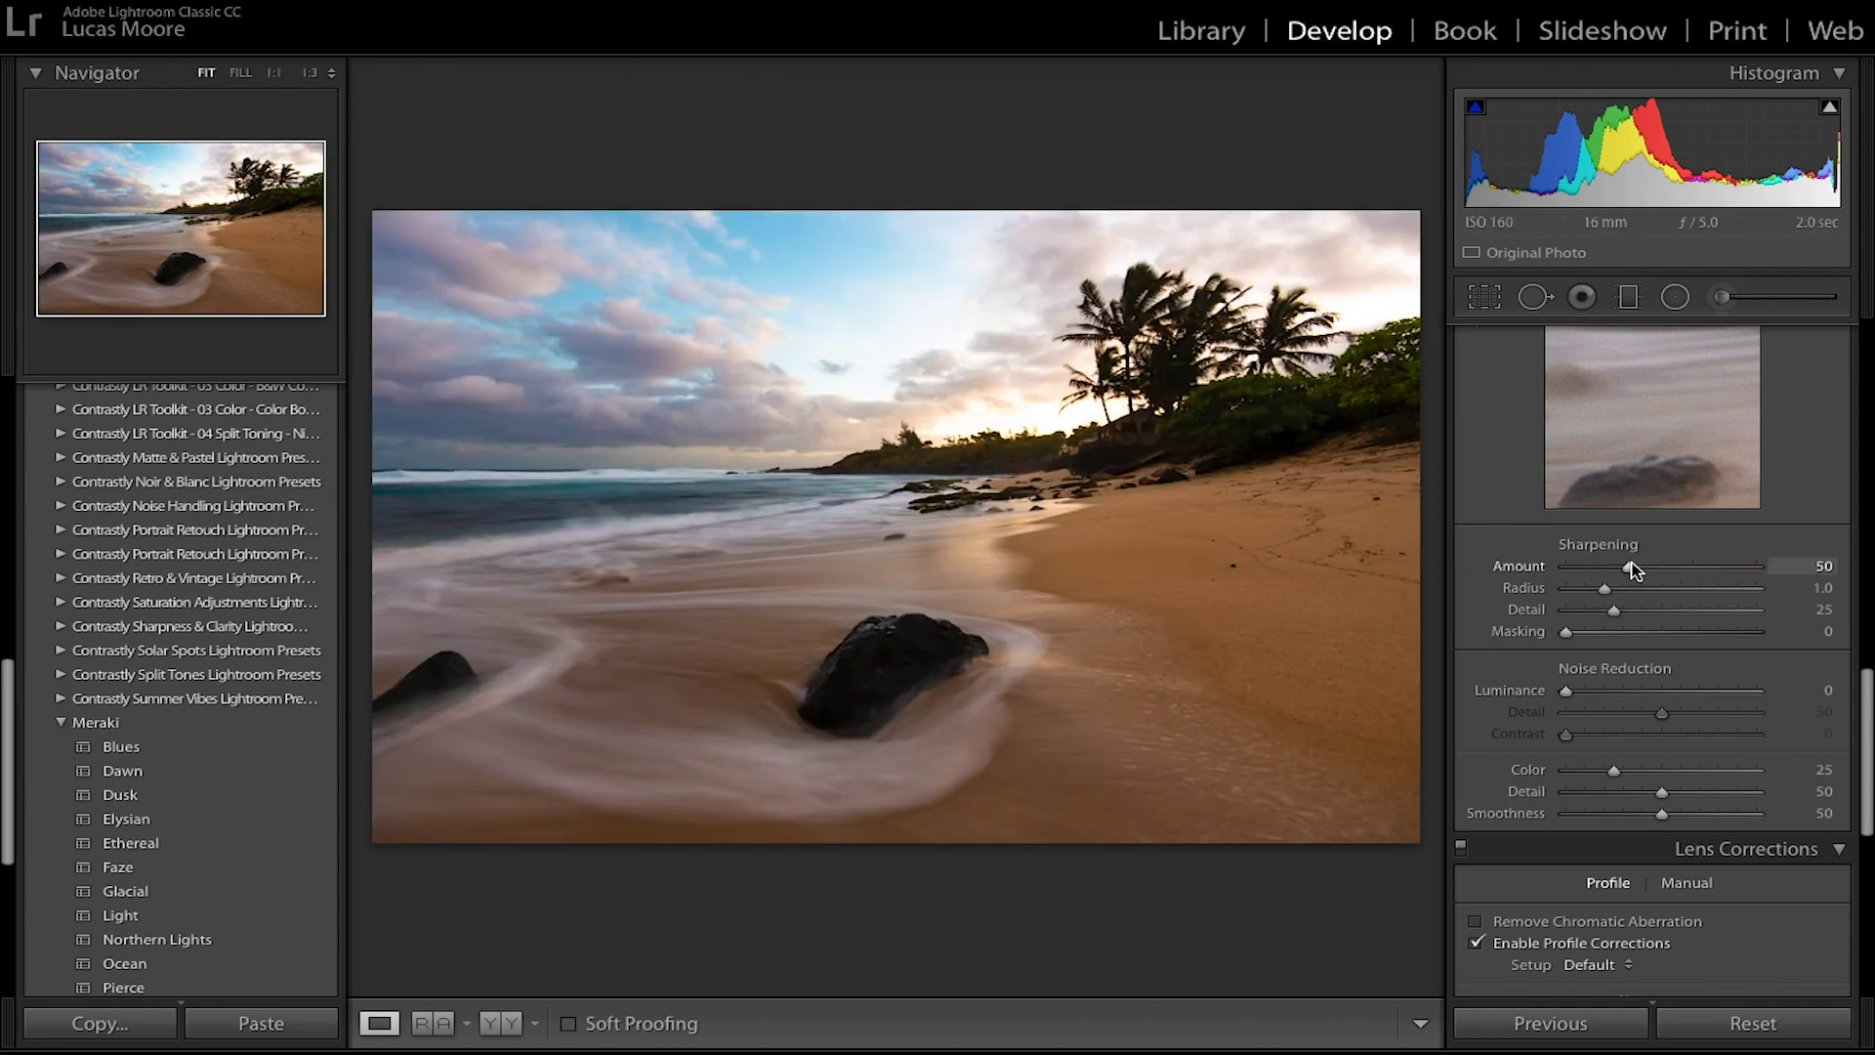
{"action": "left_click_drag", "start_coordinate": [1565, 692], "coordinate": [1585, 699]}
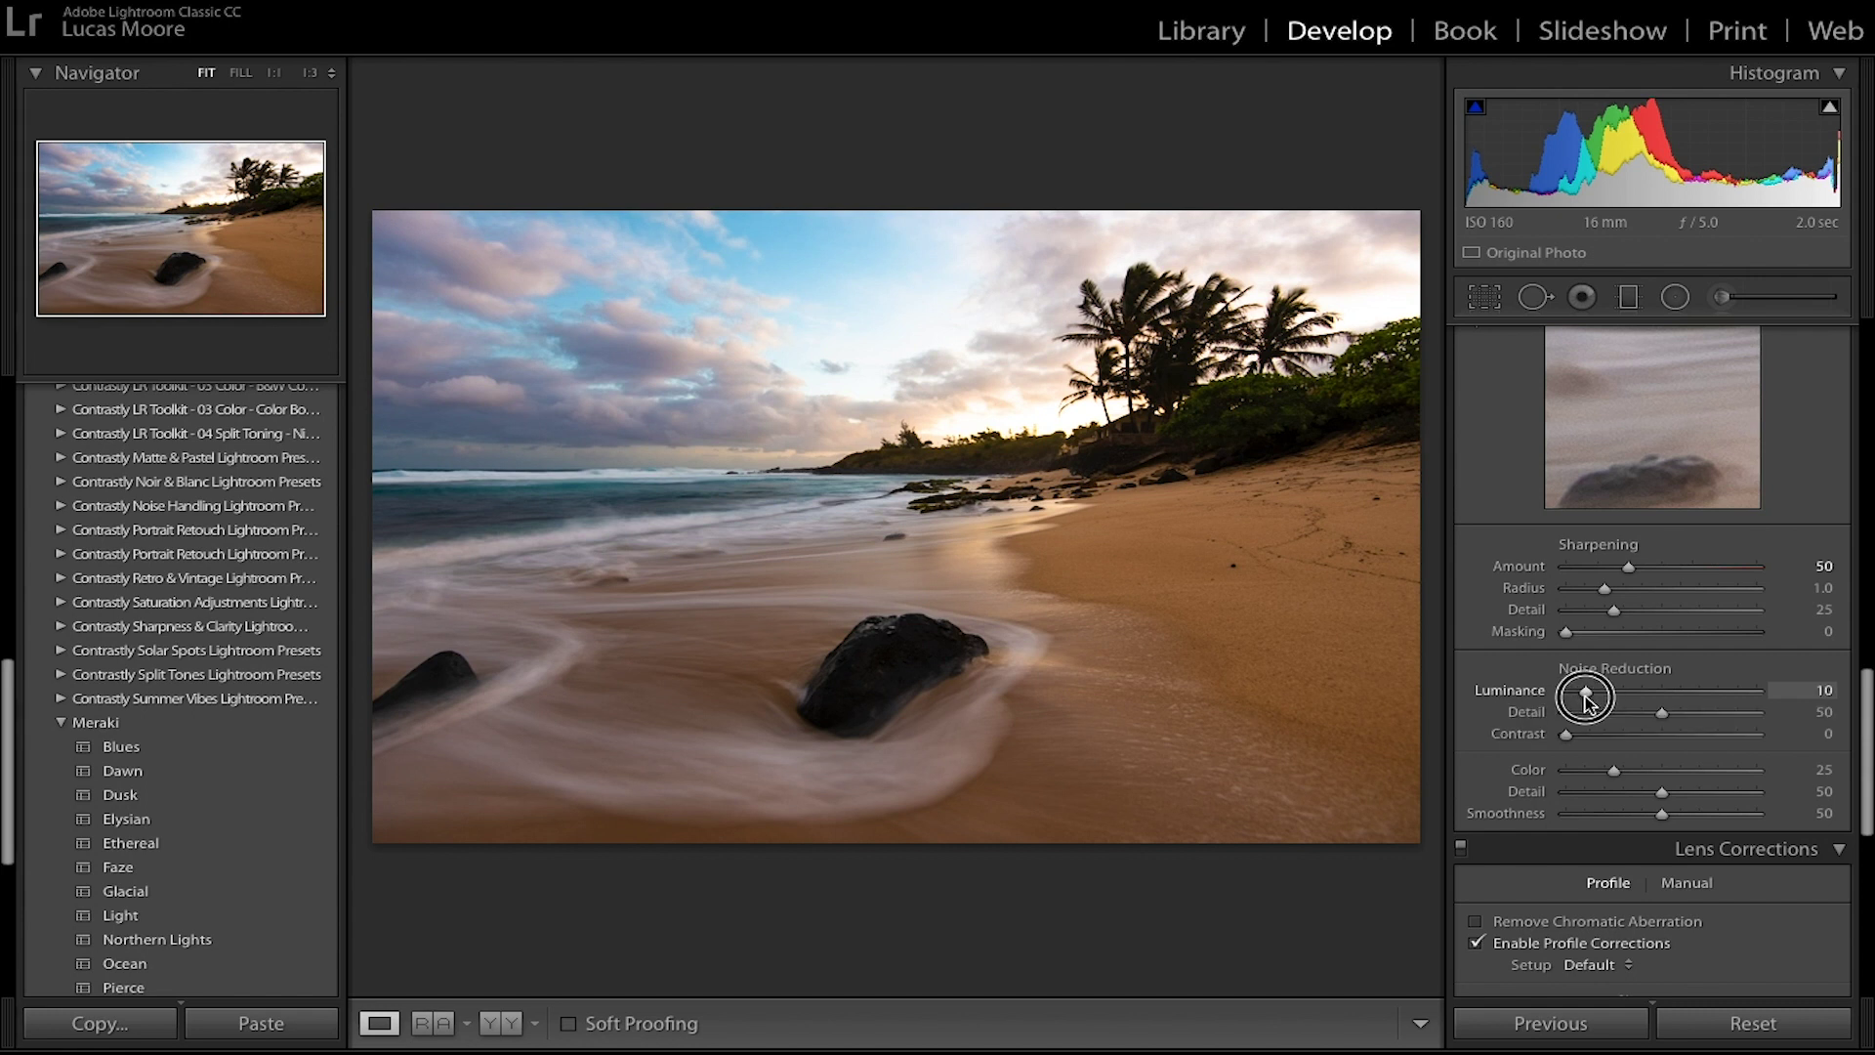
{"action": "left_click_drag", "start_coordinate": [1614, 771], "coordinate": [1645, 772]}
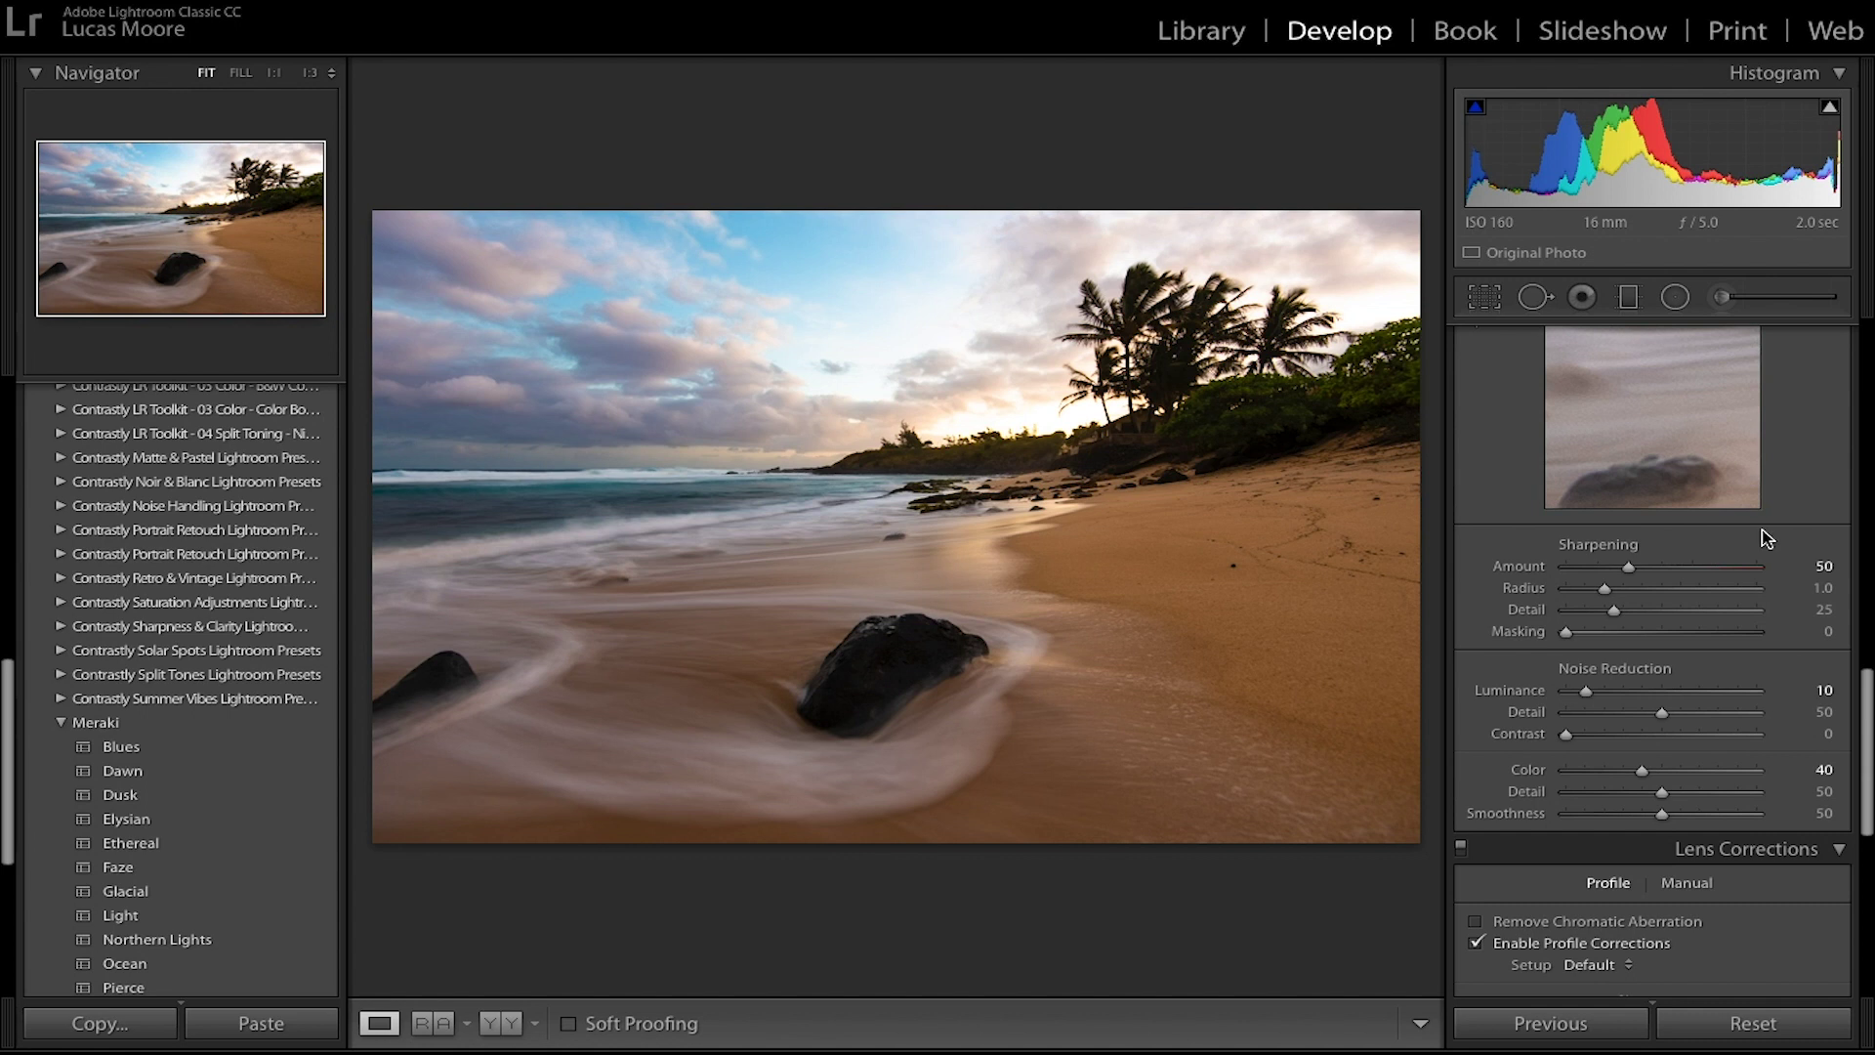
Step: Add a subtle post-crop vignette with Amount −5
{"action": "scroll", "coordinate": [1760, 586], "scroll_direction": "down", "scroll_amount": 6}
{"action": "scroll", "coordinate": [1752, 644], "scroll_direction": "up", "scroll_amount": 1}
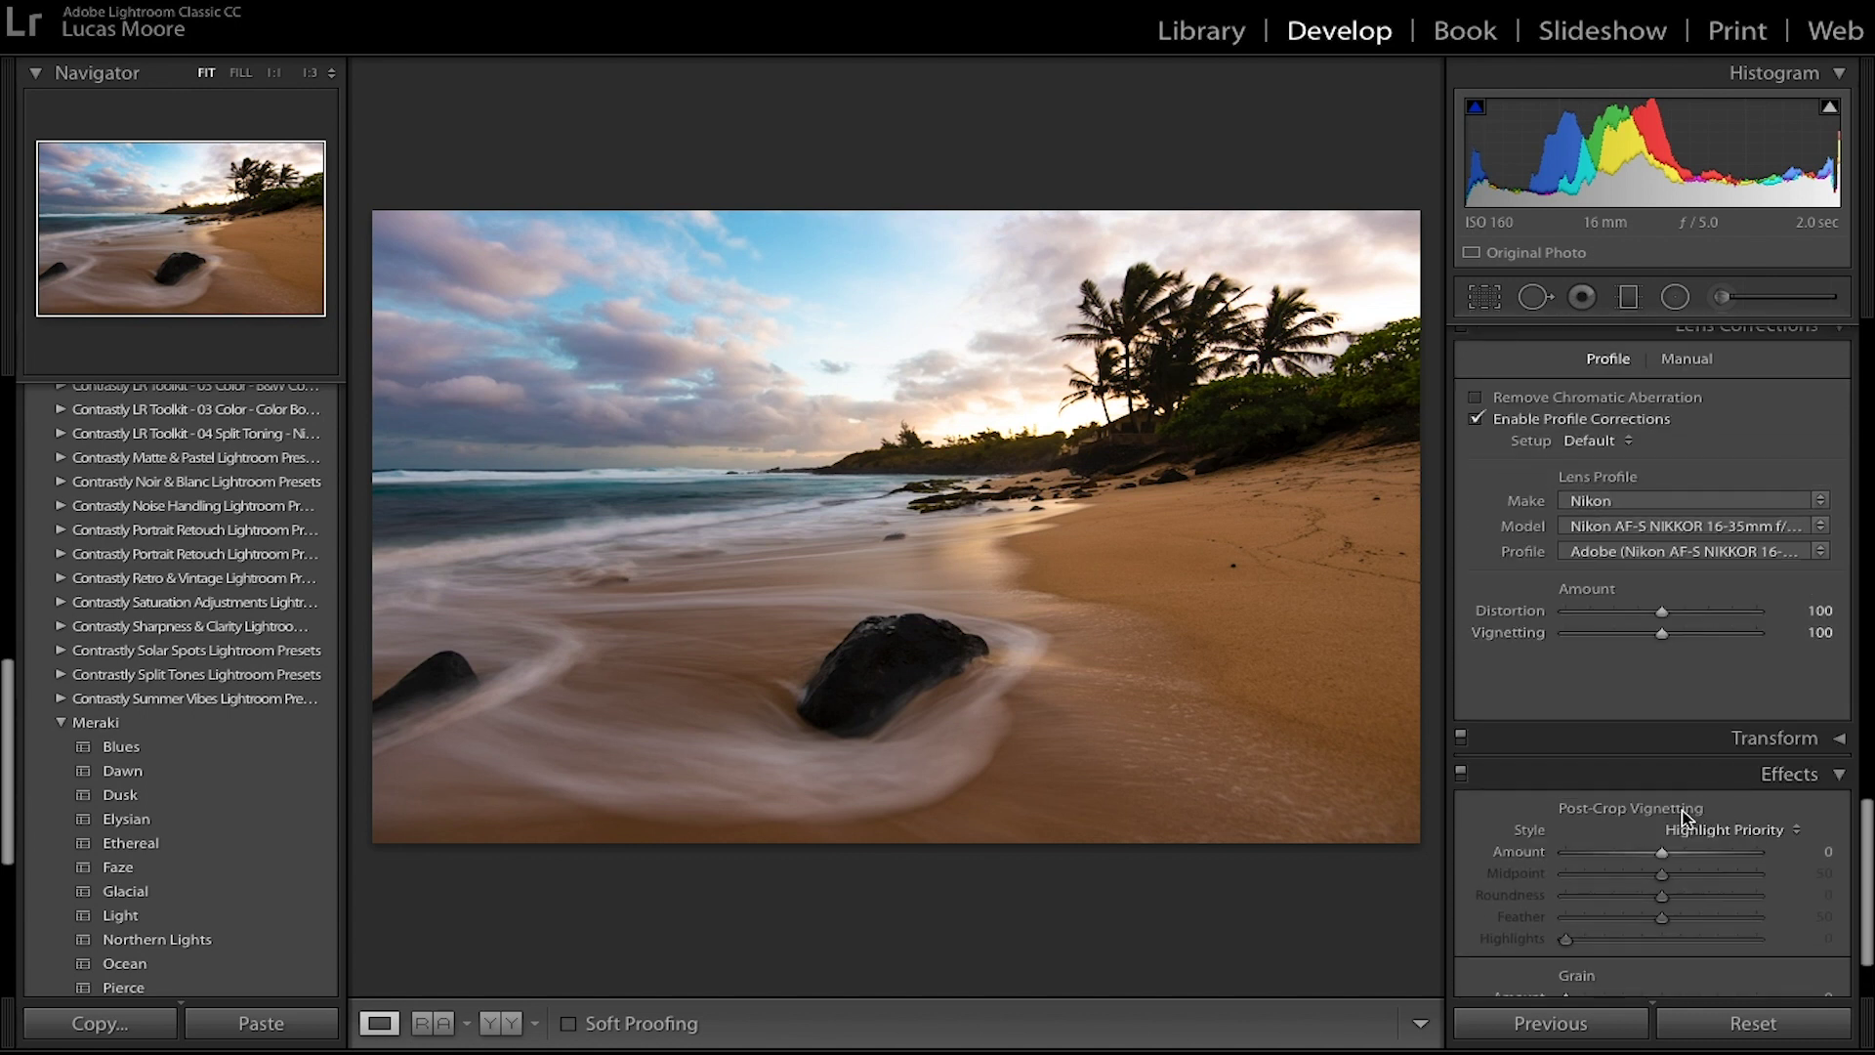
{"action": "mouse_move", "coordinate": [1661, 855]}
{"action": "left_mouse_down"}
{"action": "mouse_move", "coordinate": [1632, 856]}
{"action": "mouse_move", "coordinate": [1654, 863]}
{"action": "left_mouse_up"}
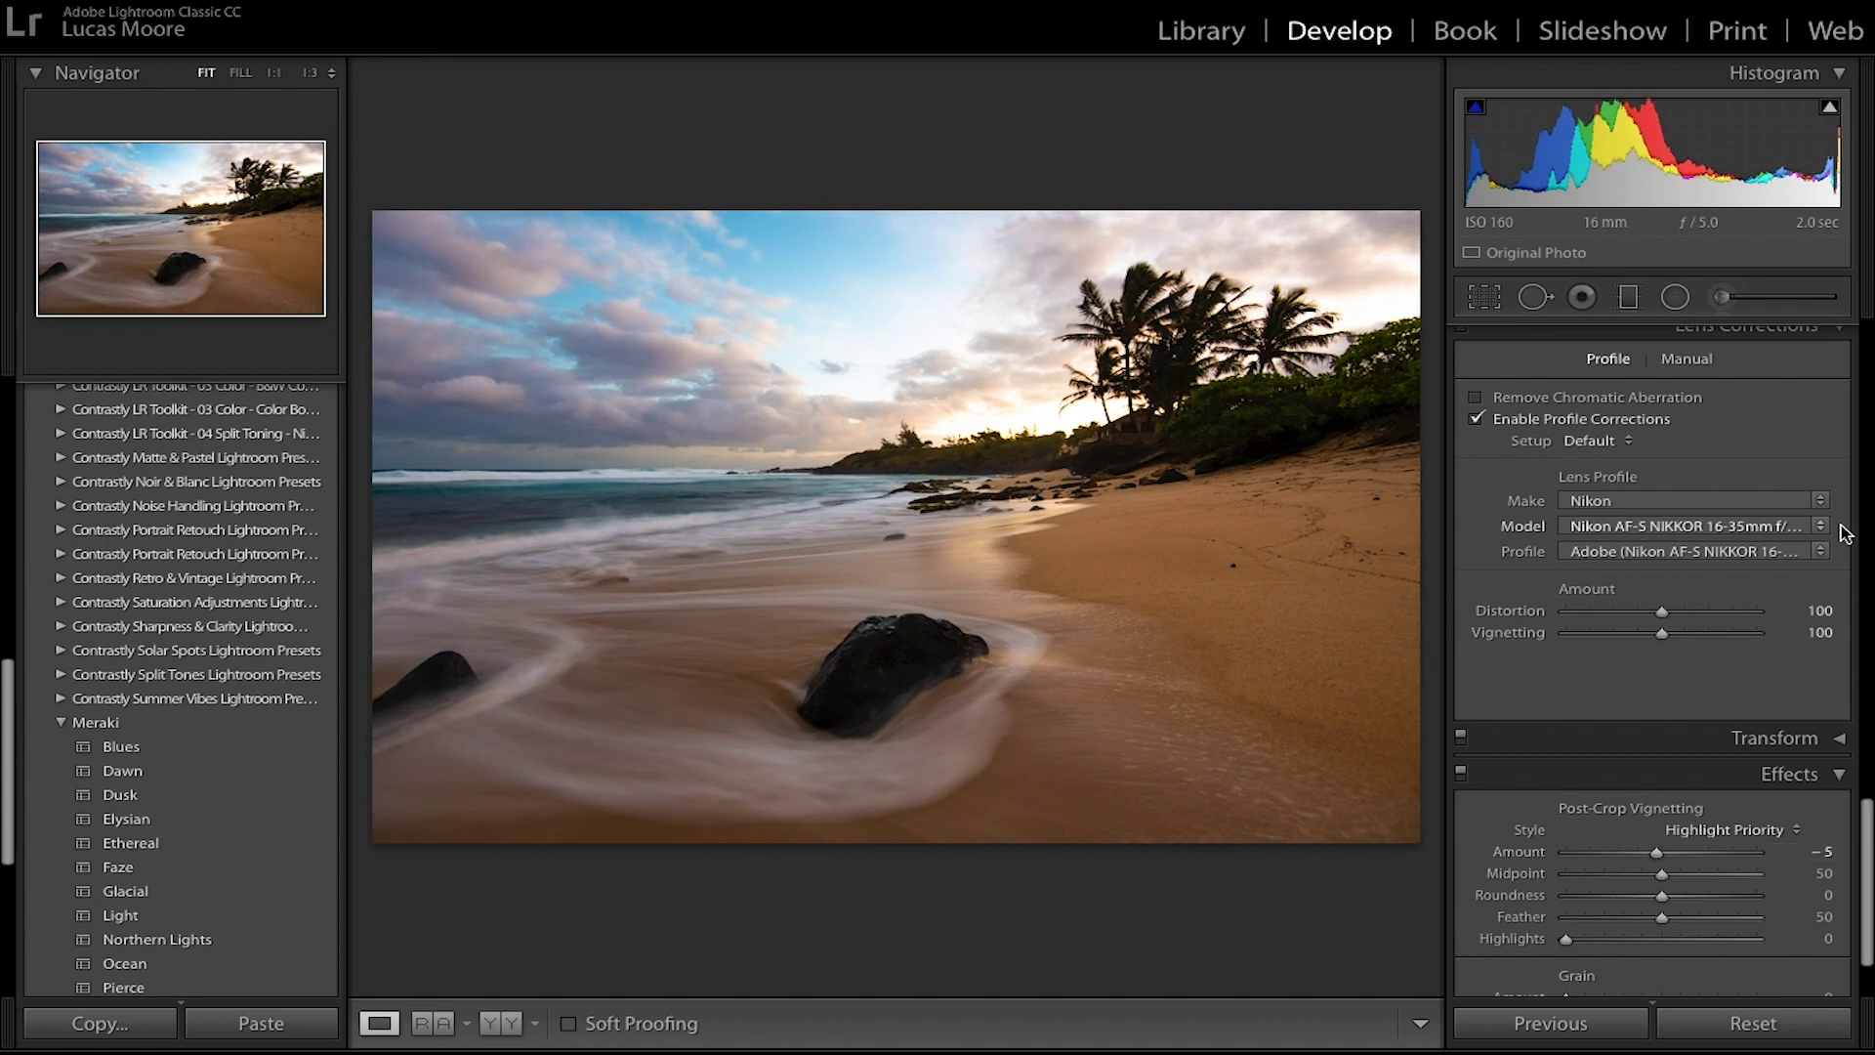
{"action": "scroll", "coordinate": [1800, 601], "scroll_direction": "up", "scroll_amount": 3}
Step: Raise Basic Saturation to +45, then zoom in close on the beach sand
{"action": "scroll", "coordinate": [1783, 586], "scroll_direction": "up", "scroll_amount": 15}
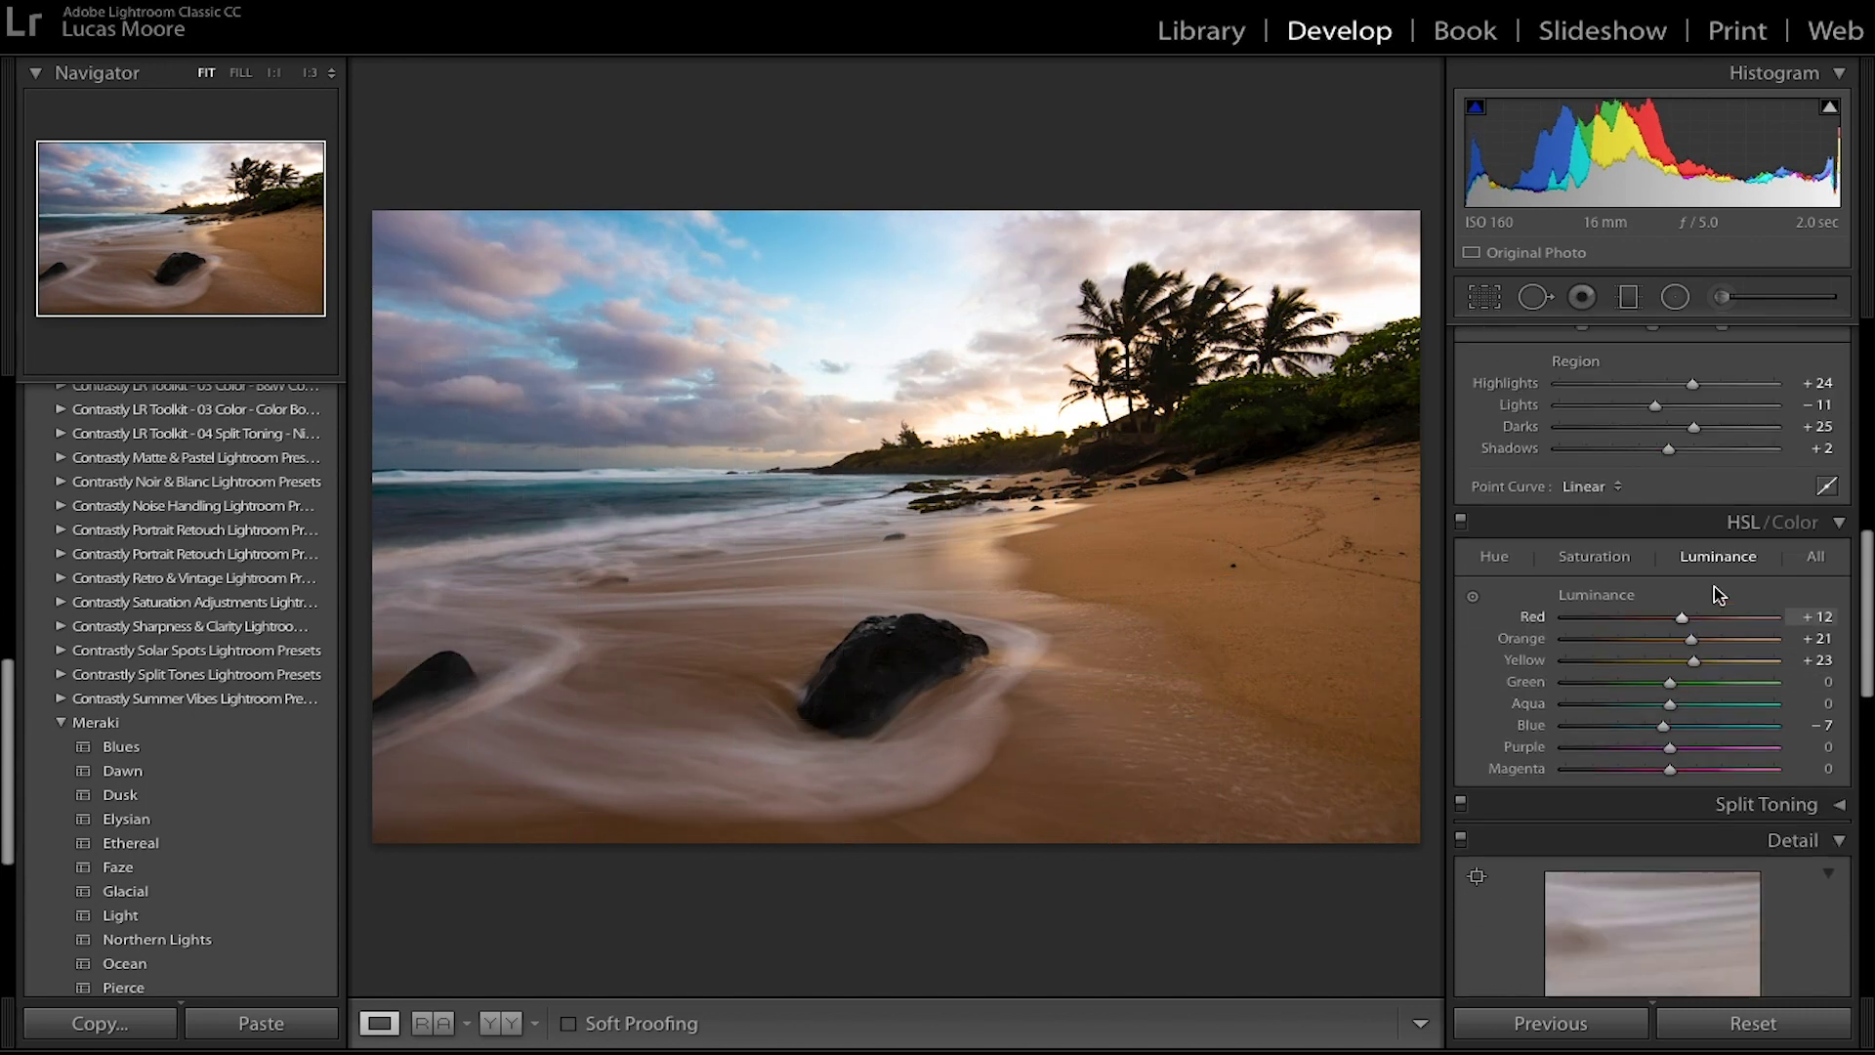
{"action": "scroll", "coordinate": [1721, 576], "scroll_direction": "up", "scroll_amount": 1}
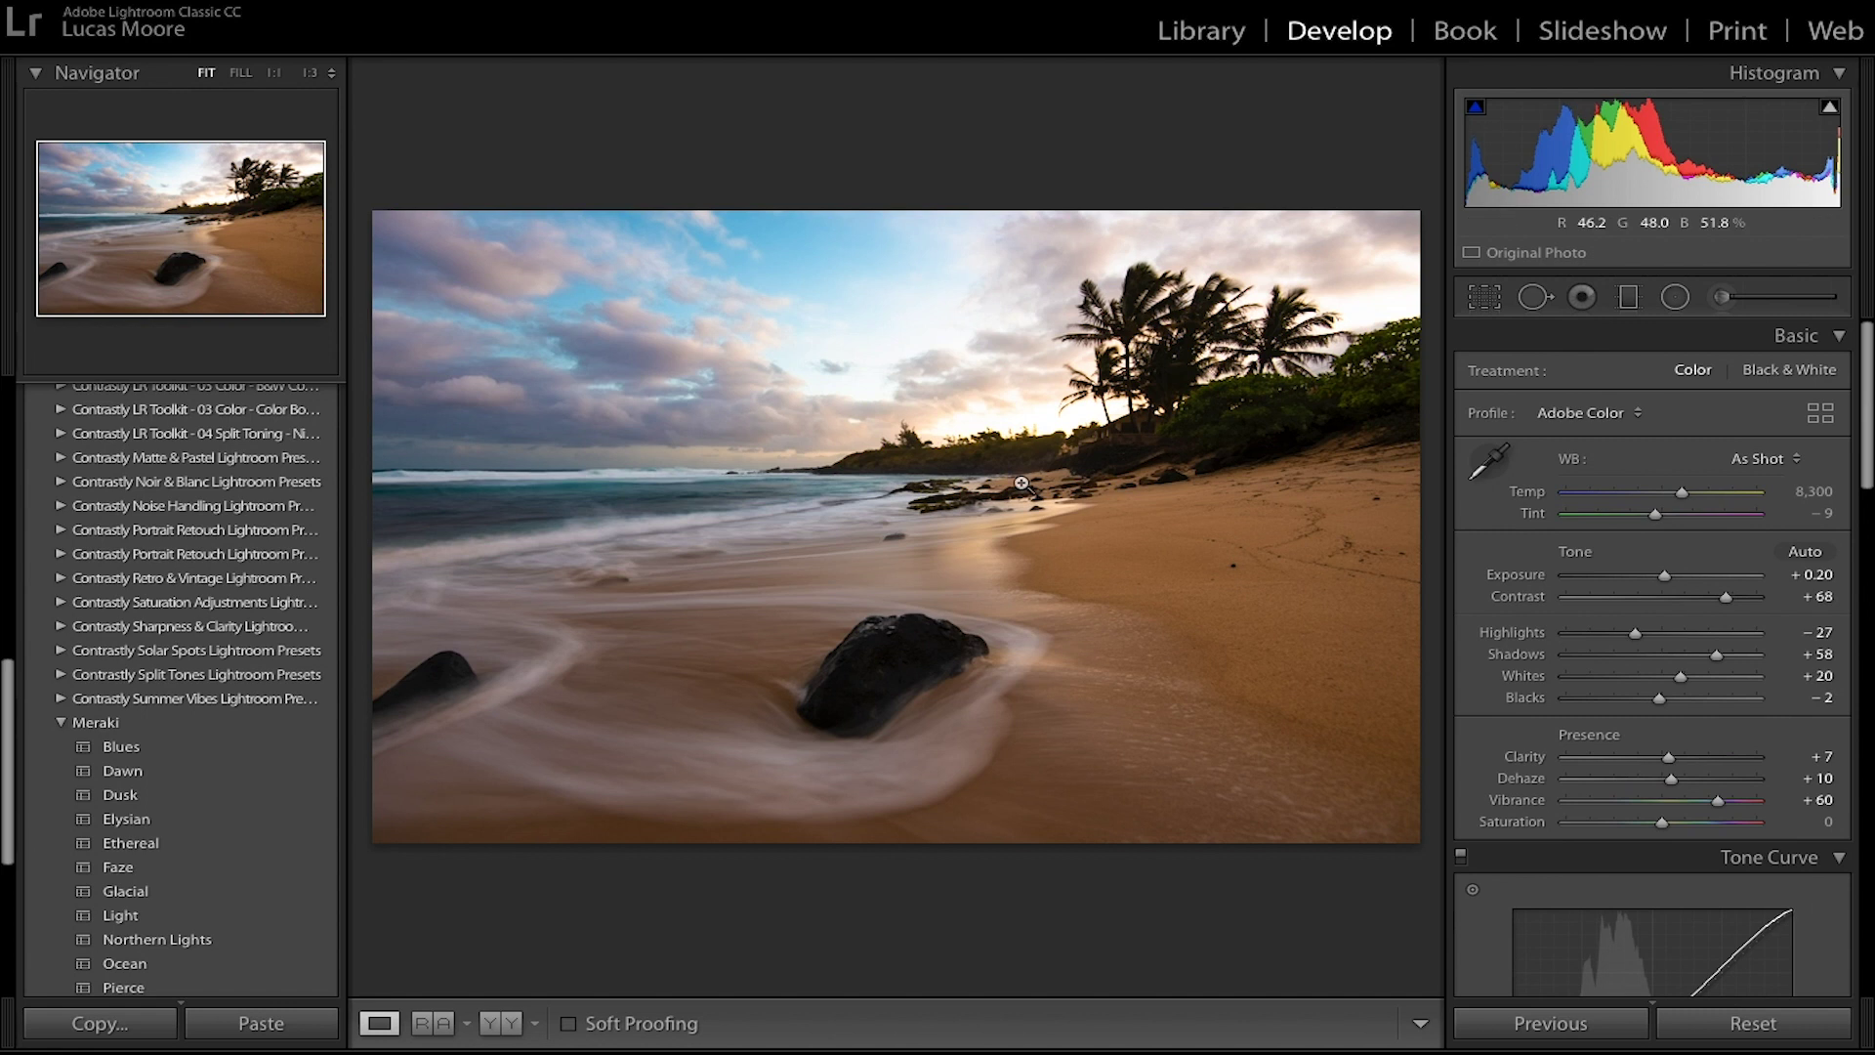
{"action": "left_click_drag", "start_coordinate": [1661, 823], "coordinate": [1704, 832]}
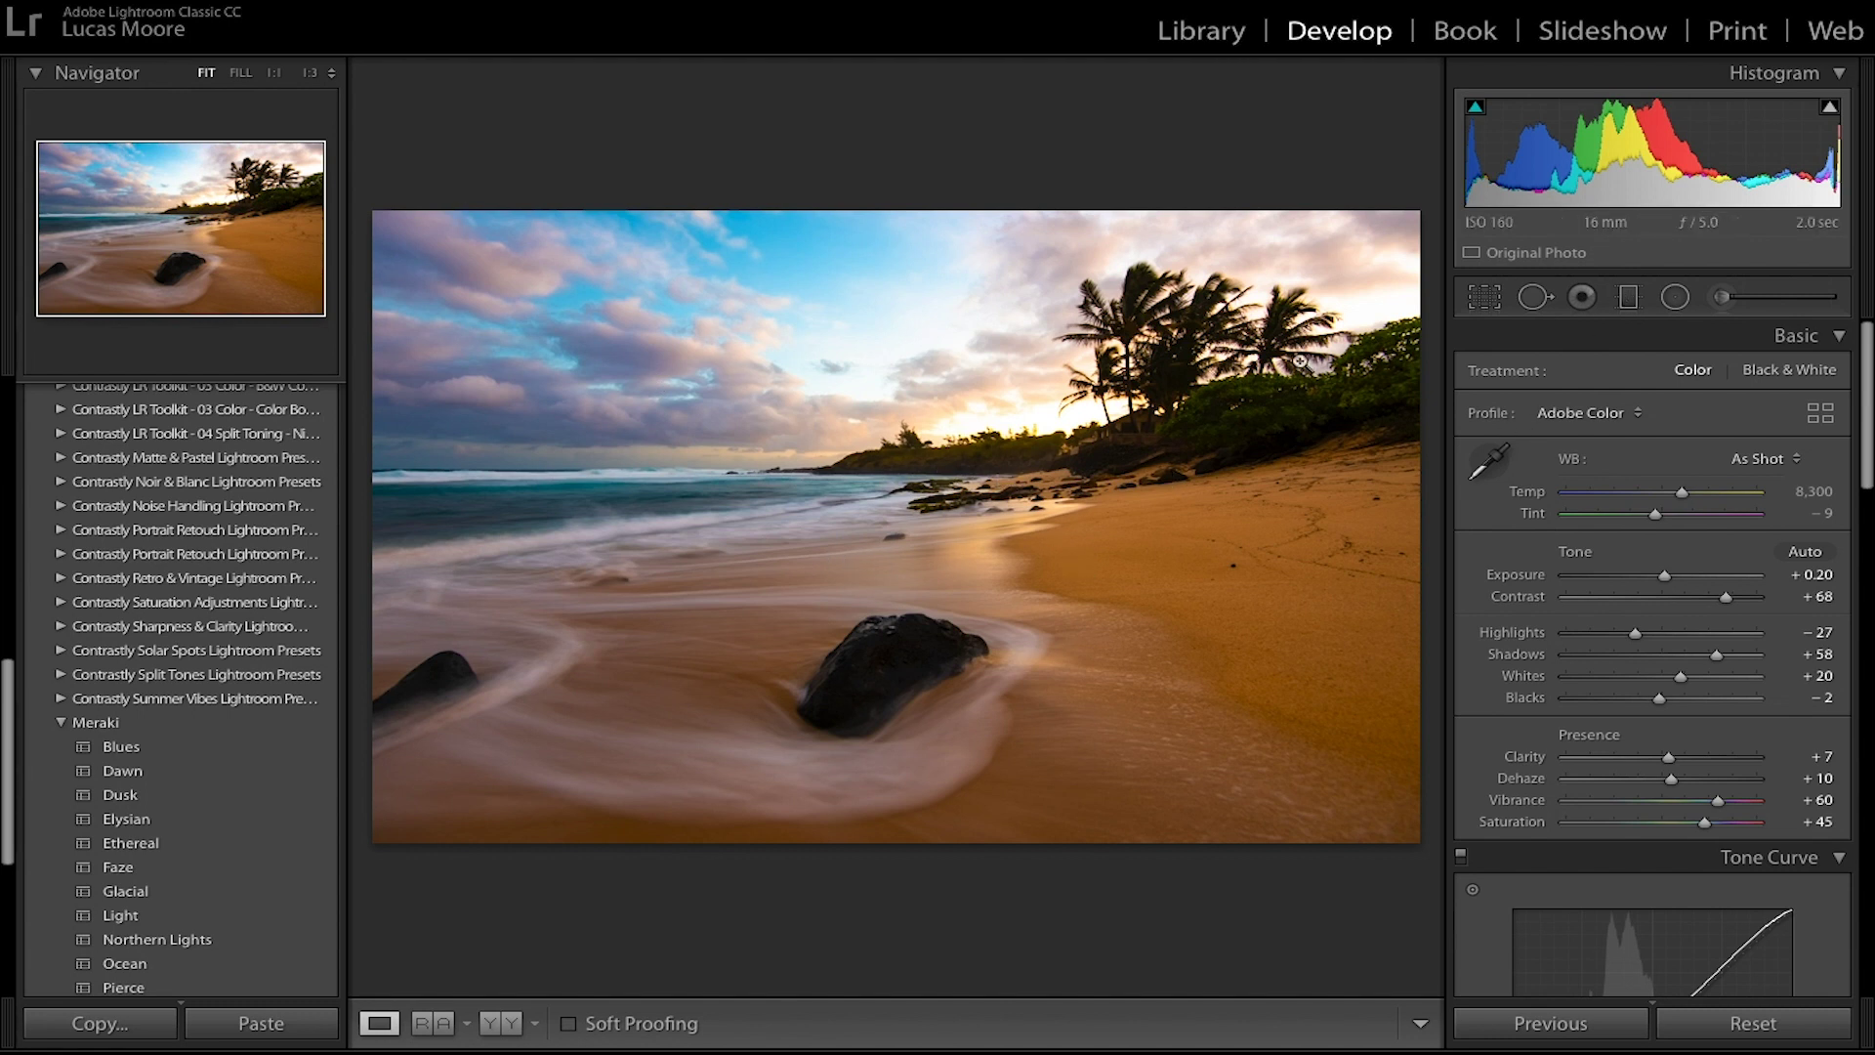
{"action": "left_click", "coordinate": [1368, 548]}
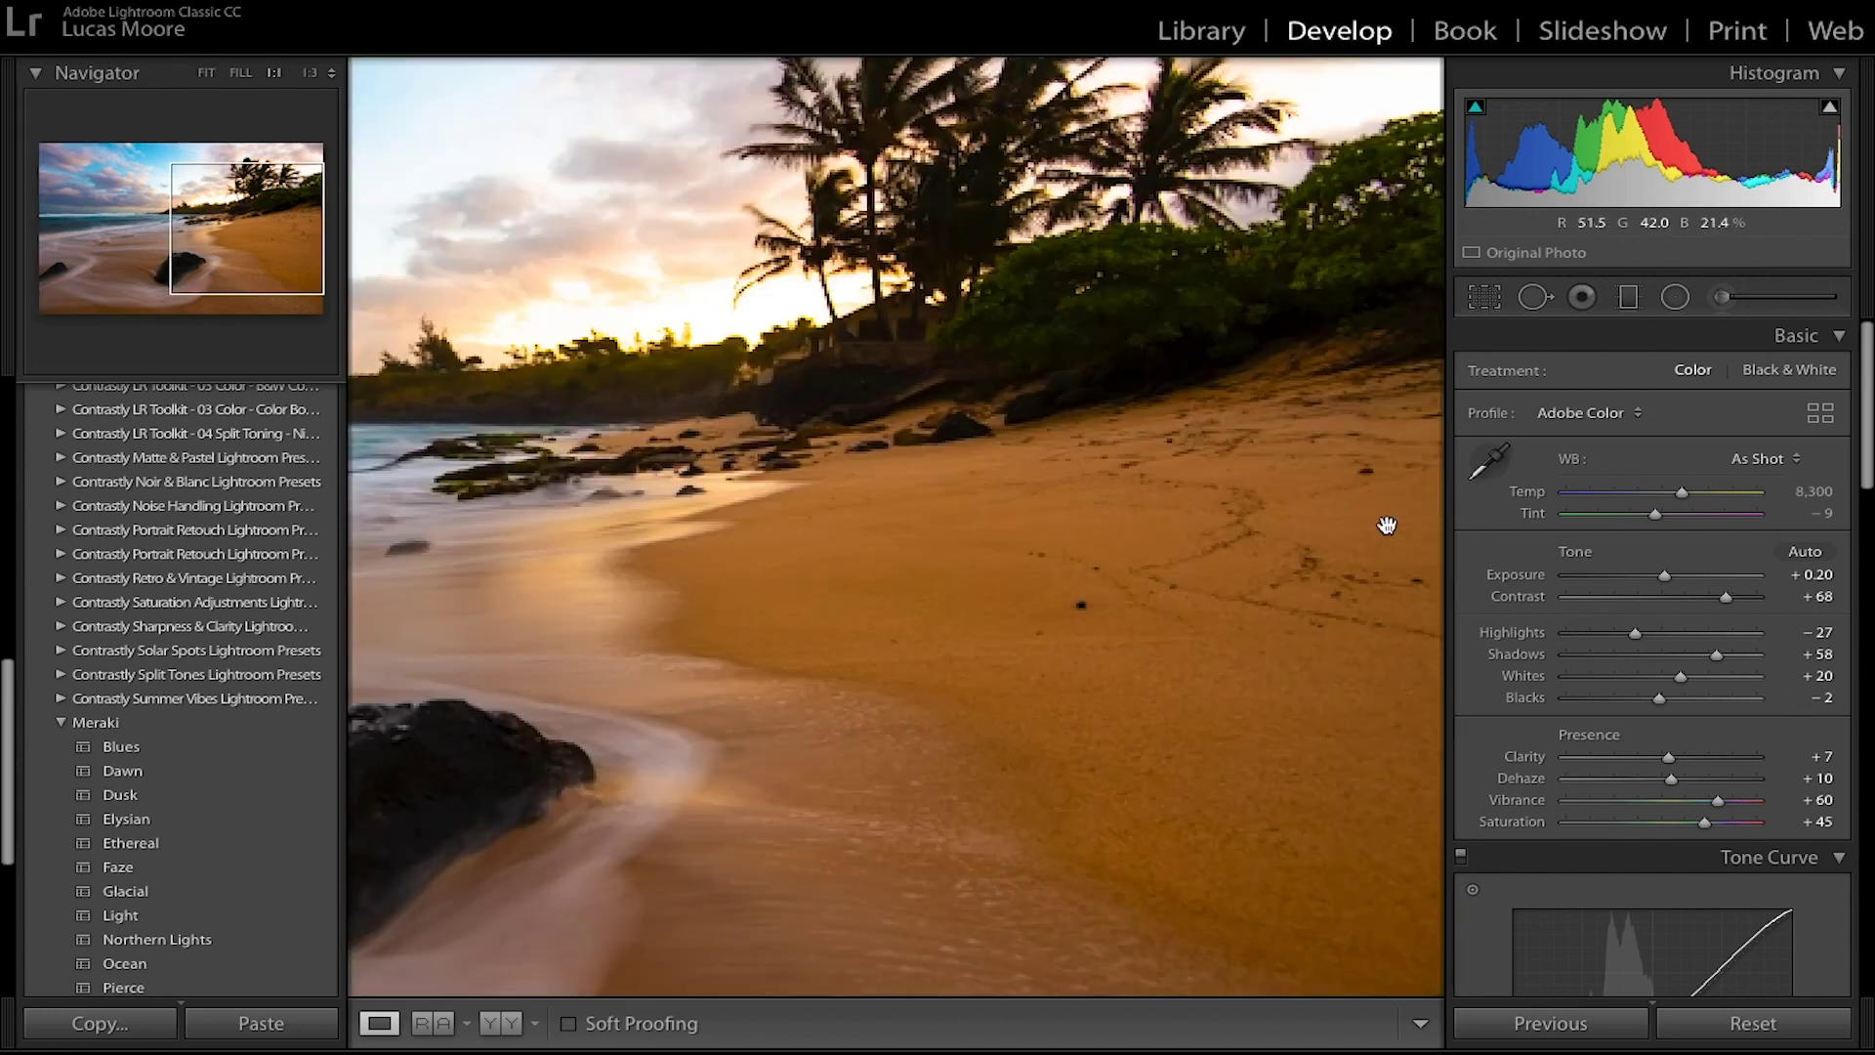
{"action": "left_click_drag", "start_coordinate": [975, 548], "coordinate": [1133, 615]}
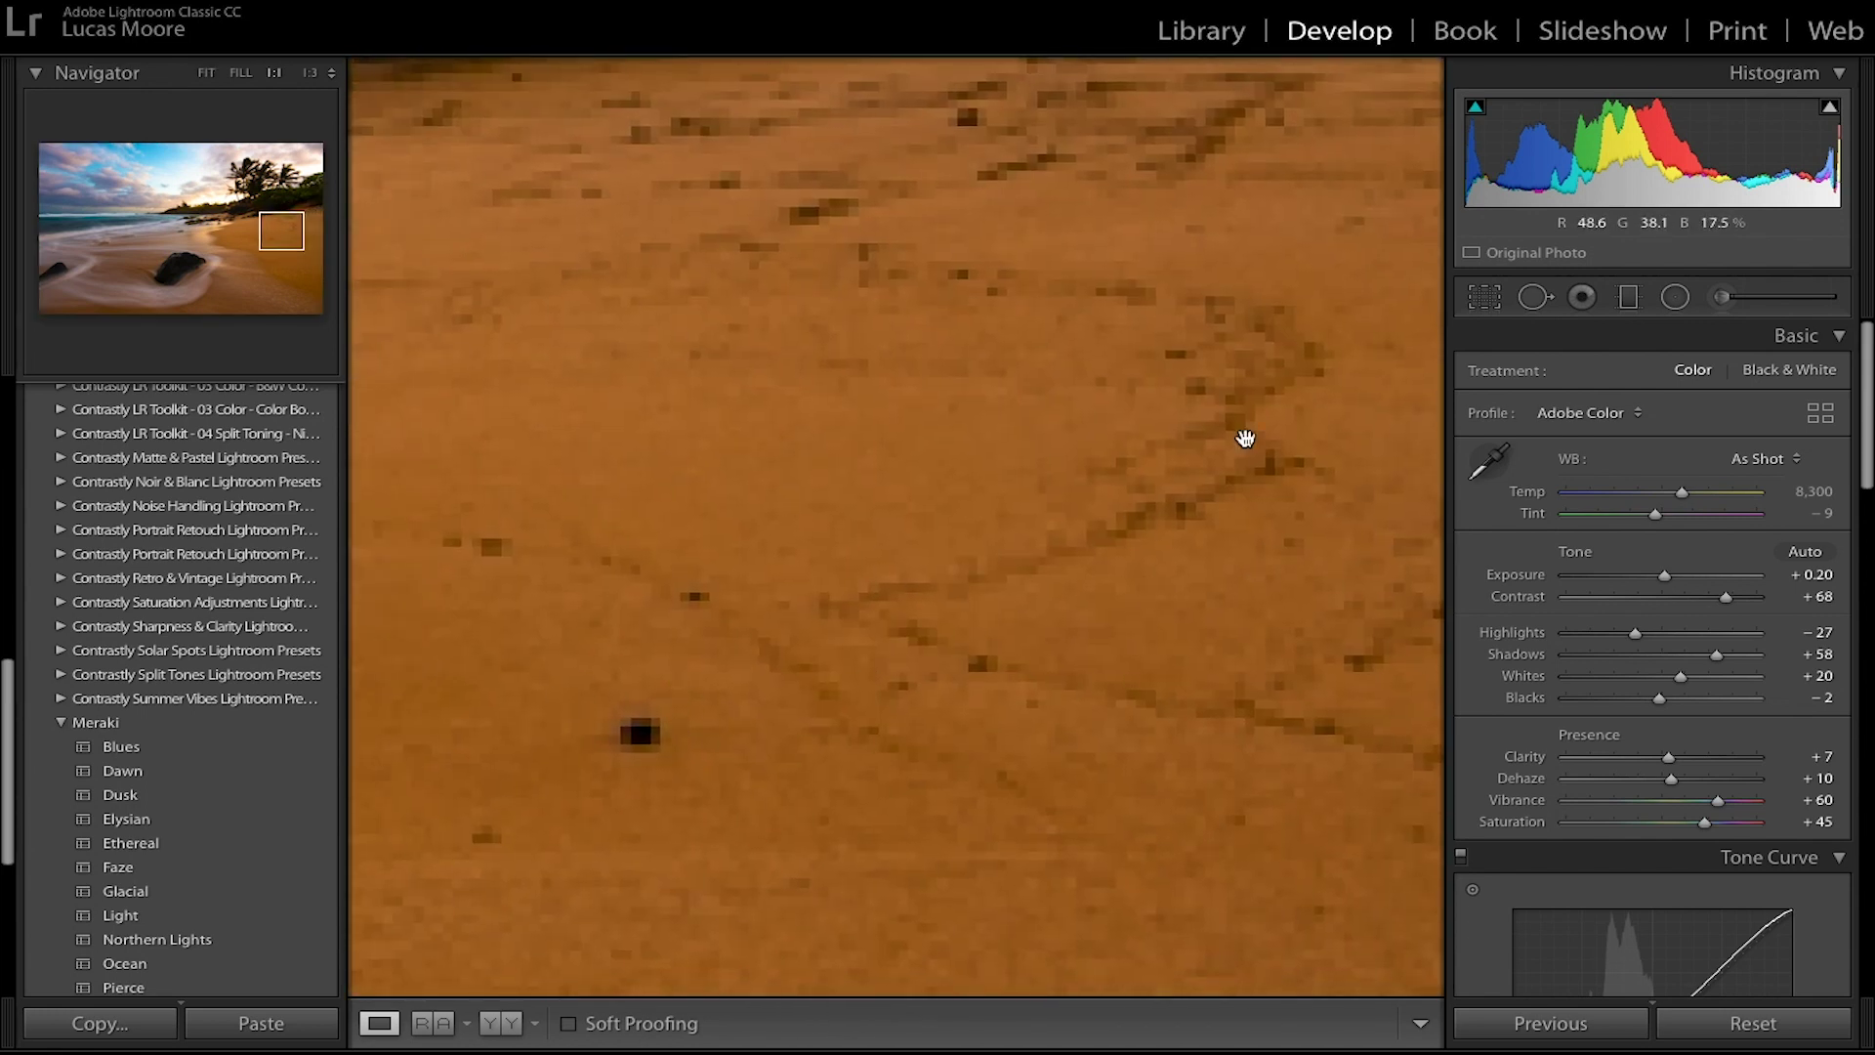
Step: Heal two dark pebbles on the sand, sampling from nearby clean sand
{"action": "left_click", "coordinate": [1549, 295]}
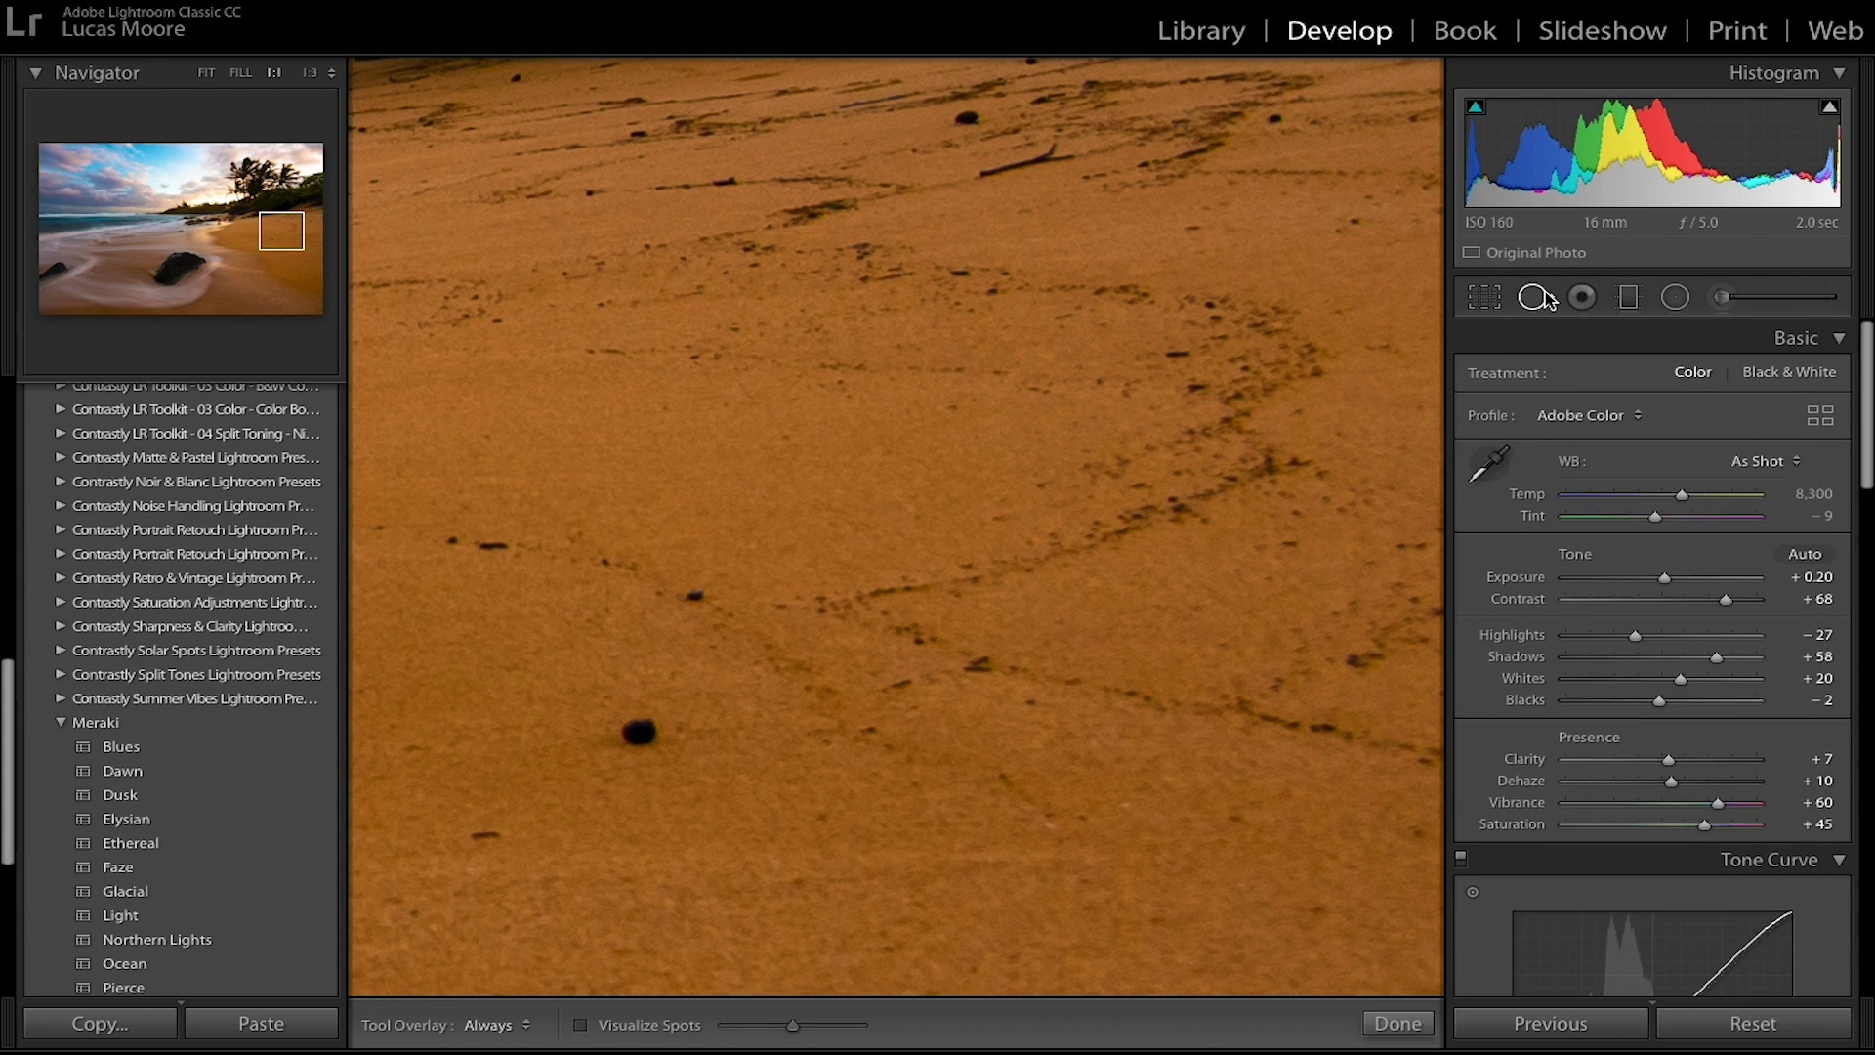
{"action": "left_click", "coordinate": [651, 725]}
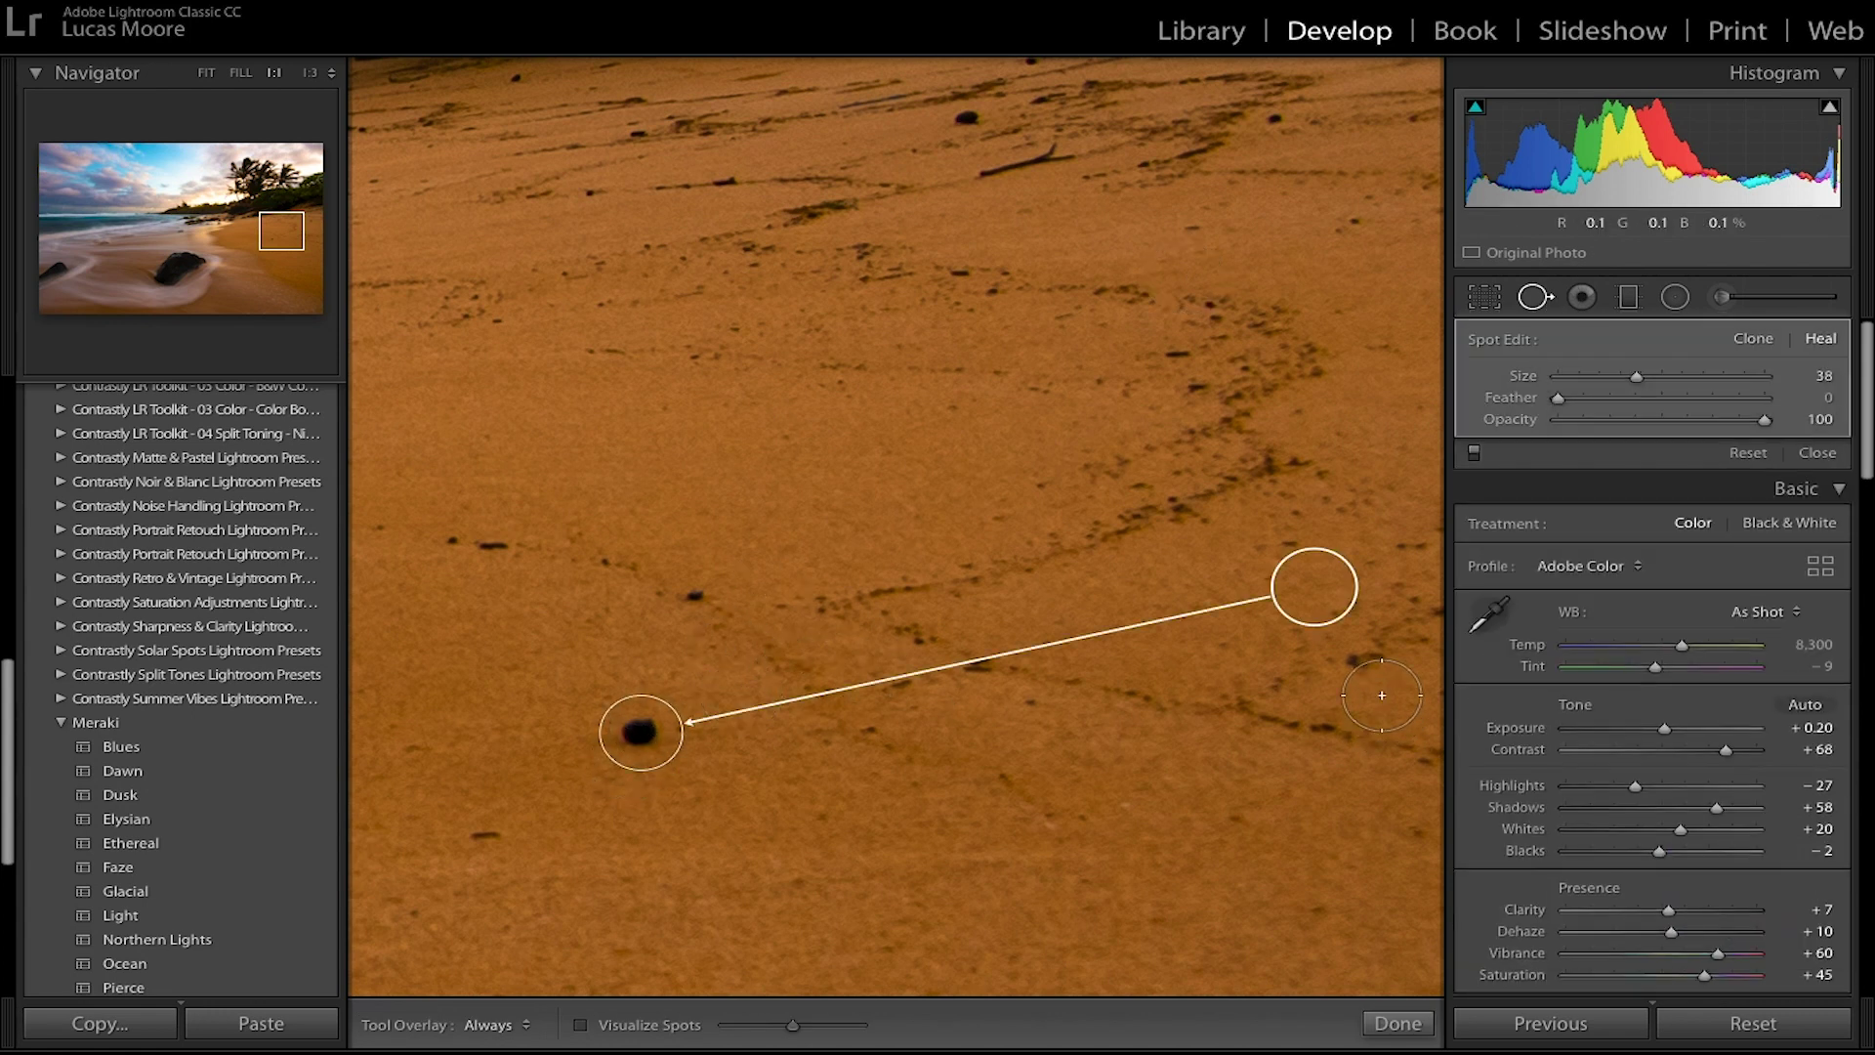
{"action": "left_click_drag", "start_coordinate": [1306, 579], "coordinate": [503, 744]}
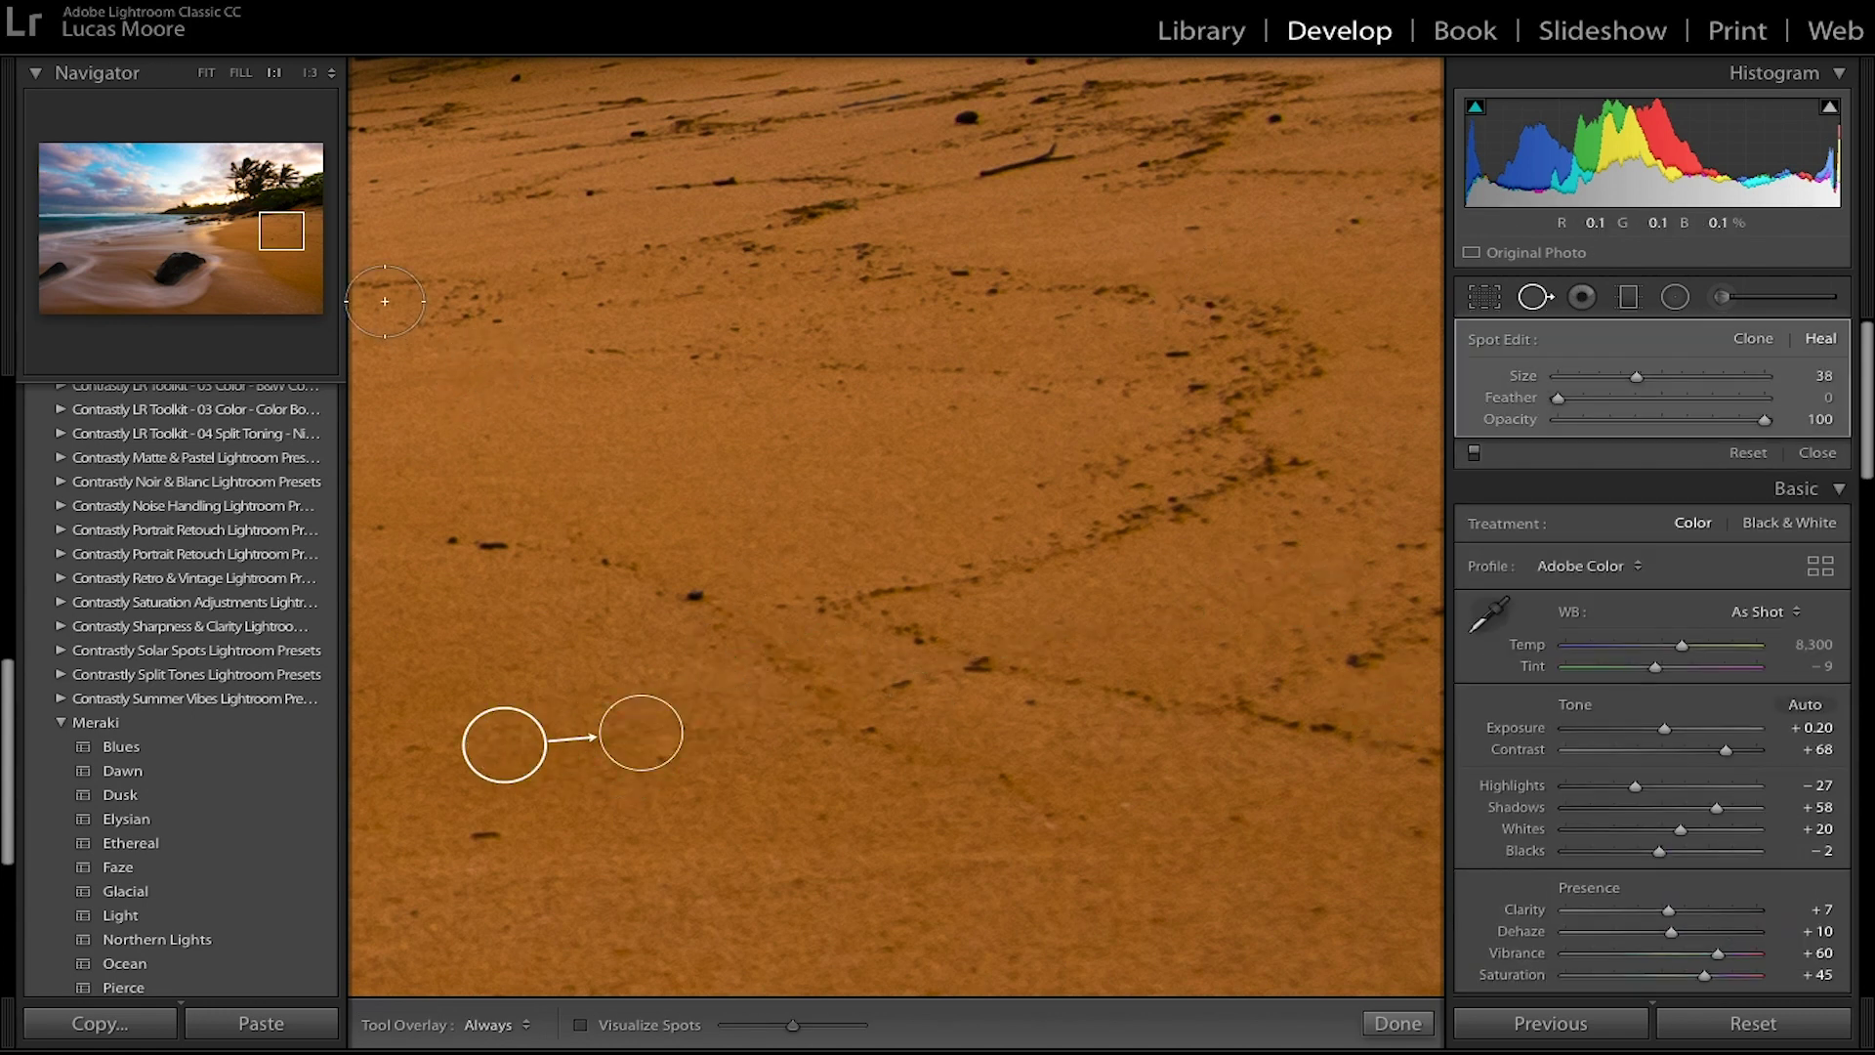
{"action": "left_click_drag", "start_coordinate": [293, 228], "coordinate": [300, 228]}
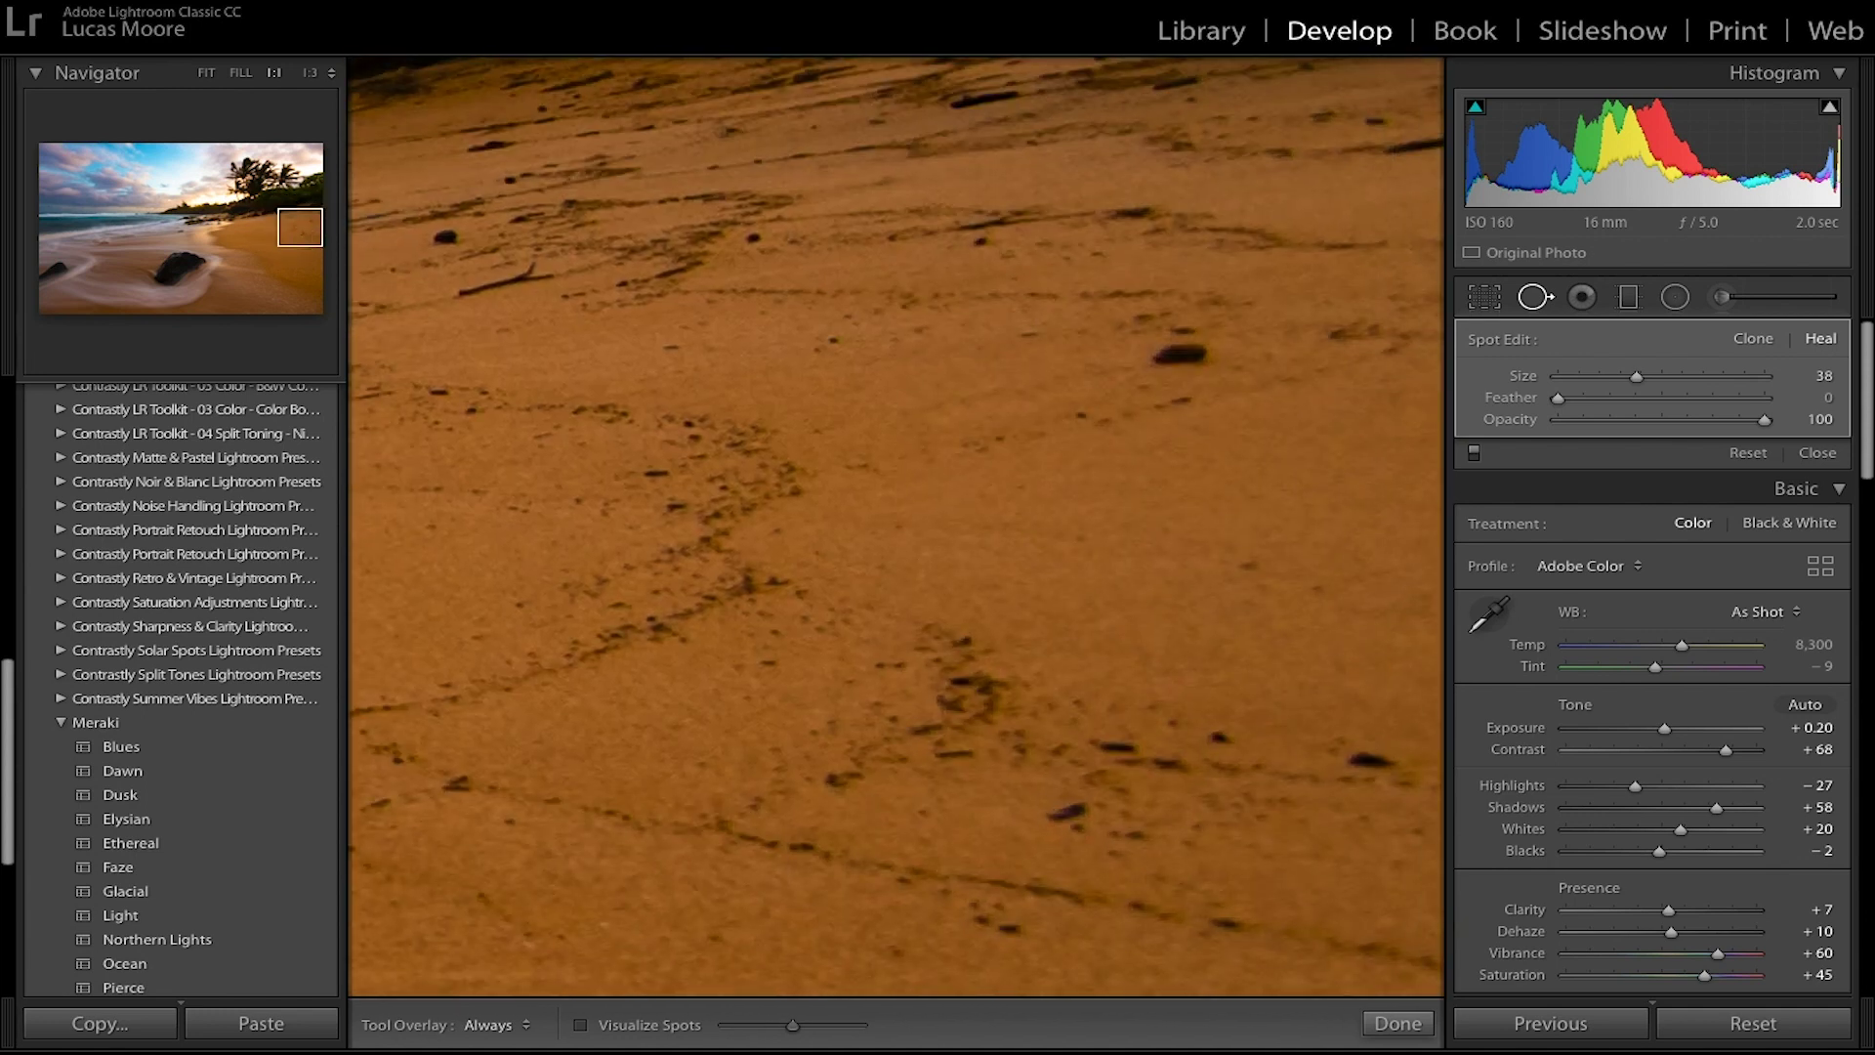
{"action": "left_click", "coordinate": [1197, 360]}
{"action": "left_click_drag", "start_coordinate": [1055, 351], "coordinate": [1045, 382]}
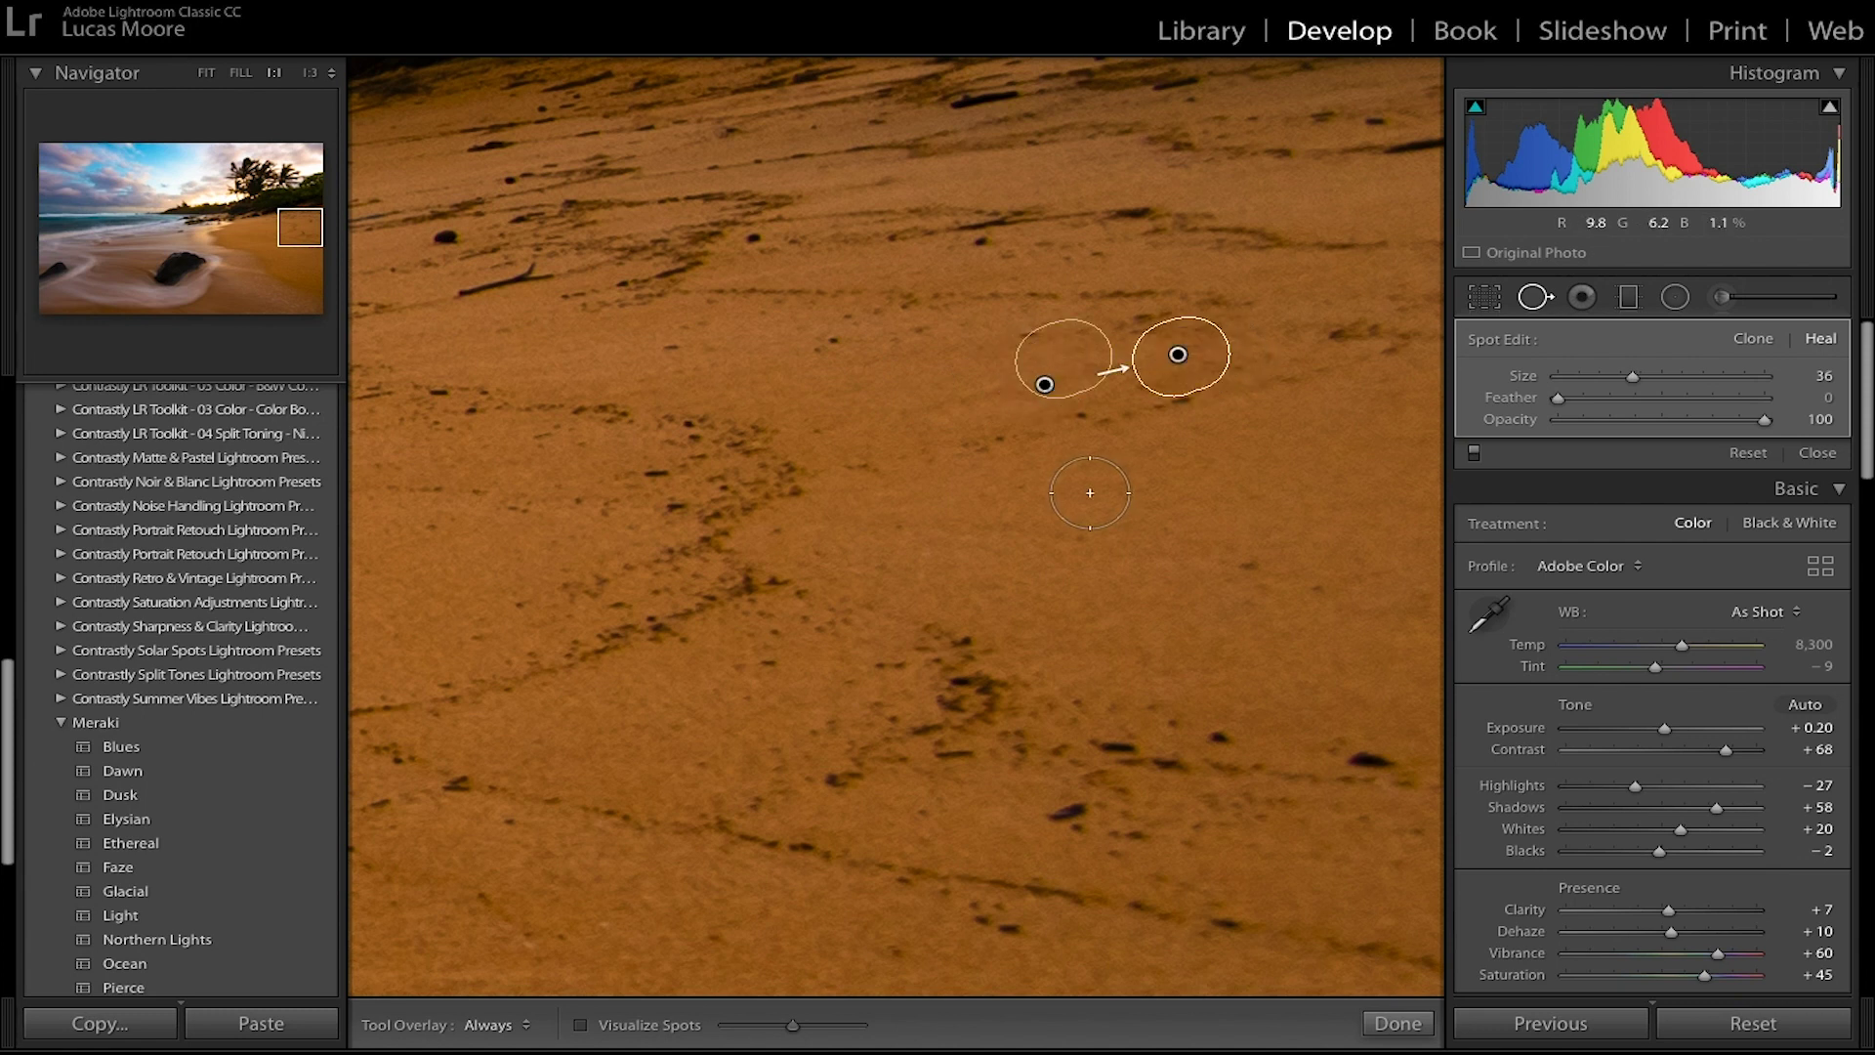
{"action": "left_click", "coordinate": [1411, 1031]}
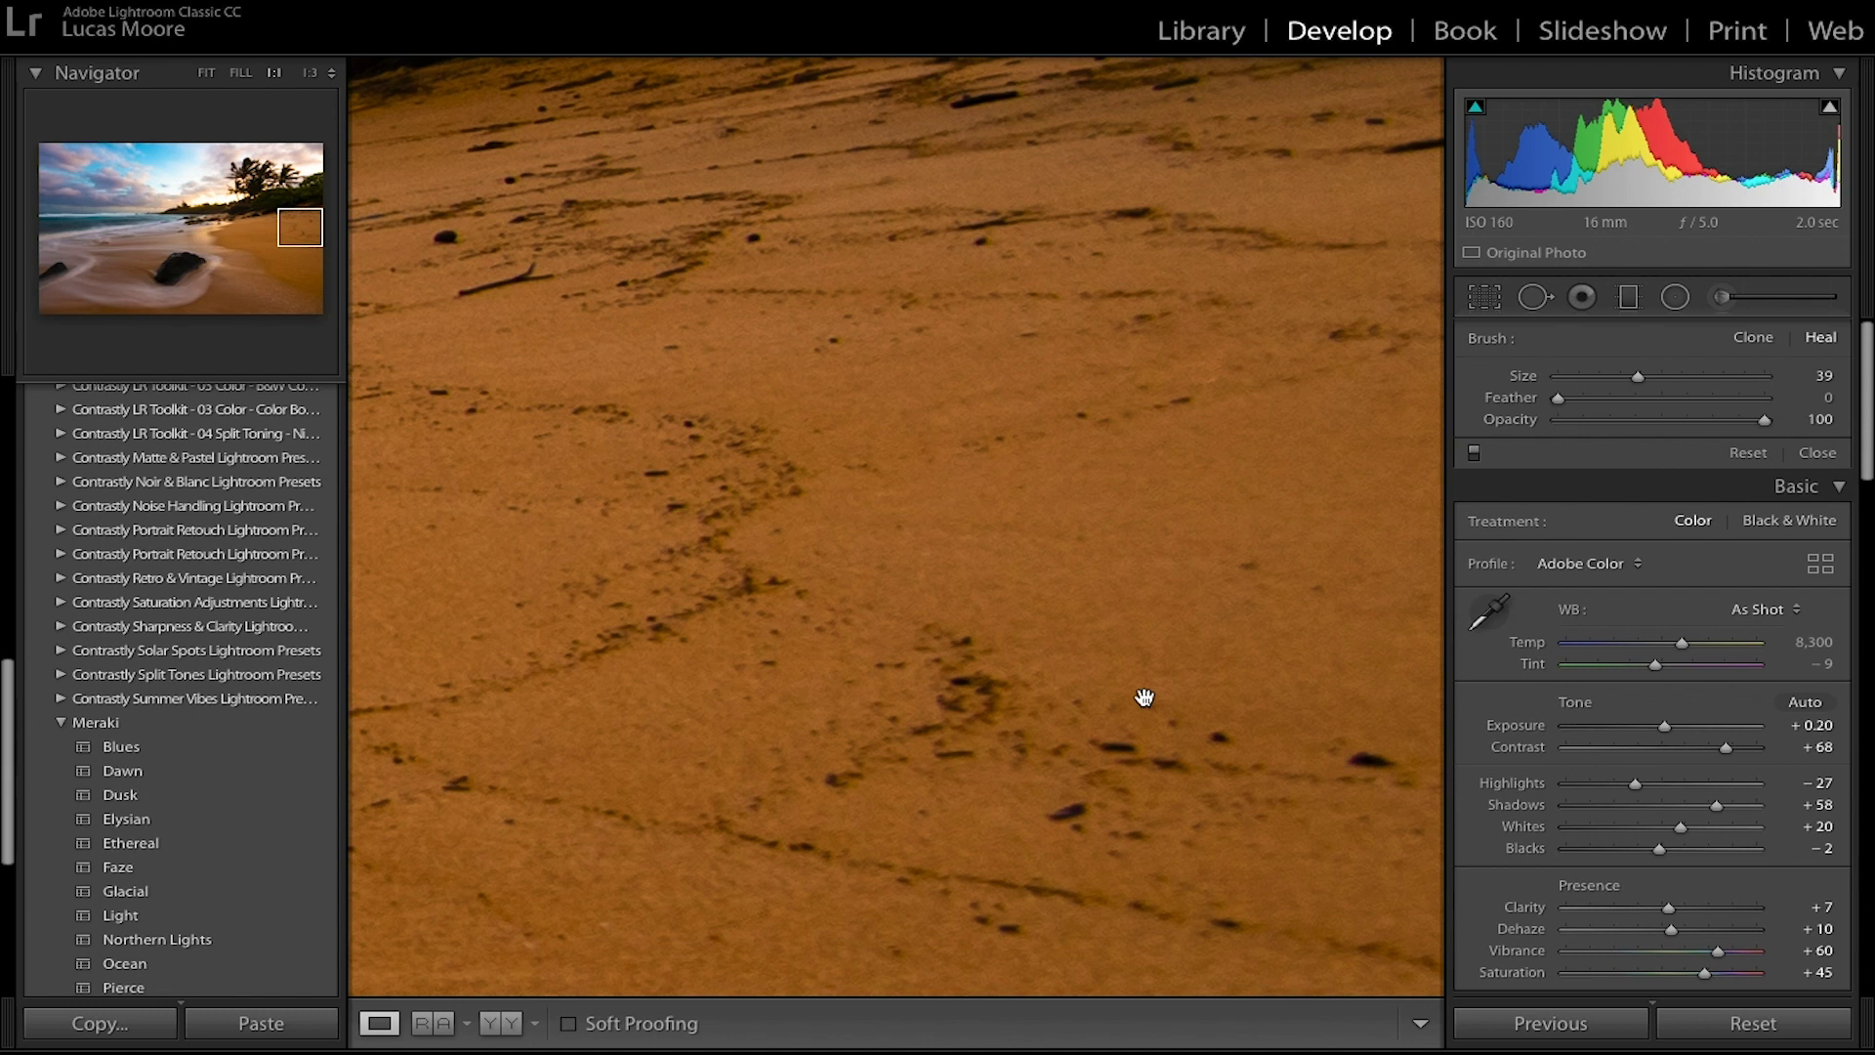
{"action": "left_click", "coordinate": [1143, 699]}
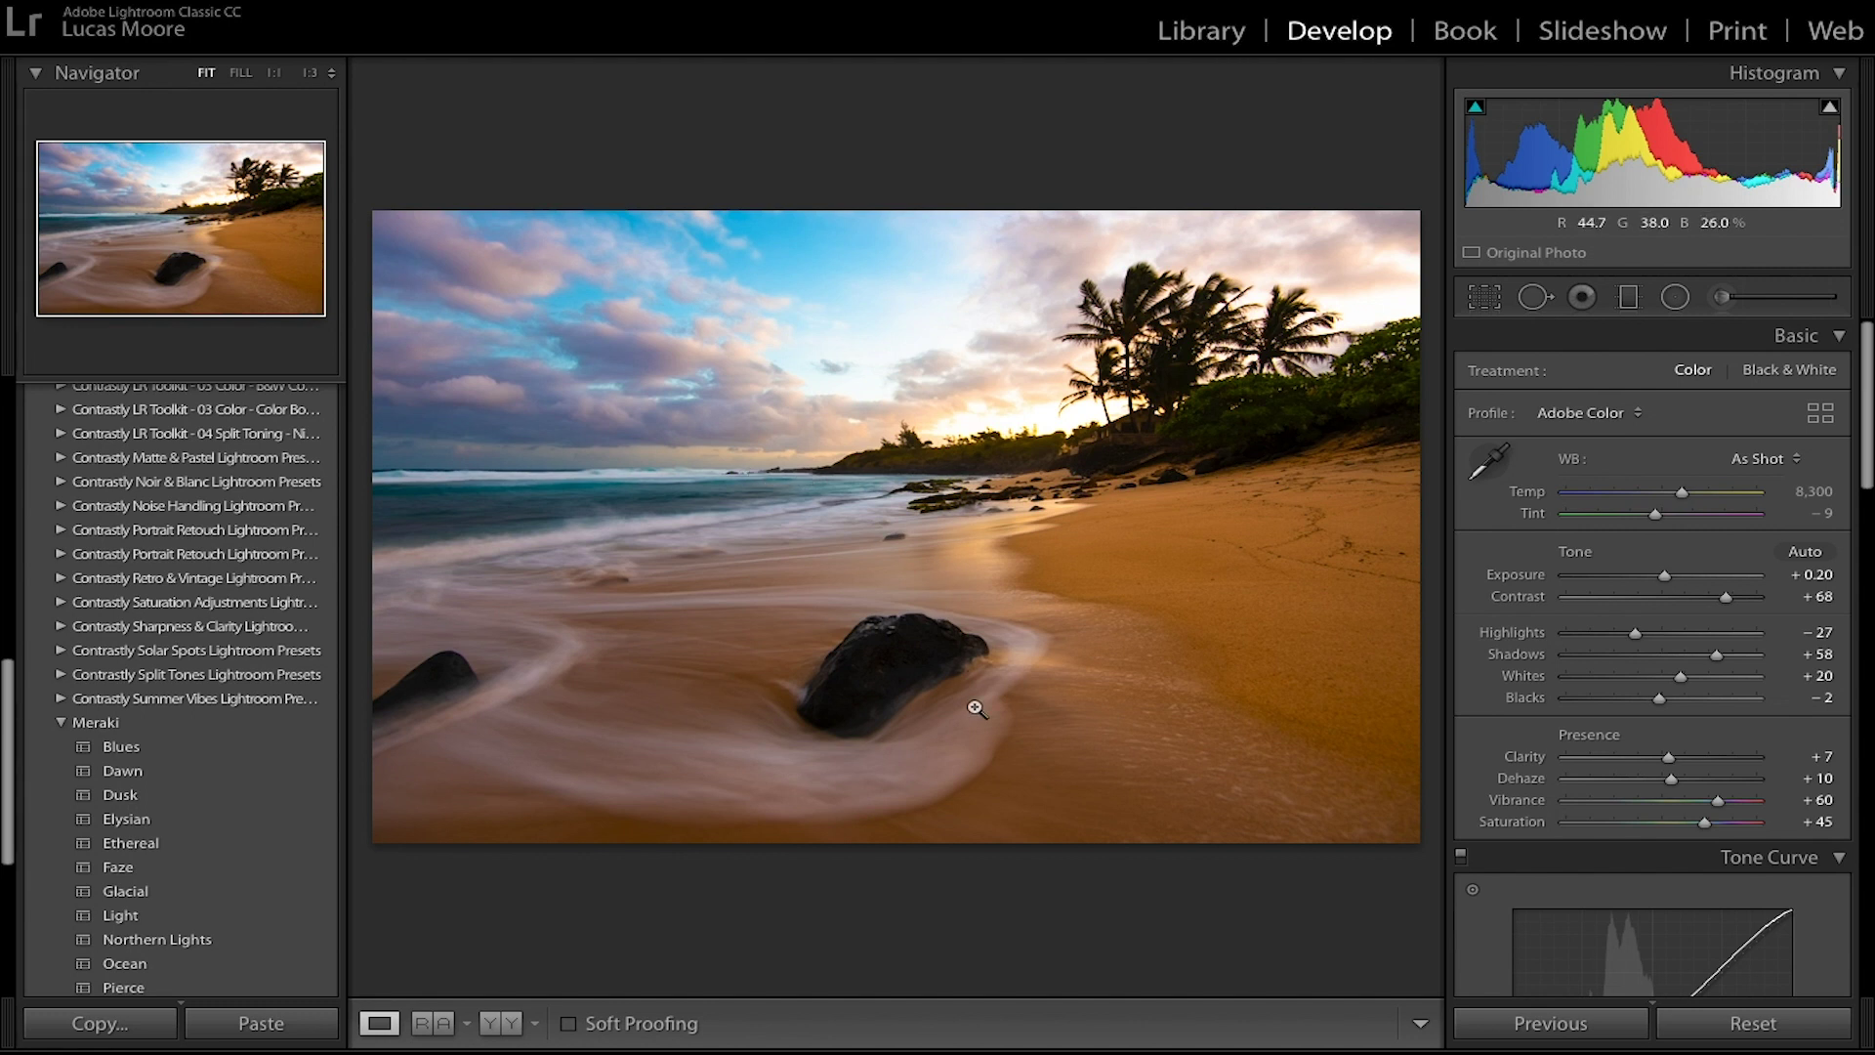
Step: Review the edits in the before/after view and up close on the horizon, then pick the Graduated Filter
{"action": "left_click", "coordinate": [501, 1023]}
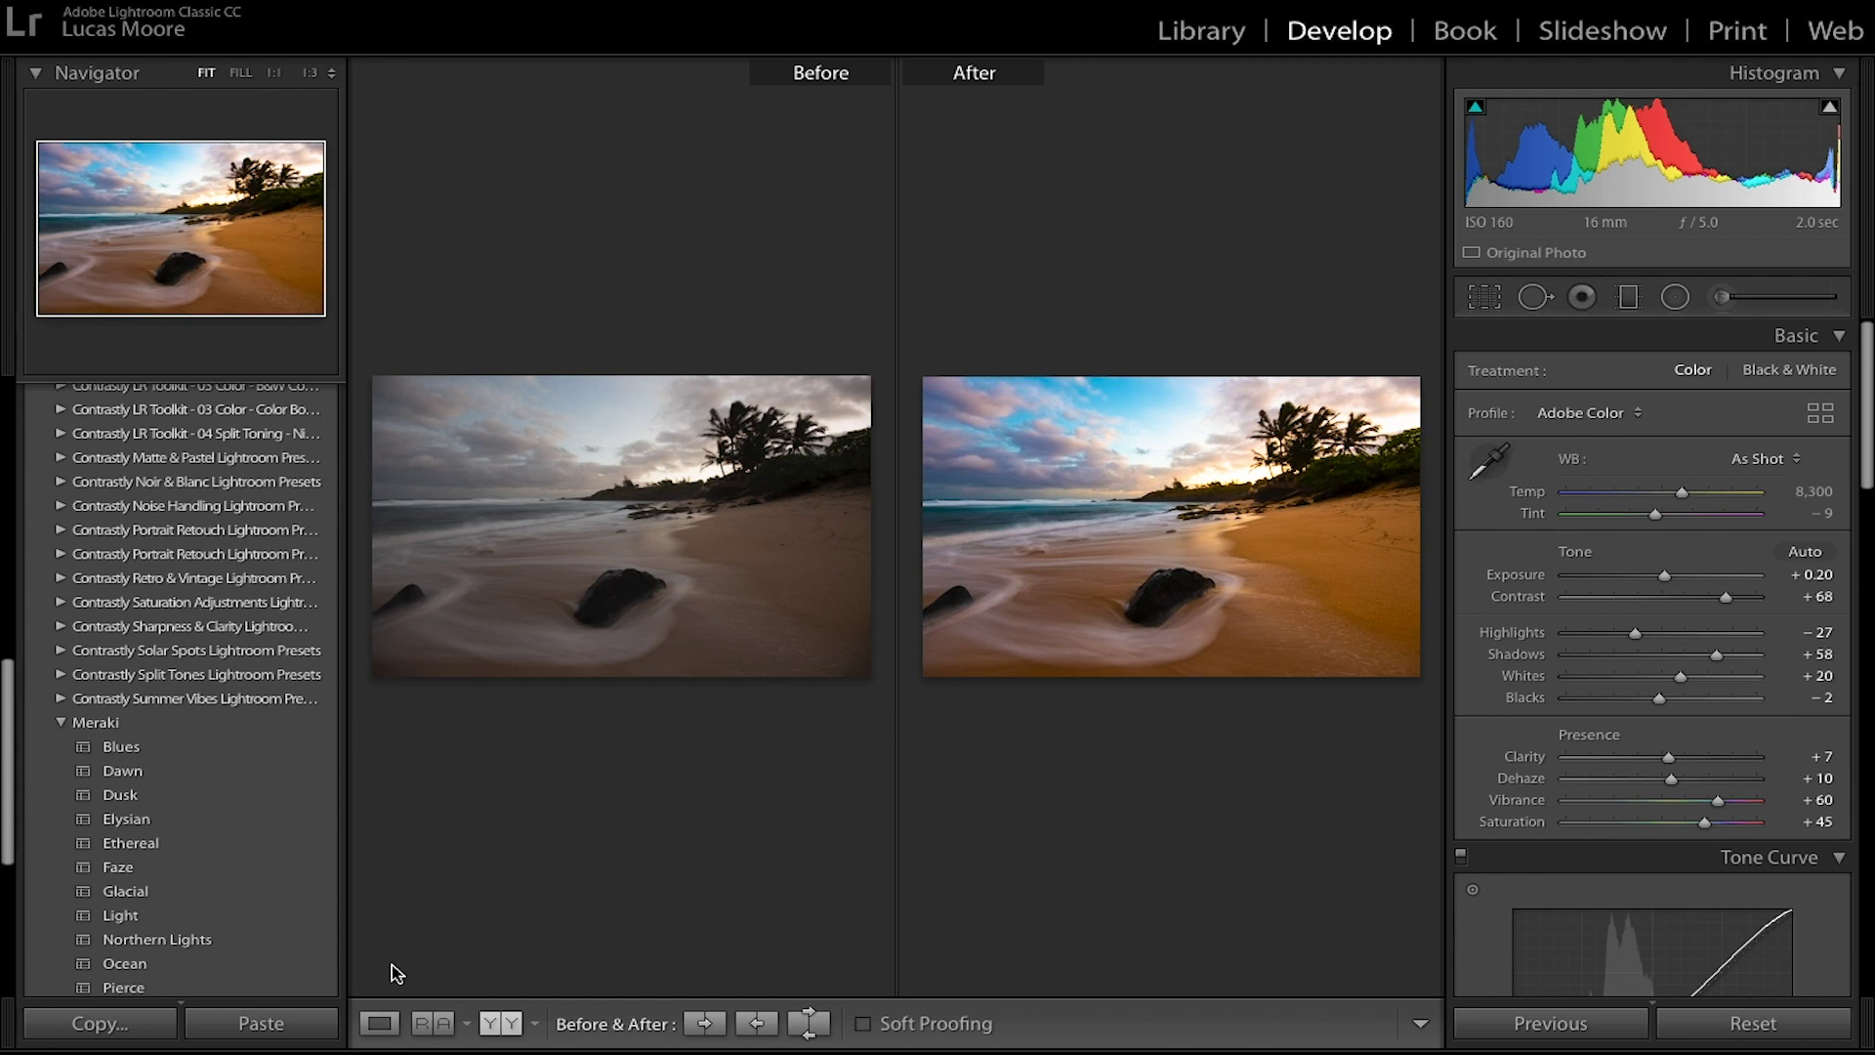
{"action": "left_click", "coordinate": [381, 1023]}
{"action": "key", "text": "y"}
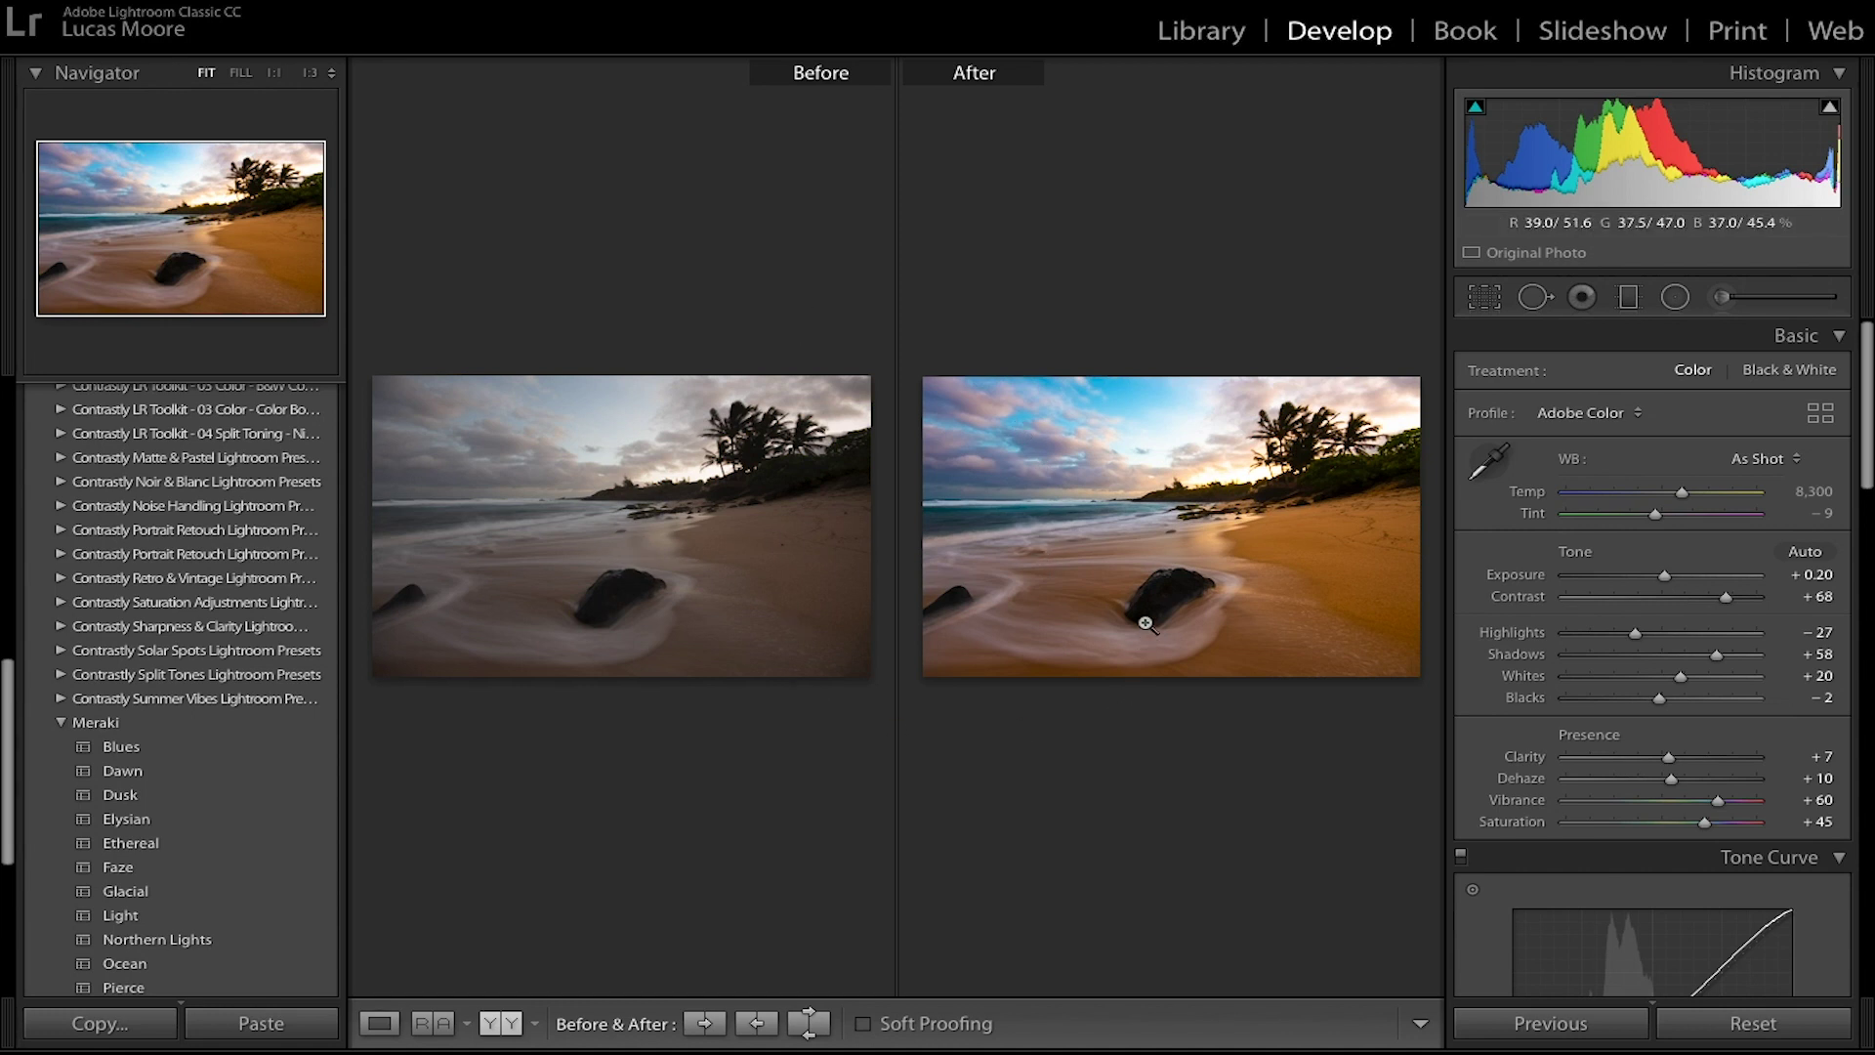
{"action": "left_click", "coordinate": [380, 1022]}
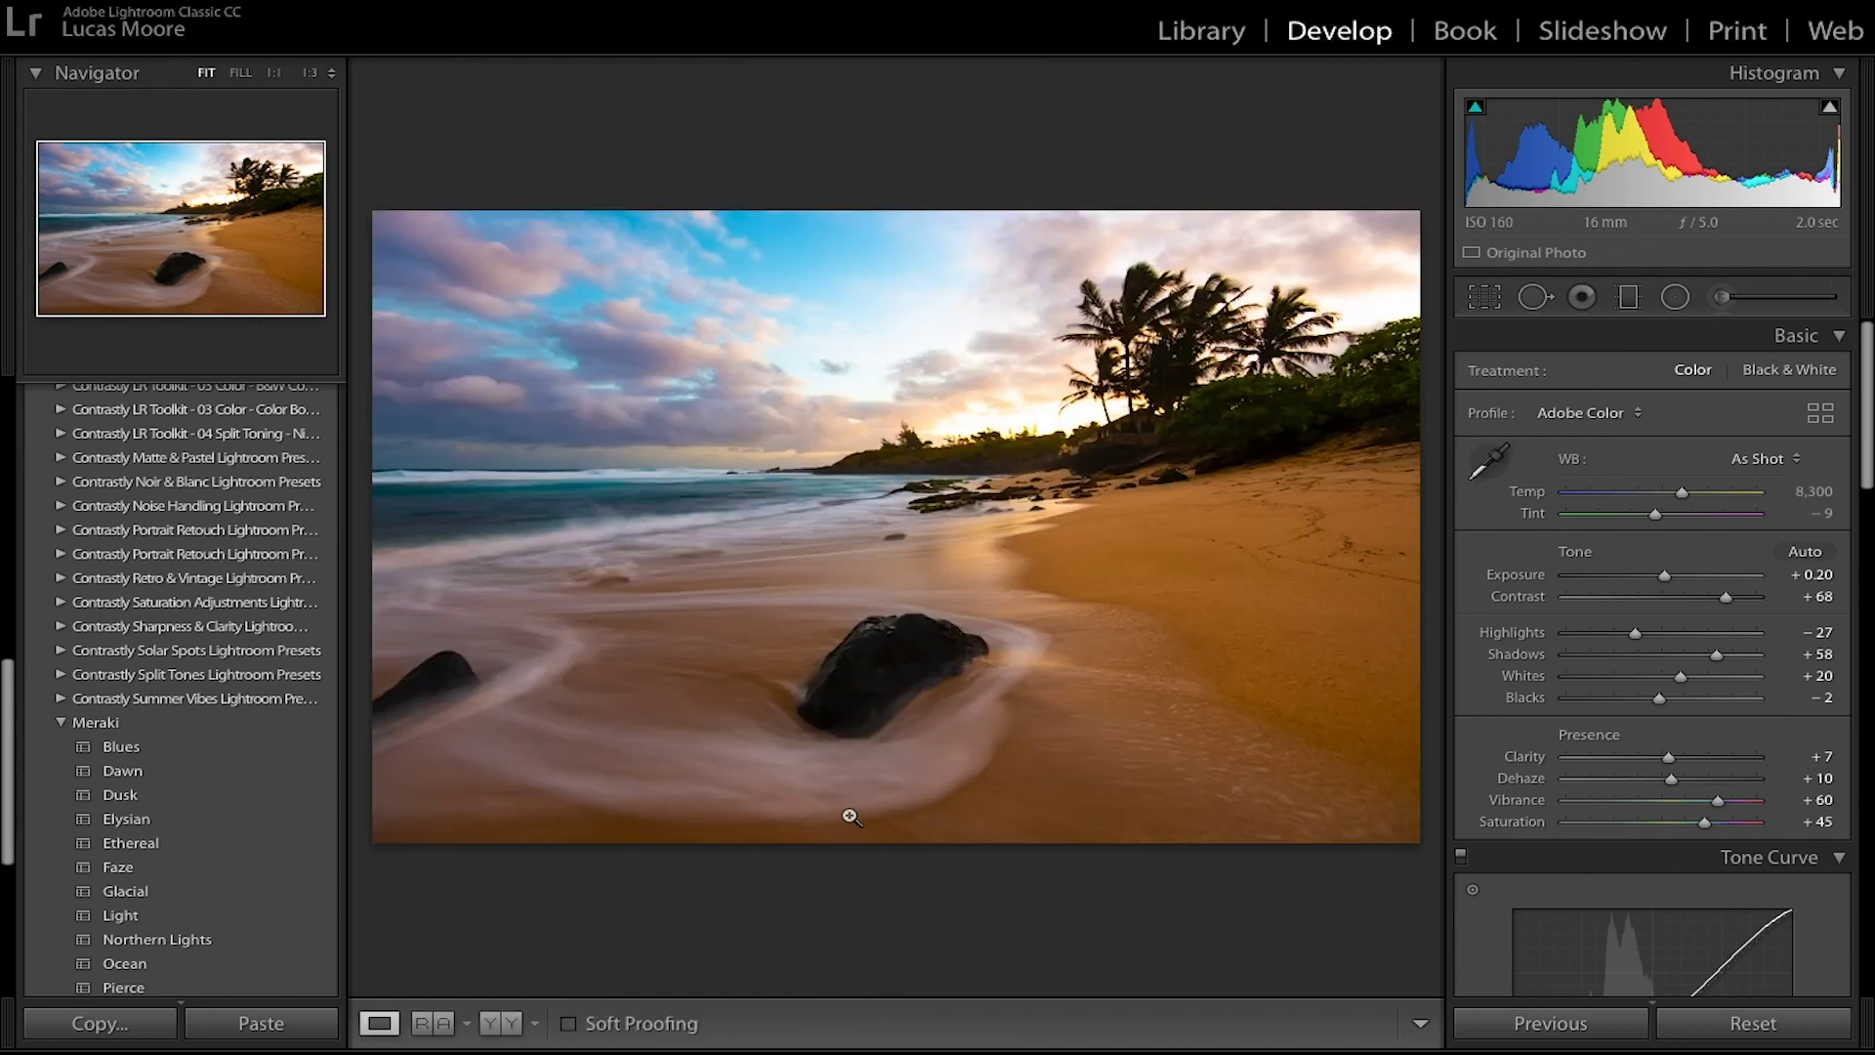
{"action": "left_click", "coordinate": [922, 463]}
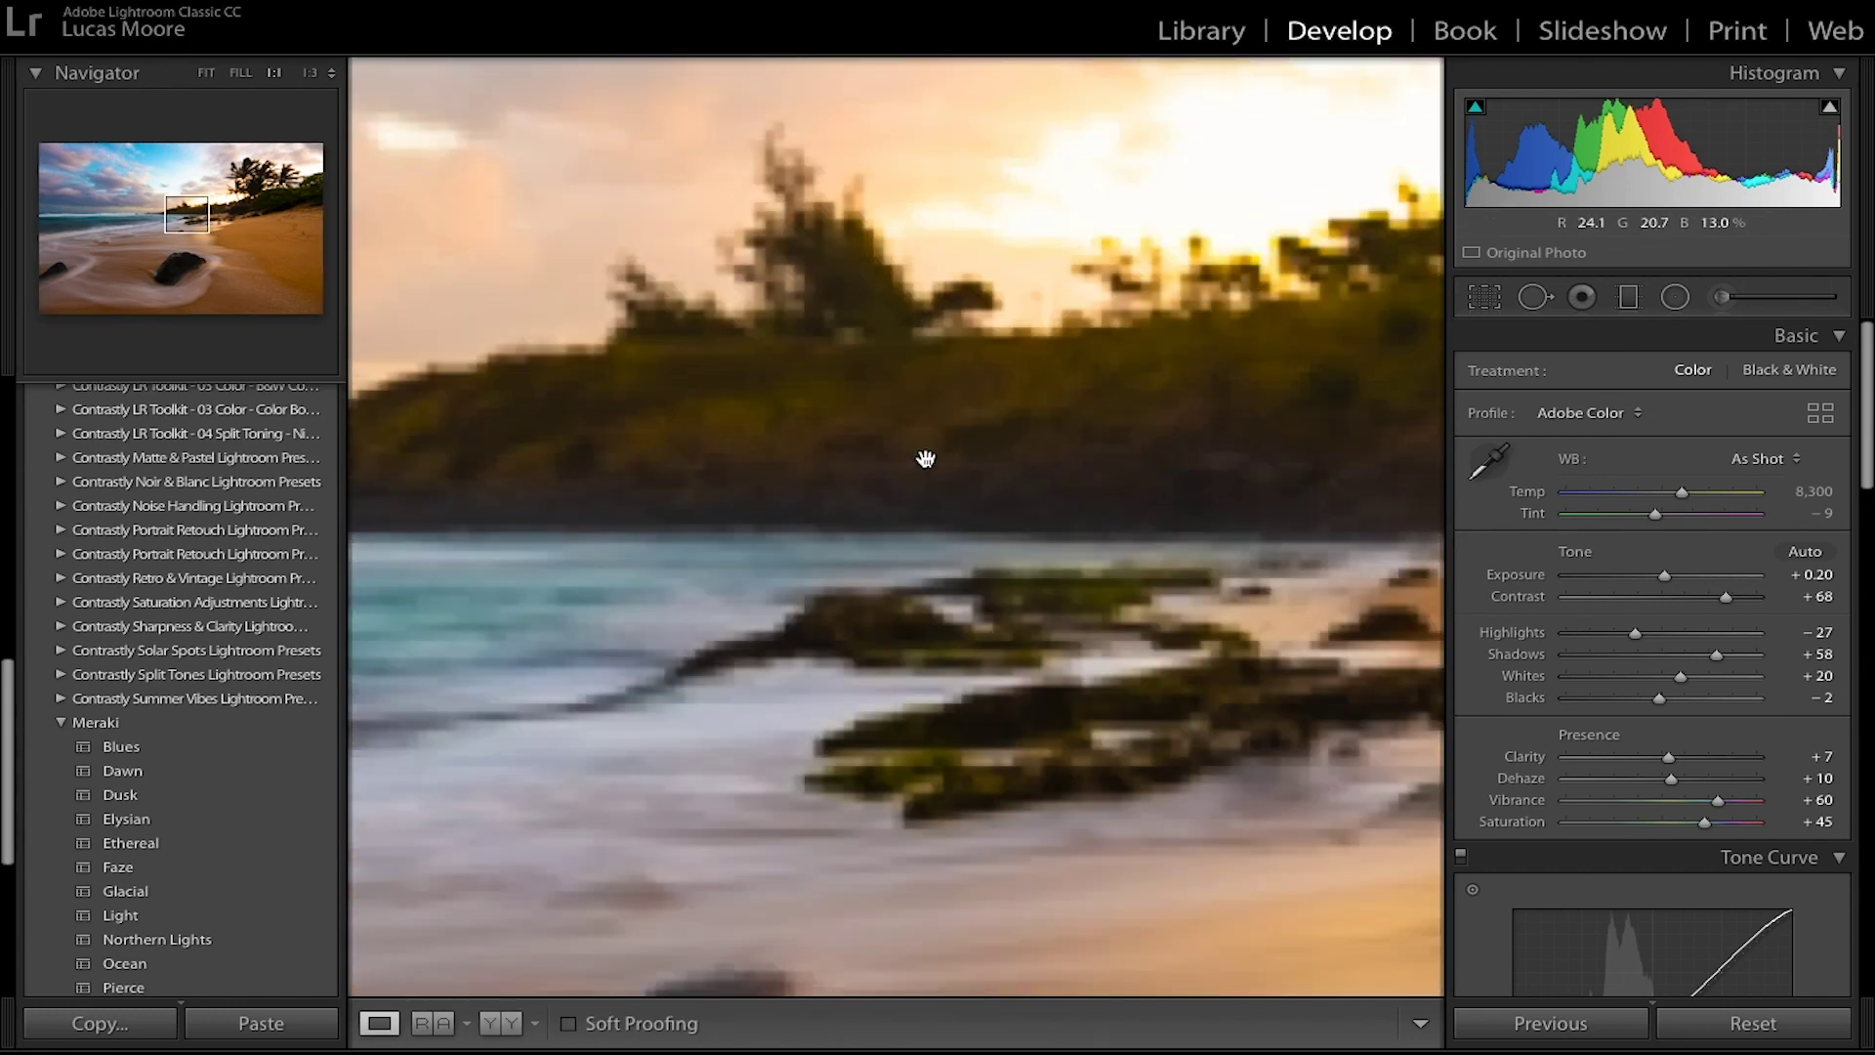
{"action": "left_click", "coordinate": [926, 459]}
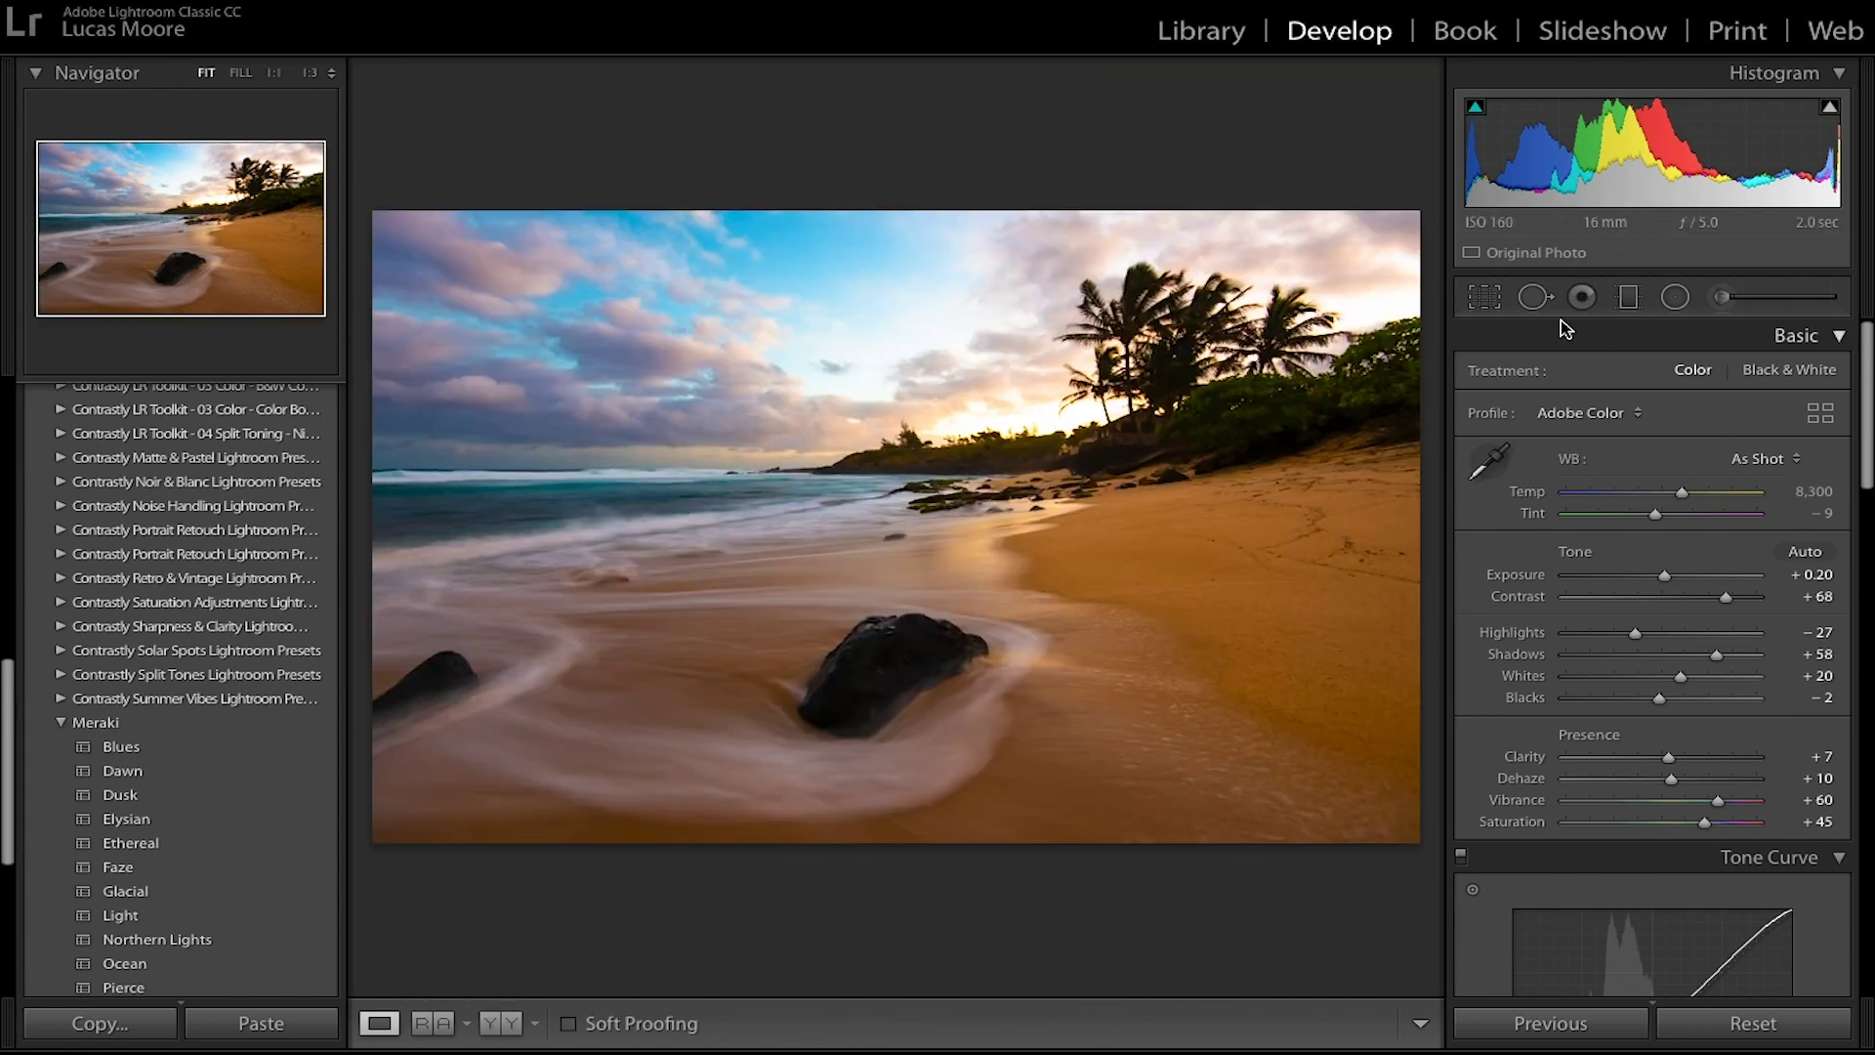
{"action": "left_click", "coordinate": [1630, 299]}
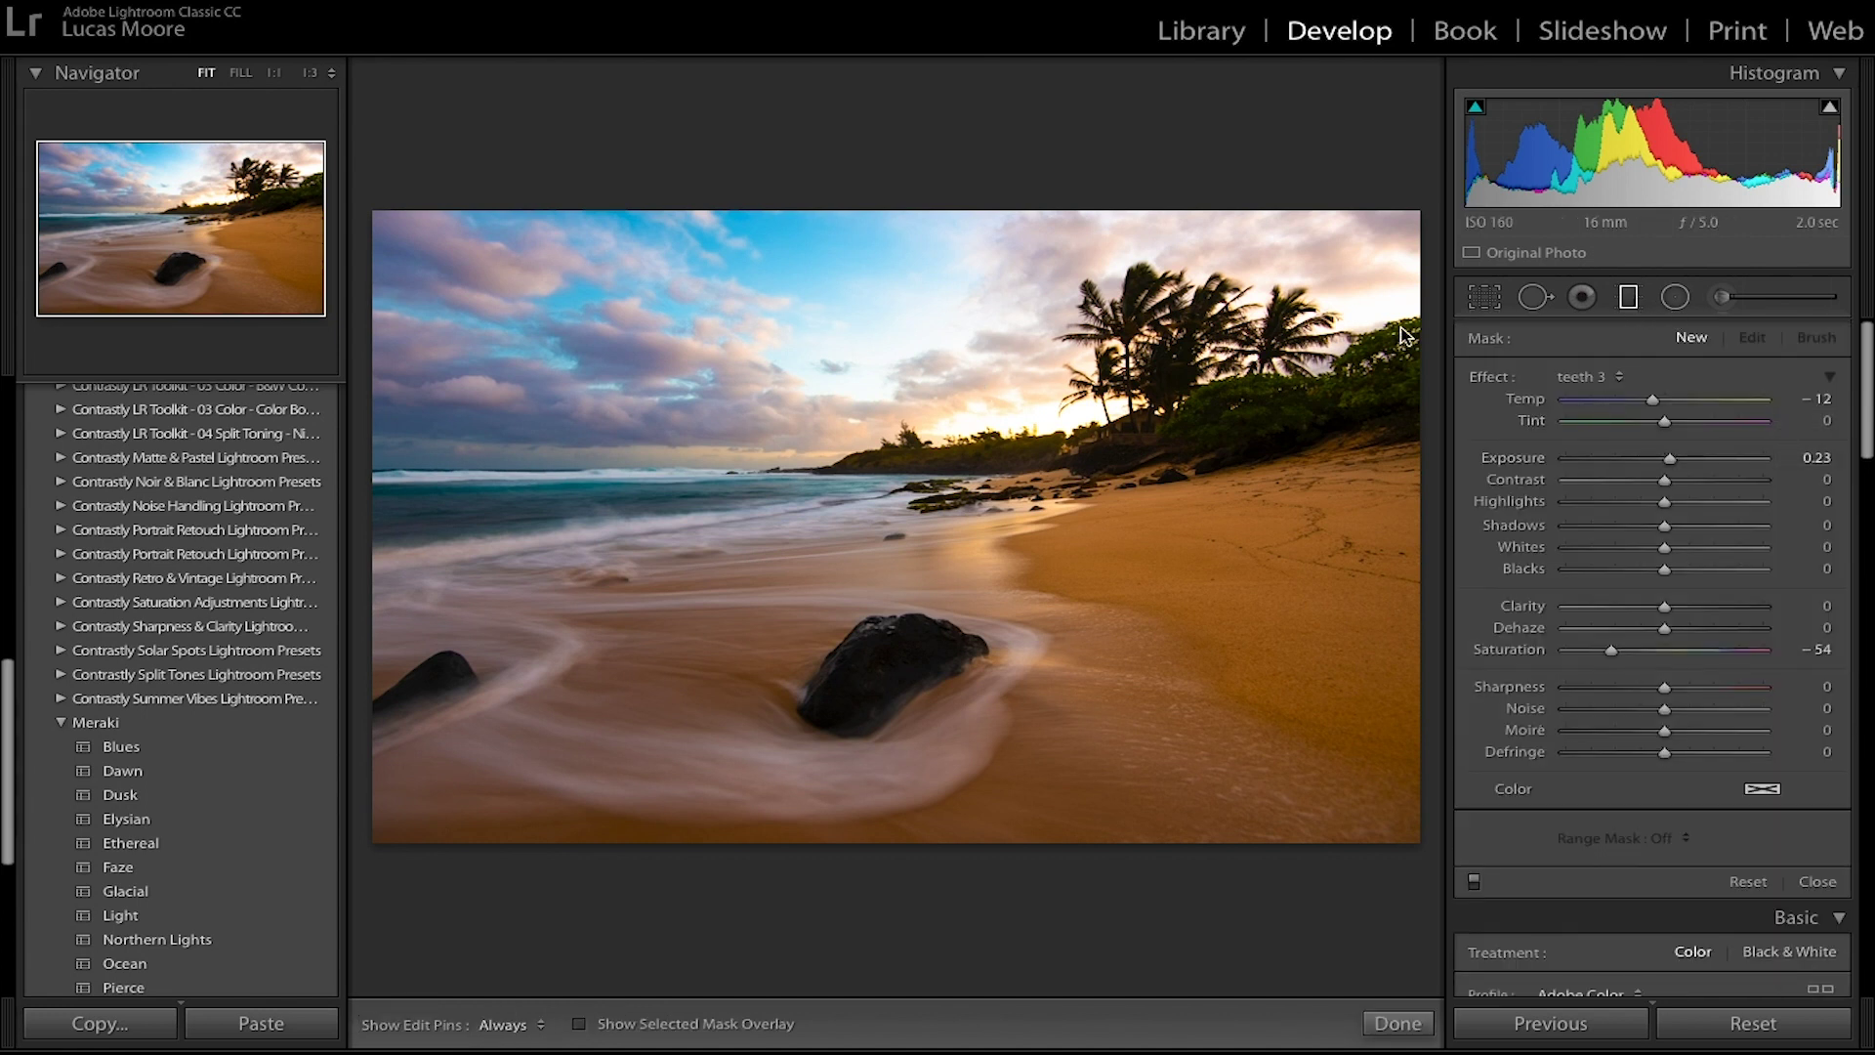
Step: Lay a graduated filter across the horizon and reset its Temp, Exposure and Saturation to zero
{"action": "left_click_drag", "start_coordinate": [846, 437], "coordinate": [816, 469]}
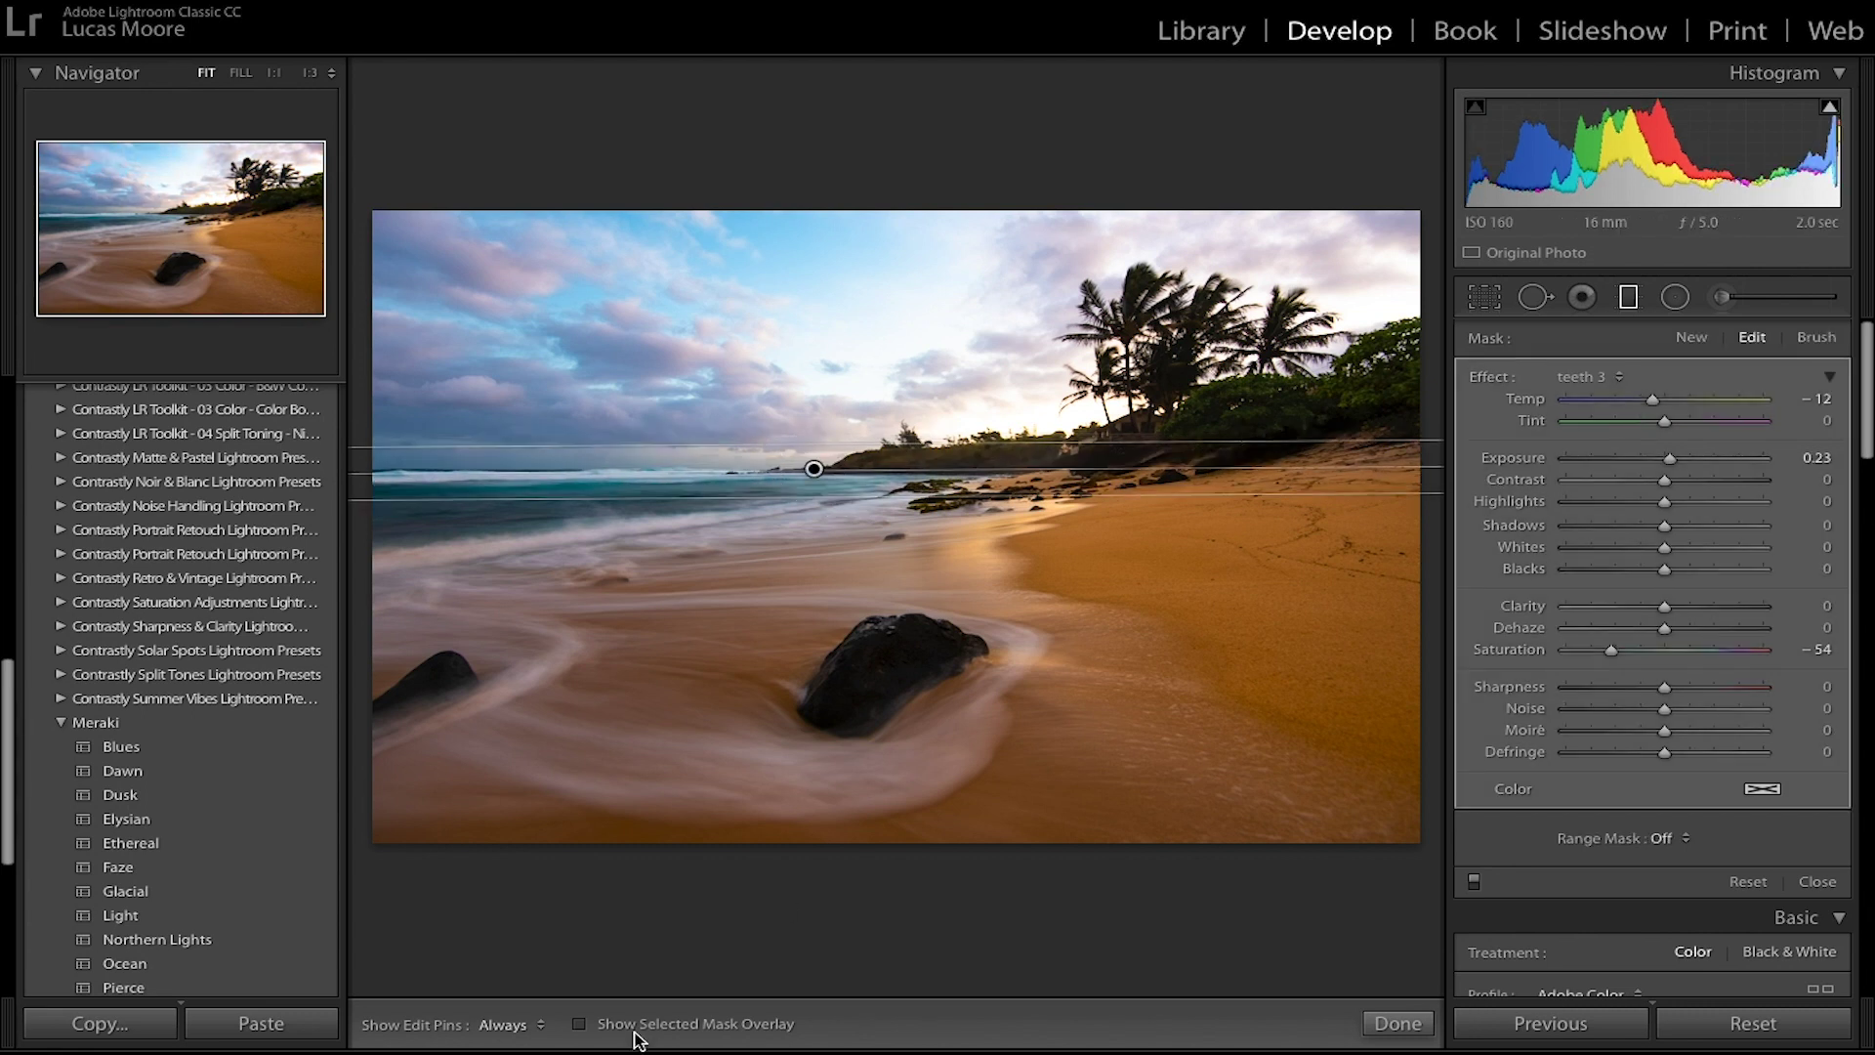
{"action": "left_click", "coordinate": [598, 1025]}
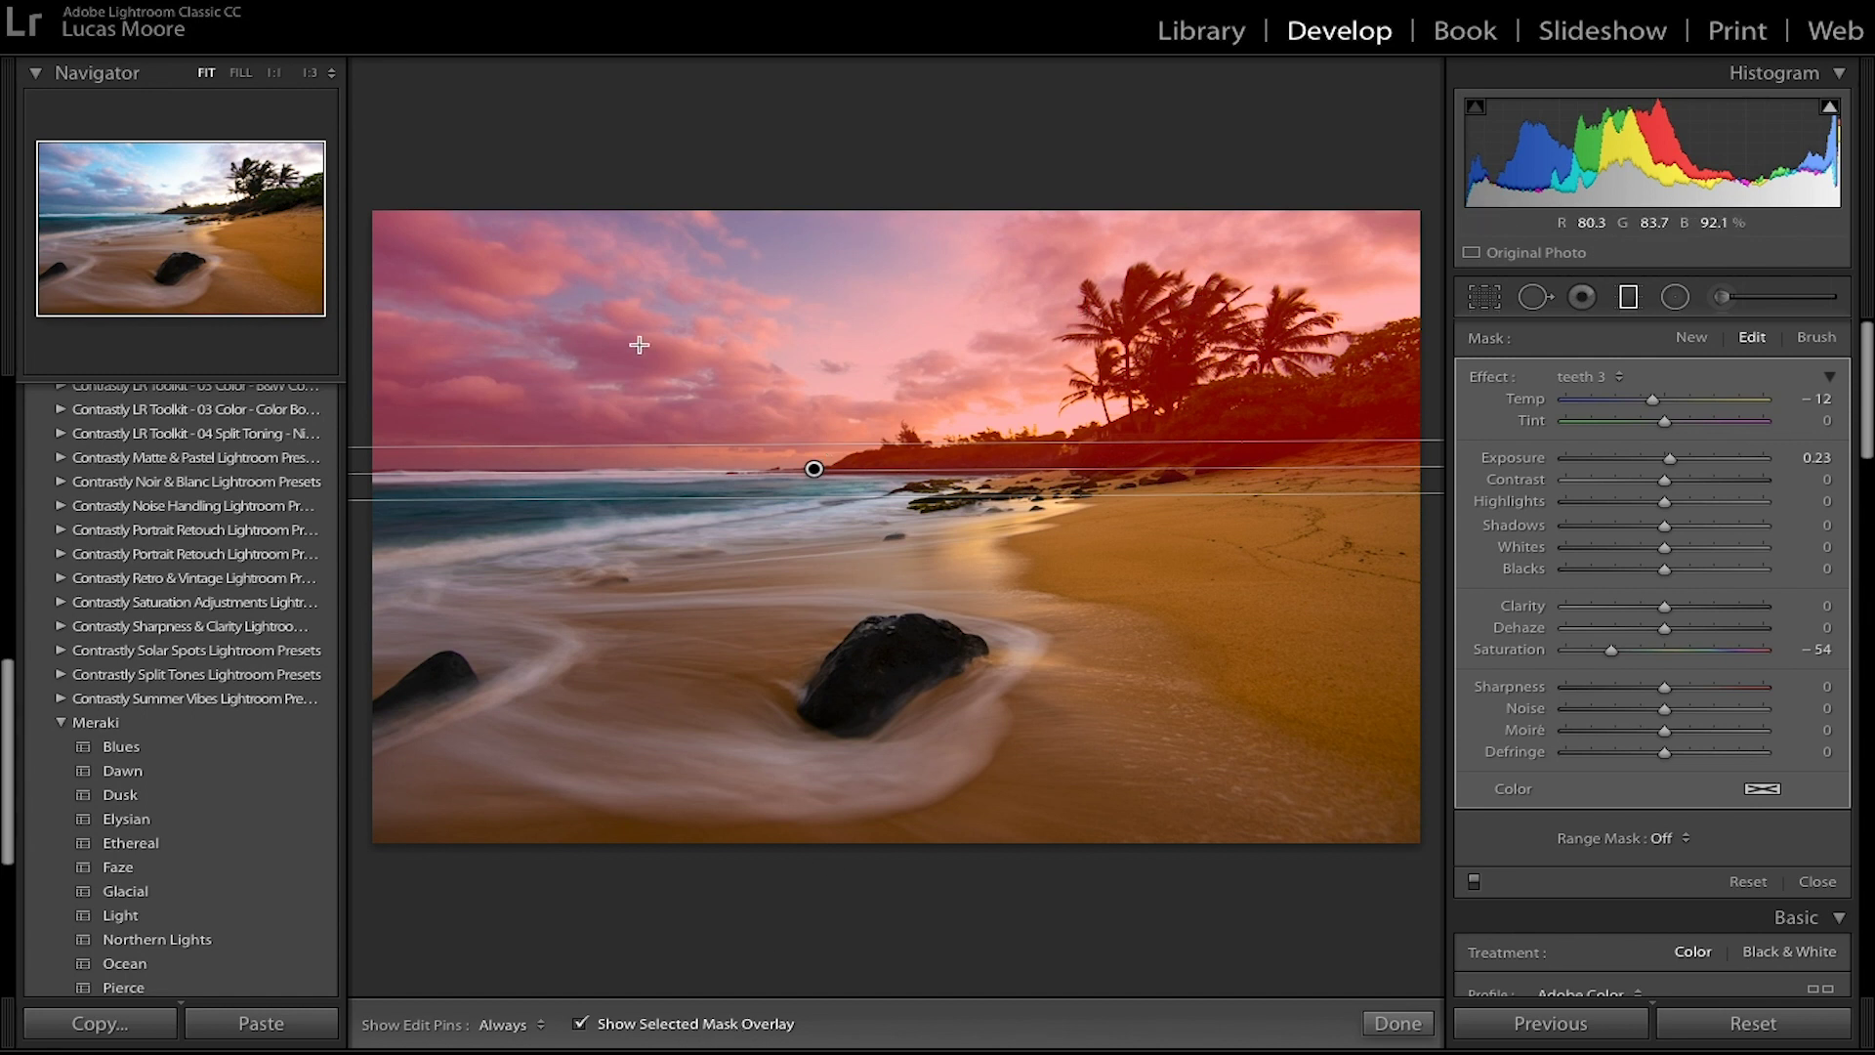
{"action": "left_click", "coordinate": [731, 1031]}
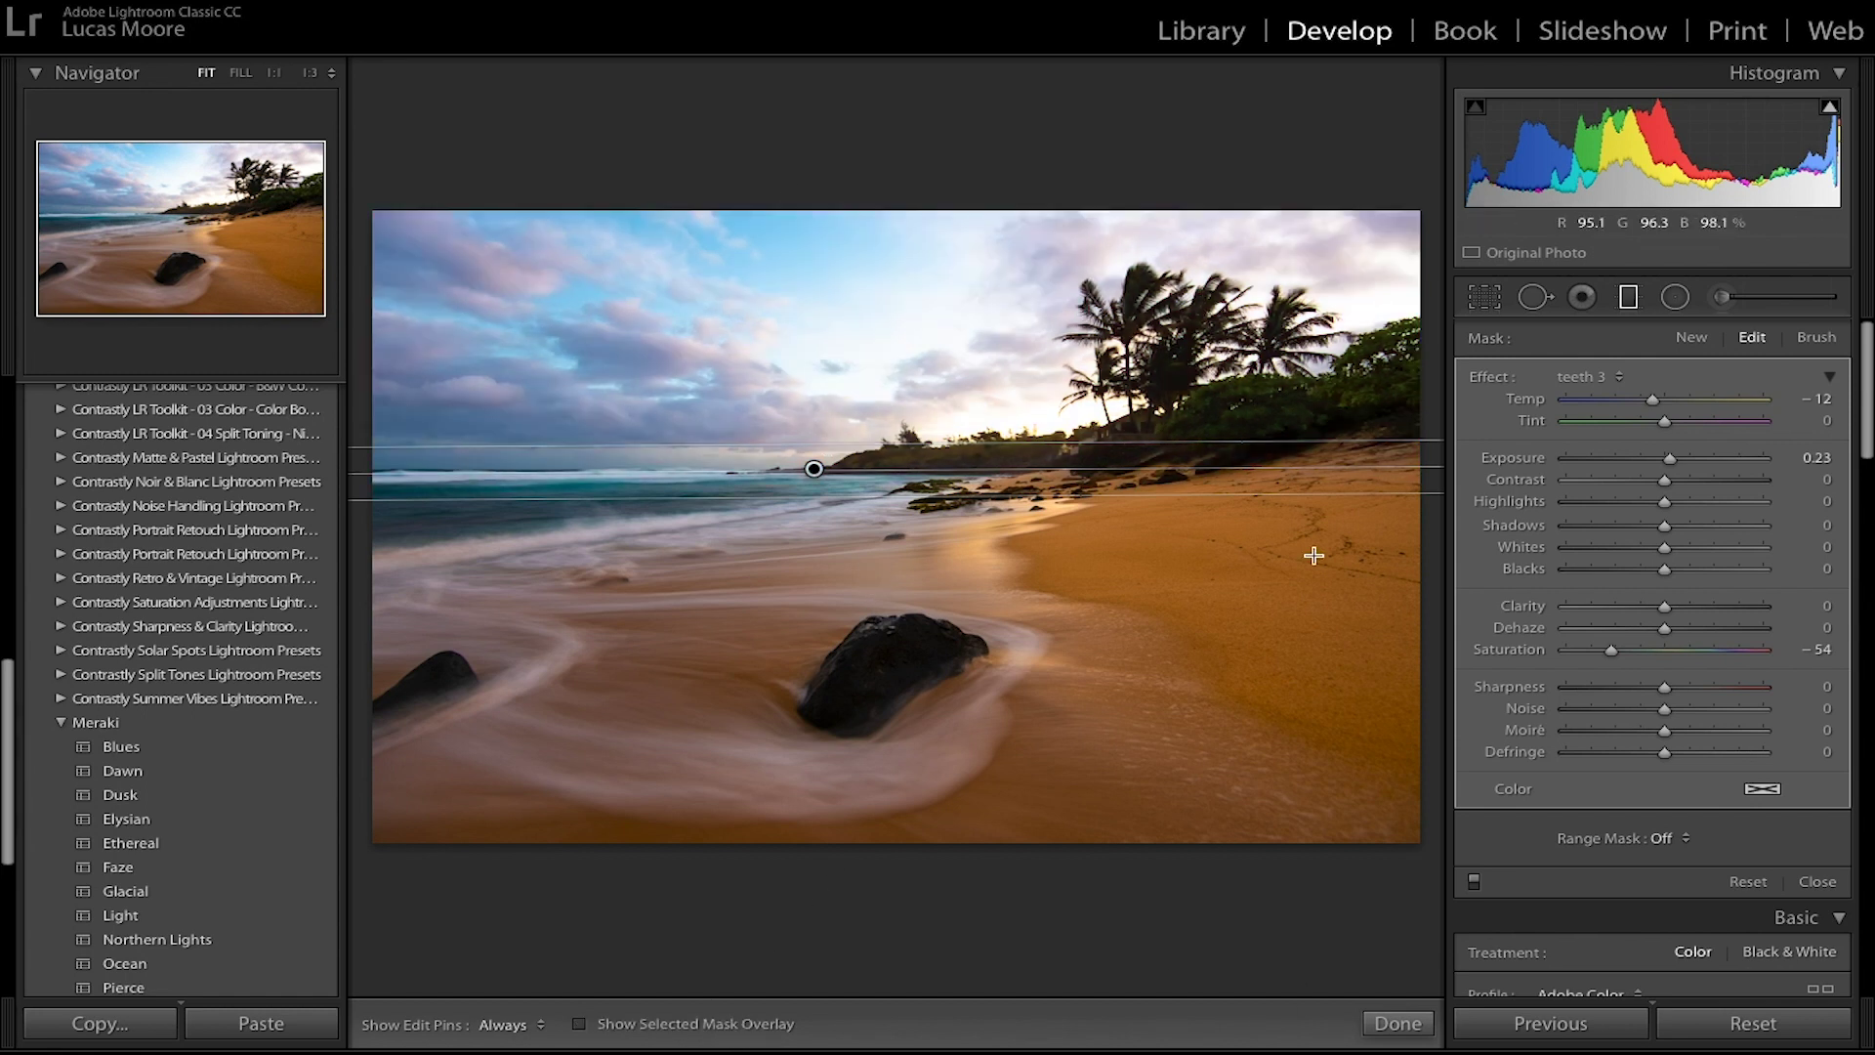
{"action": "double_click", "coordinate": [1652, 400]}
{"action": "double_click", "coordinate": [1670, 459]}
{"action": "double_click", "coordinate": [1611, 649]}
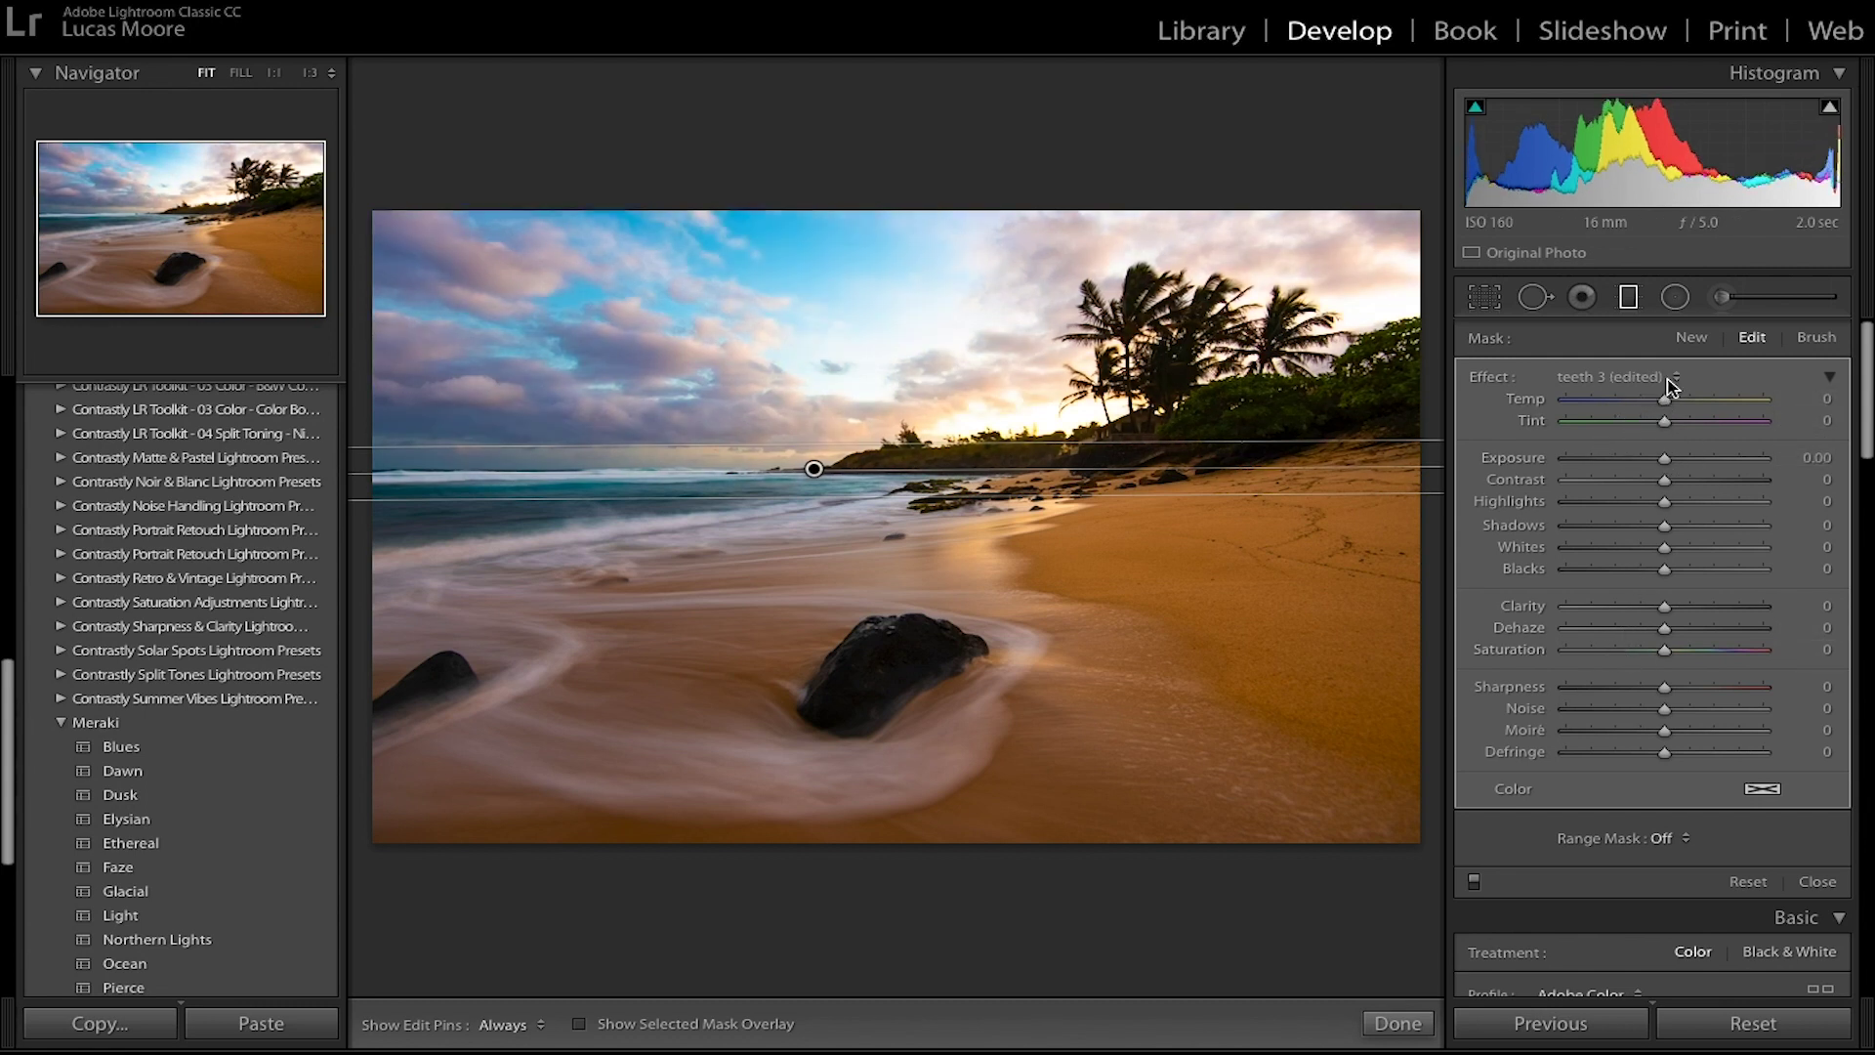
Step: Give the horizon filter Contrast 29 and Clarity 8, tilted slightly down to the right
{"action": "mouse_move", "coordinate": [1688, 484]}
{"action": "left_mouse_down"}
{"action": "mouse_move", "coordinate": [1714, 493]}
{"action": "mouse_move", "coordinate": [1693, 480]}
{"action": "left_mouse_up"}
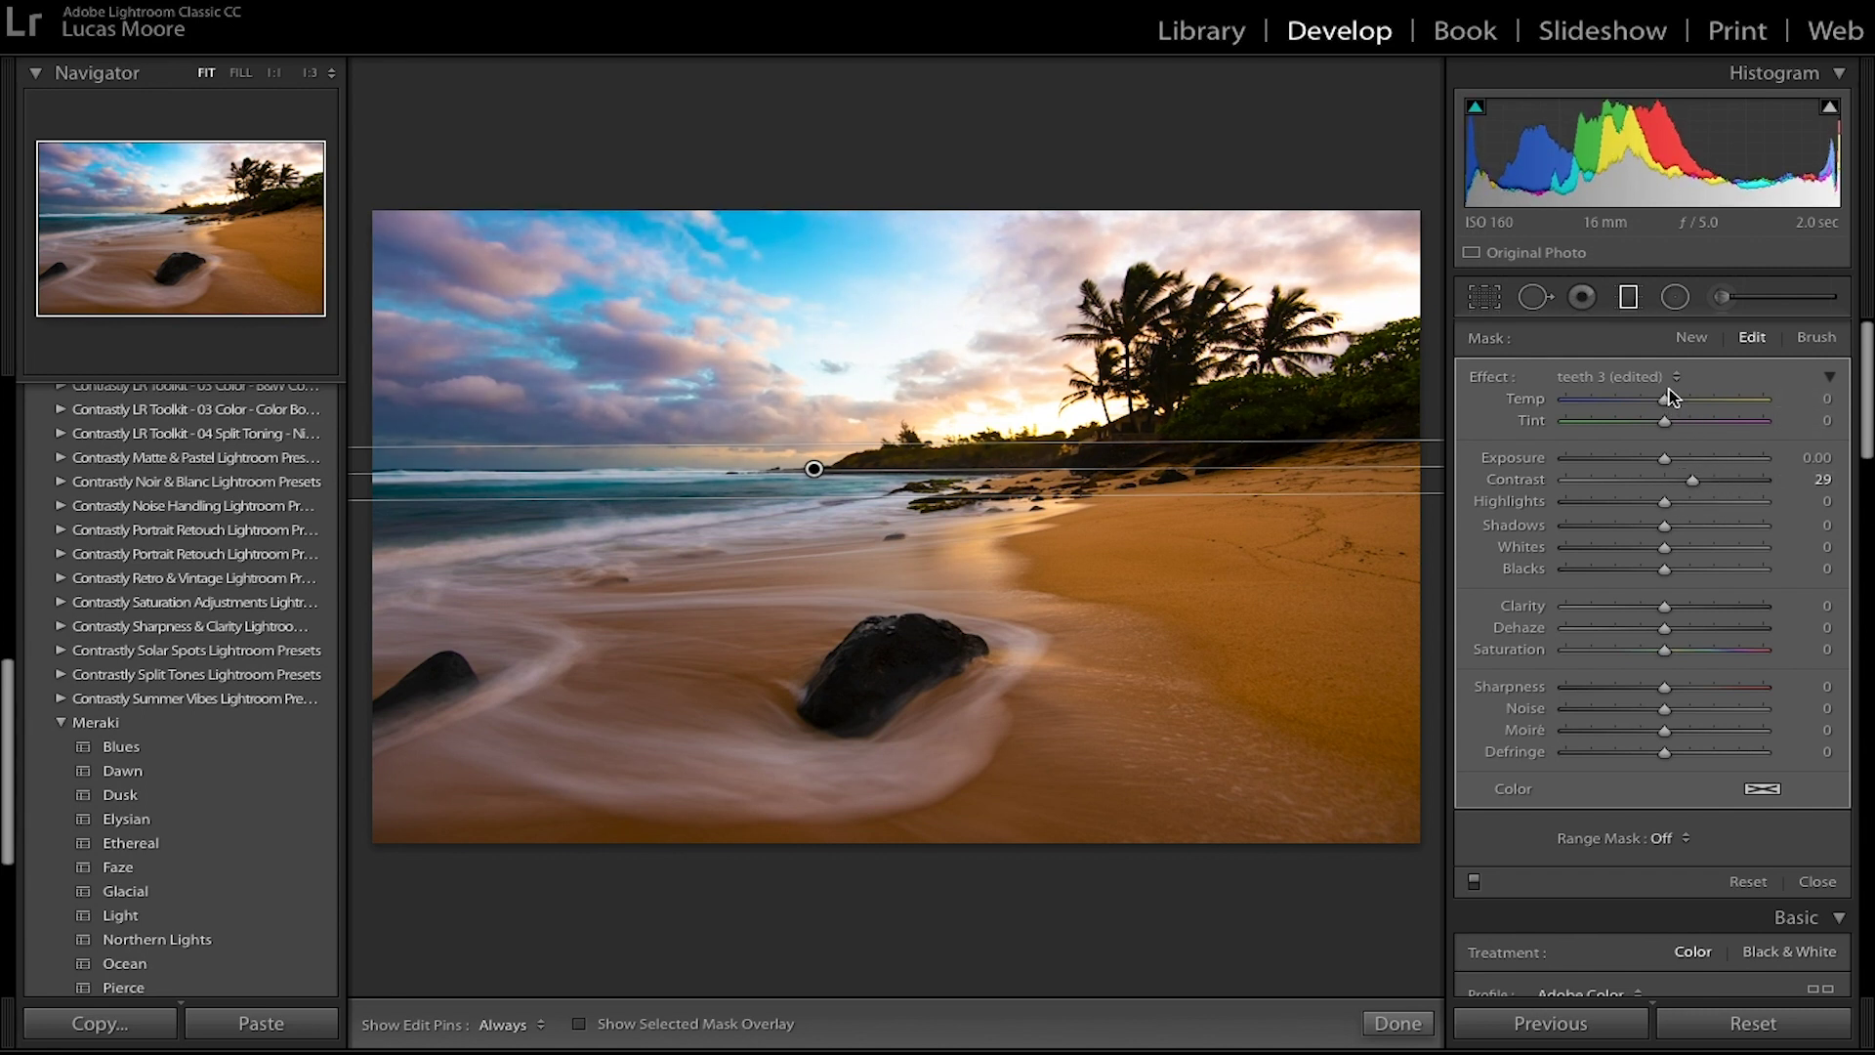
{"action": "mouse_move", "coordinate": [1665, 606]}
{"action": "left_mouse_down"}
{"action": "mouse_move", "coordinate": [1745, 606]}
{"action": "mouse_move", "coordinate": [1670, 617]}
{"action": "left_mouse_up"}
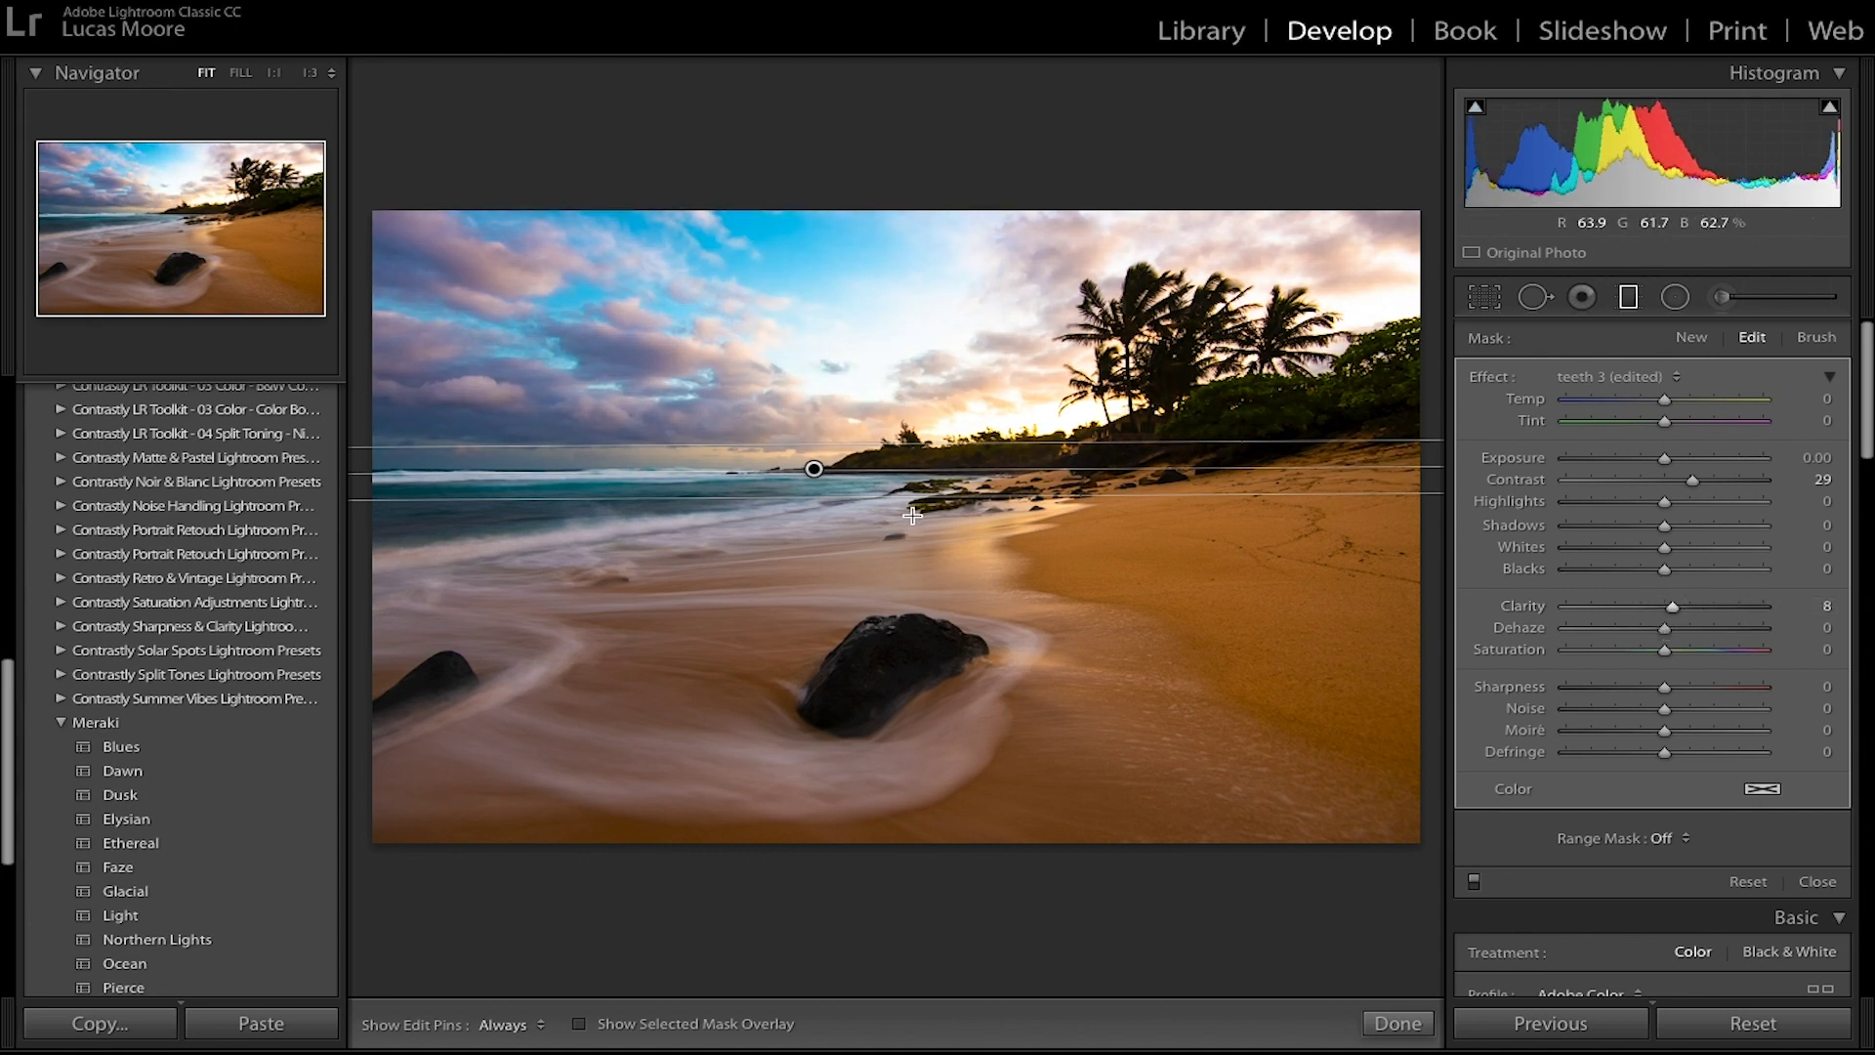
{"action": "left_click_drag", "start_coordinate": [912, 473], "coordinate": [888, 465]}
{"action": "left_click_drag", "start_coordinate": [891, 469], "coordinate": [1004, 472]}
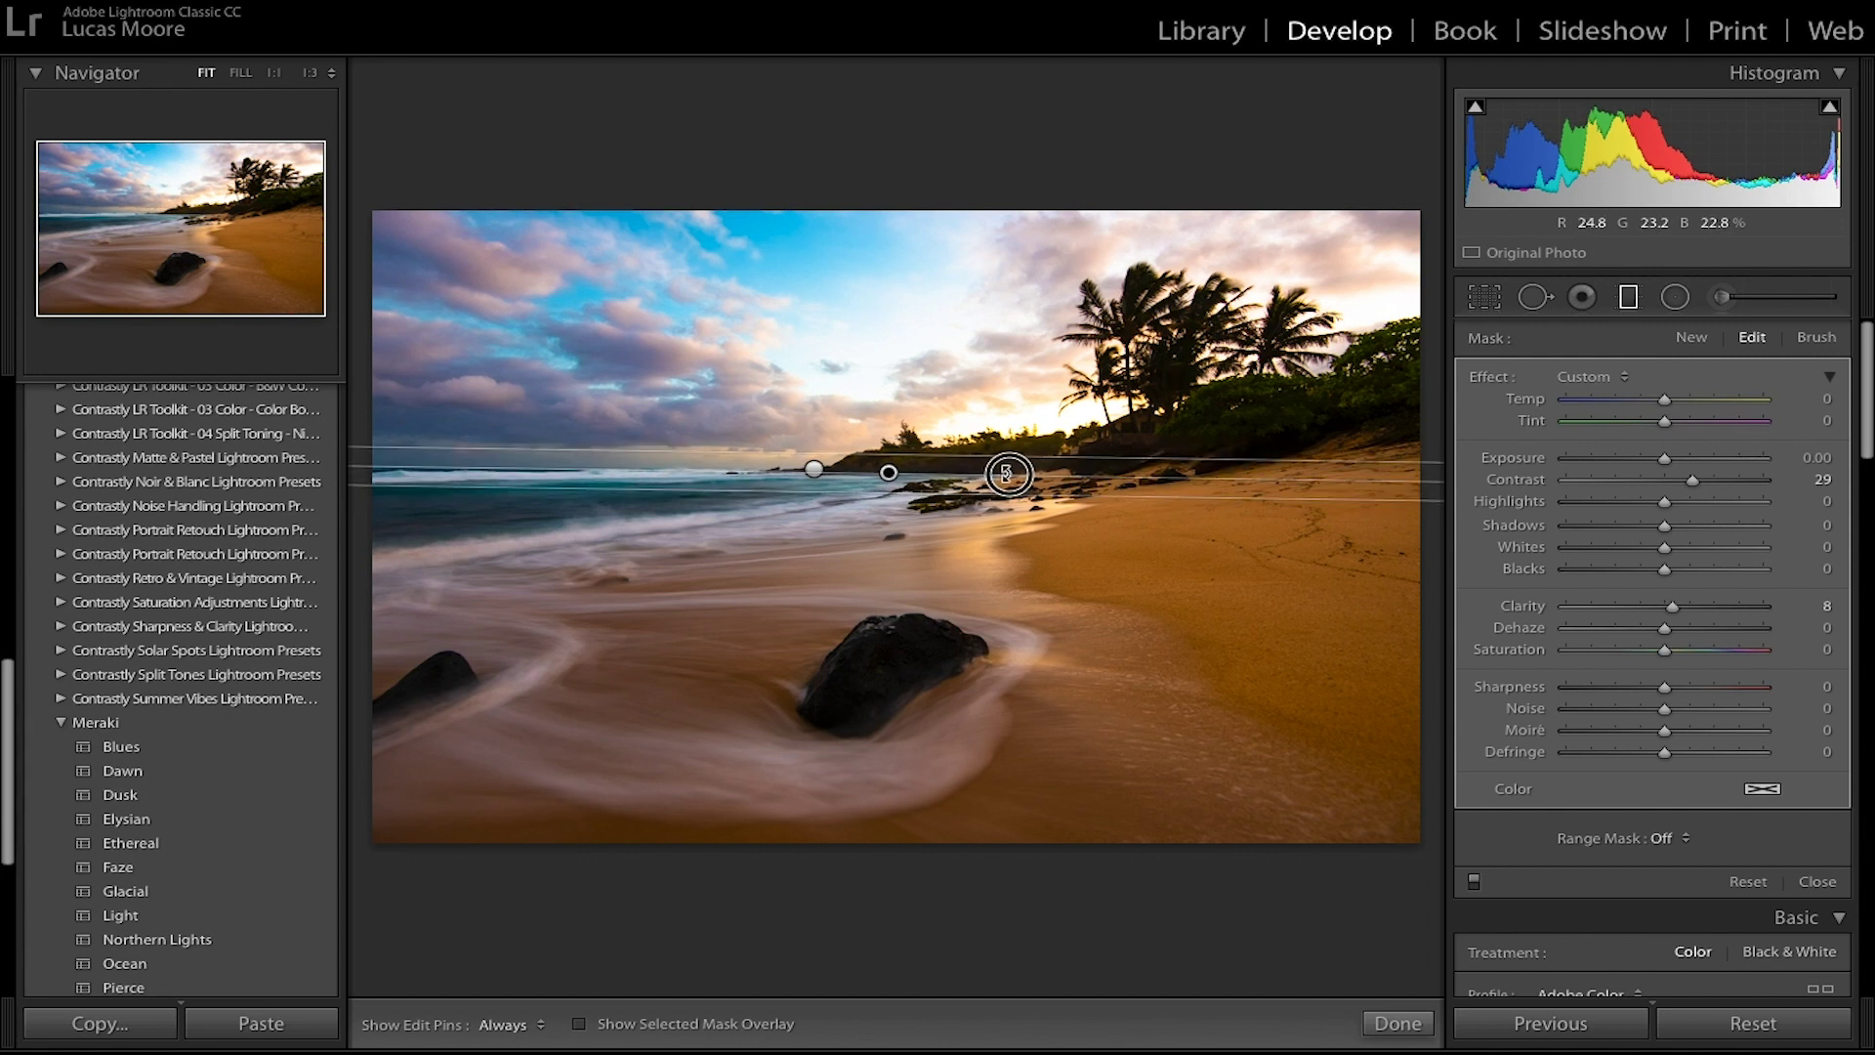
Step: Reset the horizon filter's contrast, clarity and exposure to zero
{"action": "double_click", "coordinate": [1693, 480]}
{"action": "double_click", "coordinate": [1671, 606]}
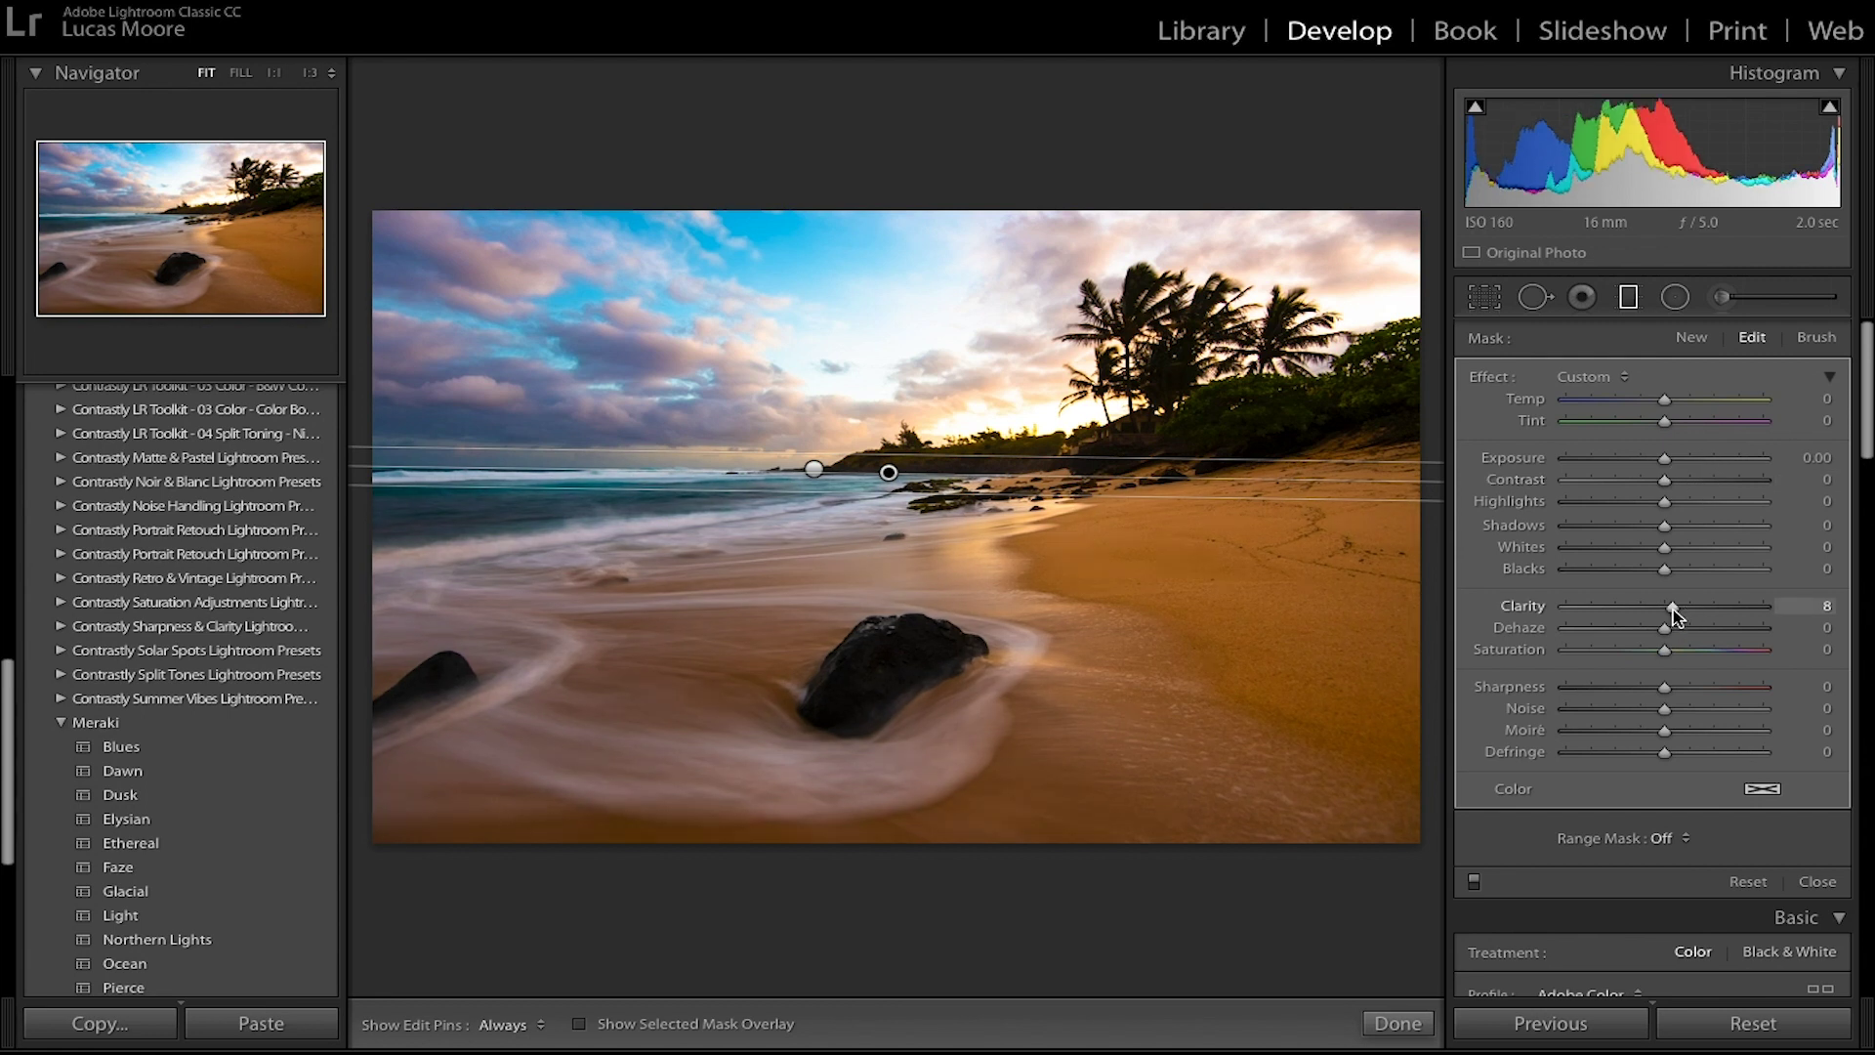
{"action": "left_click_drag", "start_coordinate": [1664, 458], "coordinate": [1673, 463]}
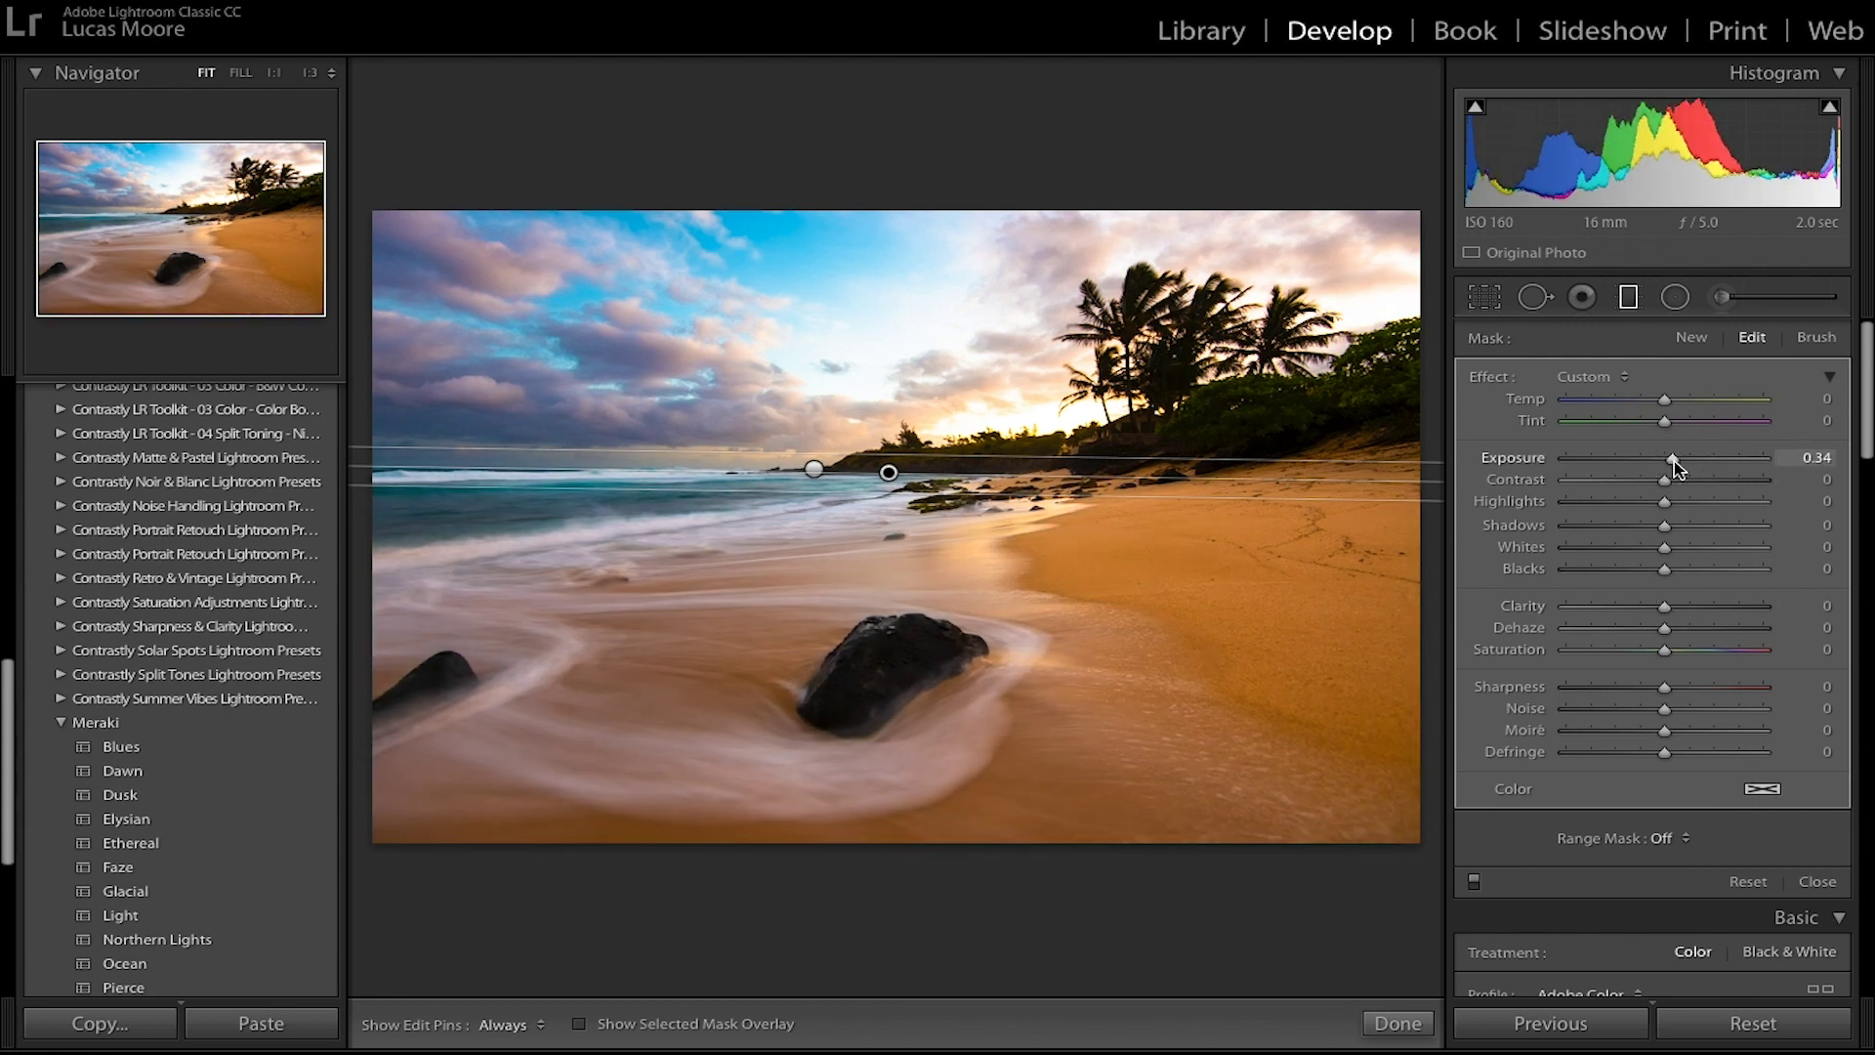
{"action": "double_click", "coordinate": [1673, 461]}
Step: Give the horizon filter Contrast 20, Highlights 24 and Whites 47, then add a graduated filter over the sky
{"action": "left_click_drag", "start_coordinate": [1664, 481], "coordinate": [1683, 481]}
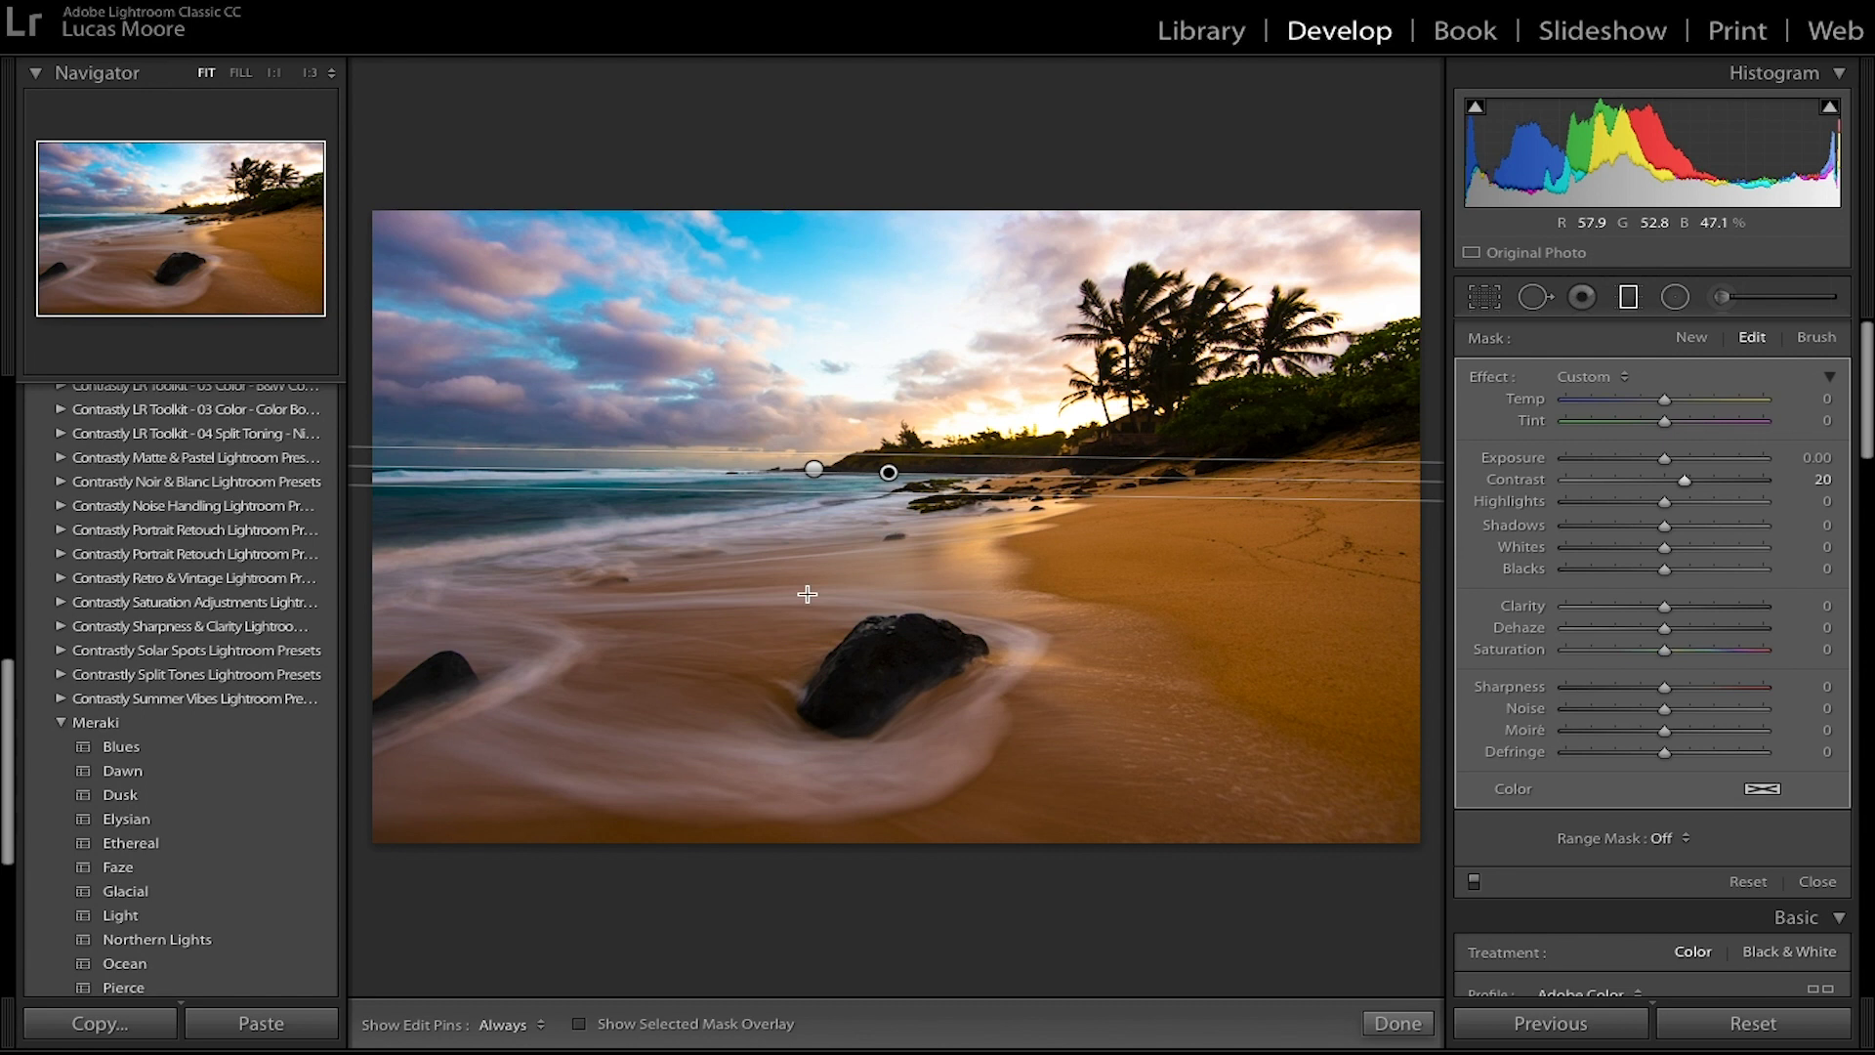
{"action": "mouse_move", "coordinate": [1665, 504]}
{"action": "left_mouse_down"}
{"action": "mouse_move", "coordinate": [1706, 508]}
{"action": "mouse_move", "coordinate": [1686, 517]}
{"action": "left_mouse_up"}
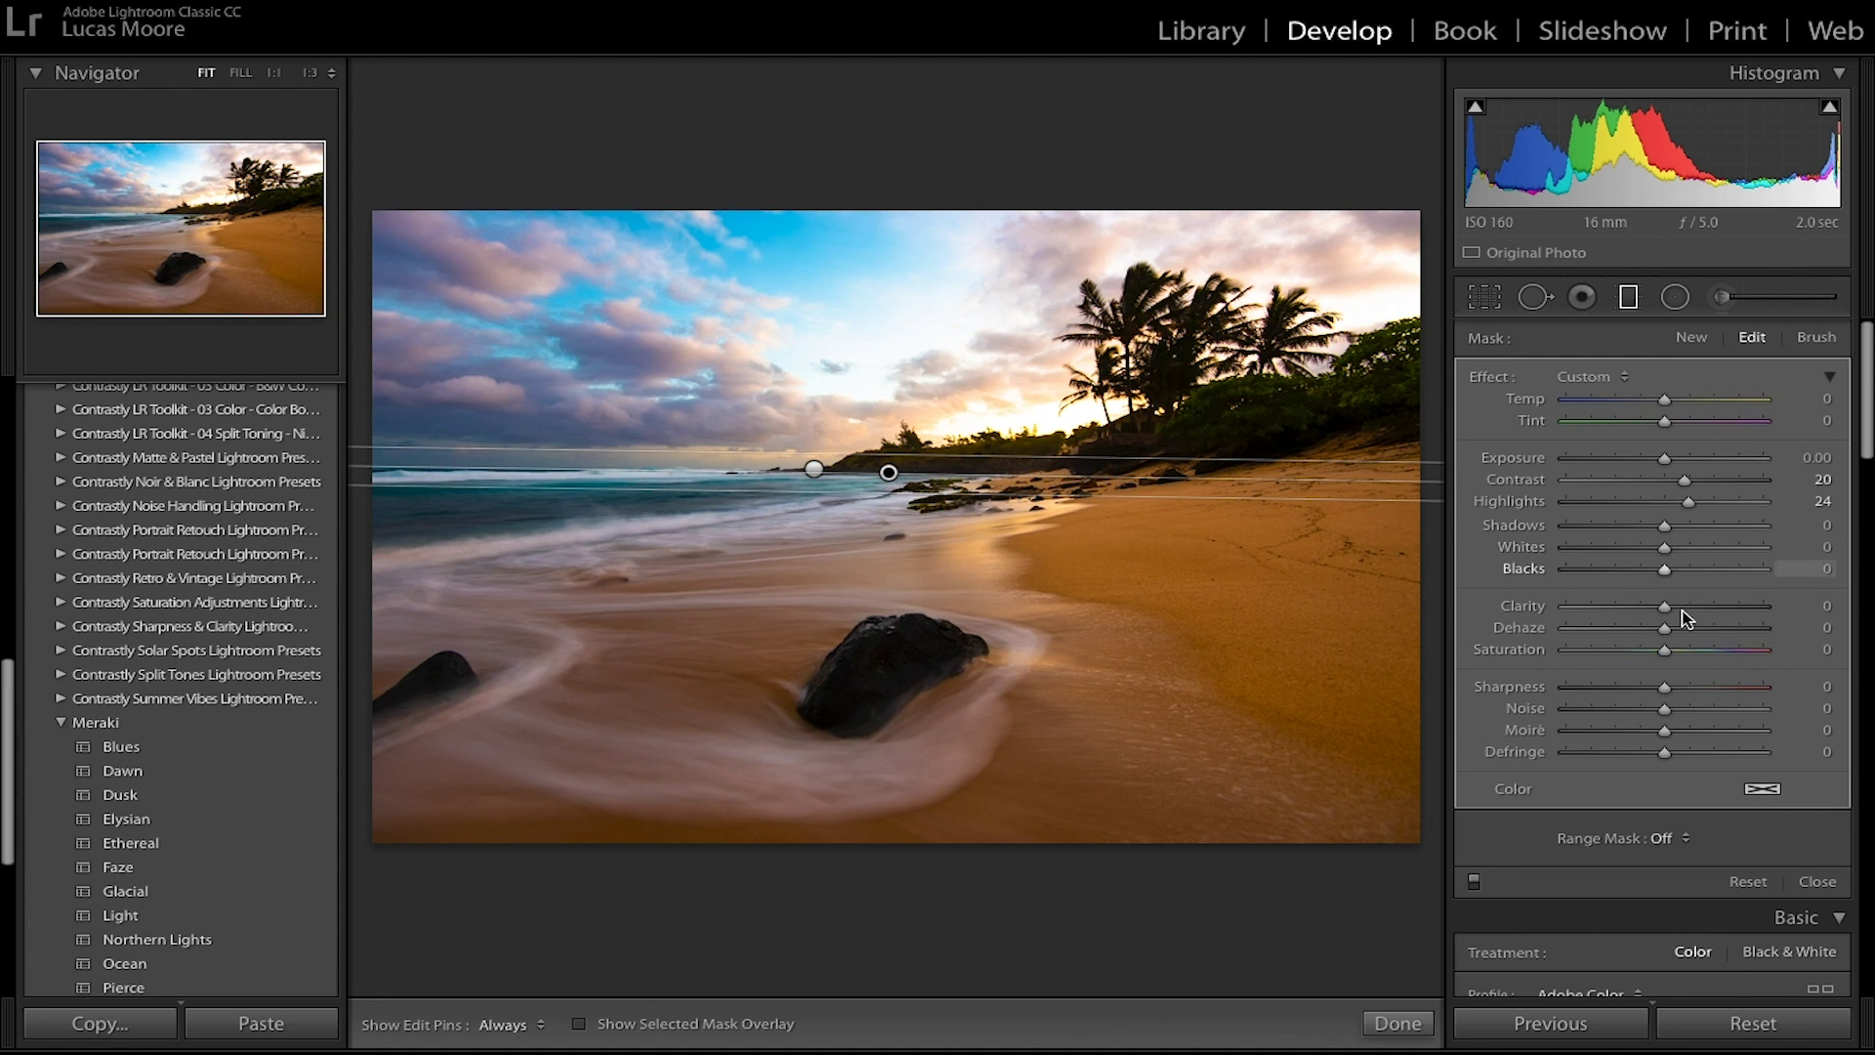
{"action": "left_click", "coordinate": [1686, 559]}
{"action": "left_click_drag", "start_coordinate": [1686, 559], "coordinate": [1602, 564]}
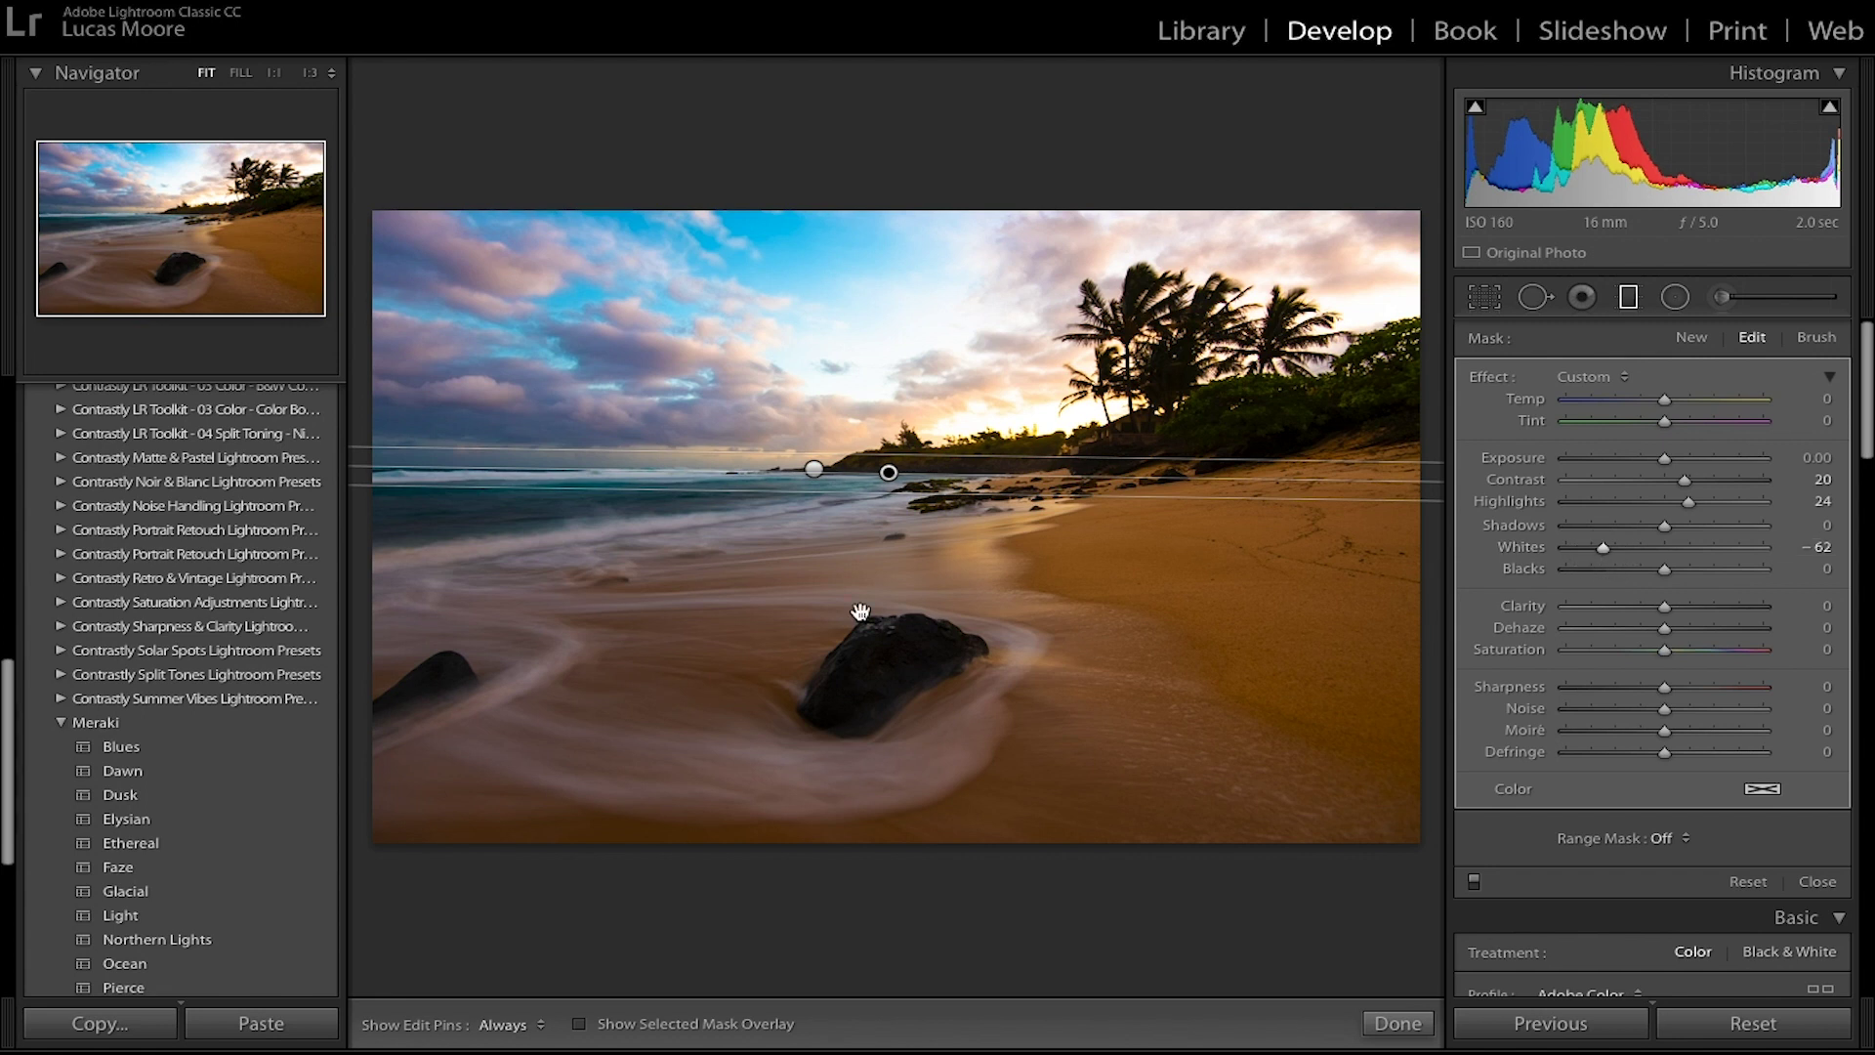
{"action": "left_click_drag", "start_coordinate": [1601, 548], "coordinate": [1707, 549]}
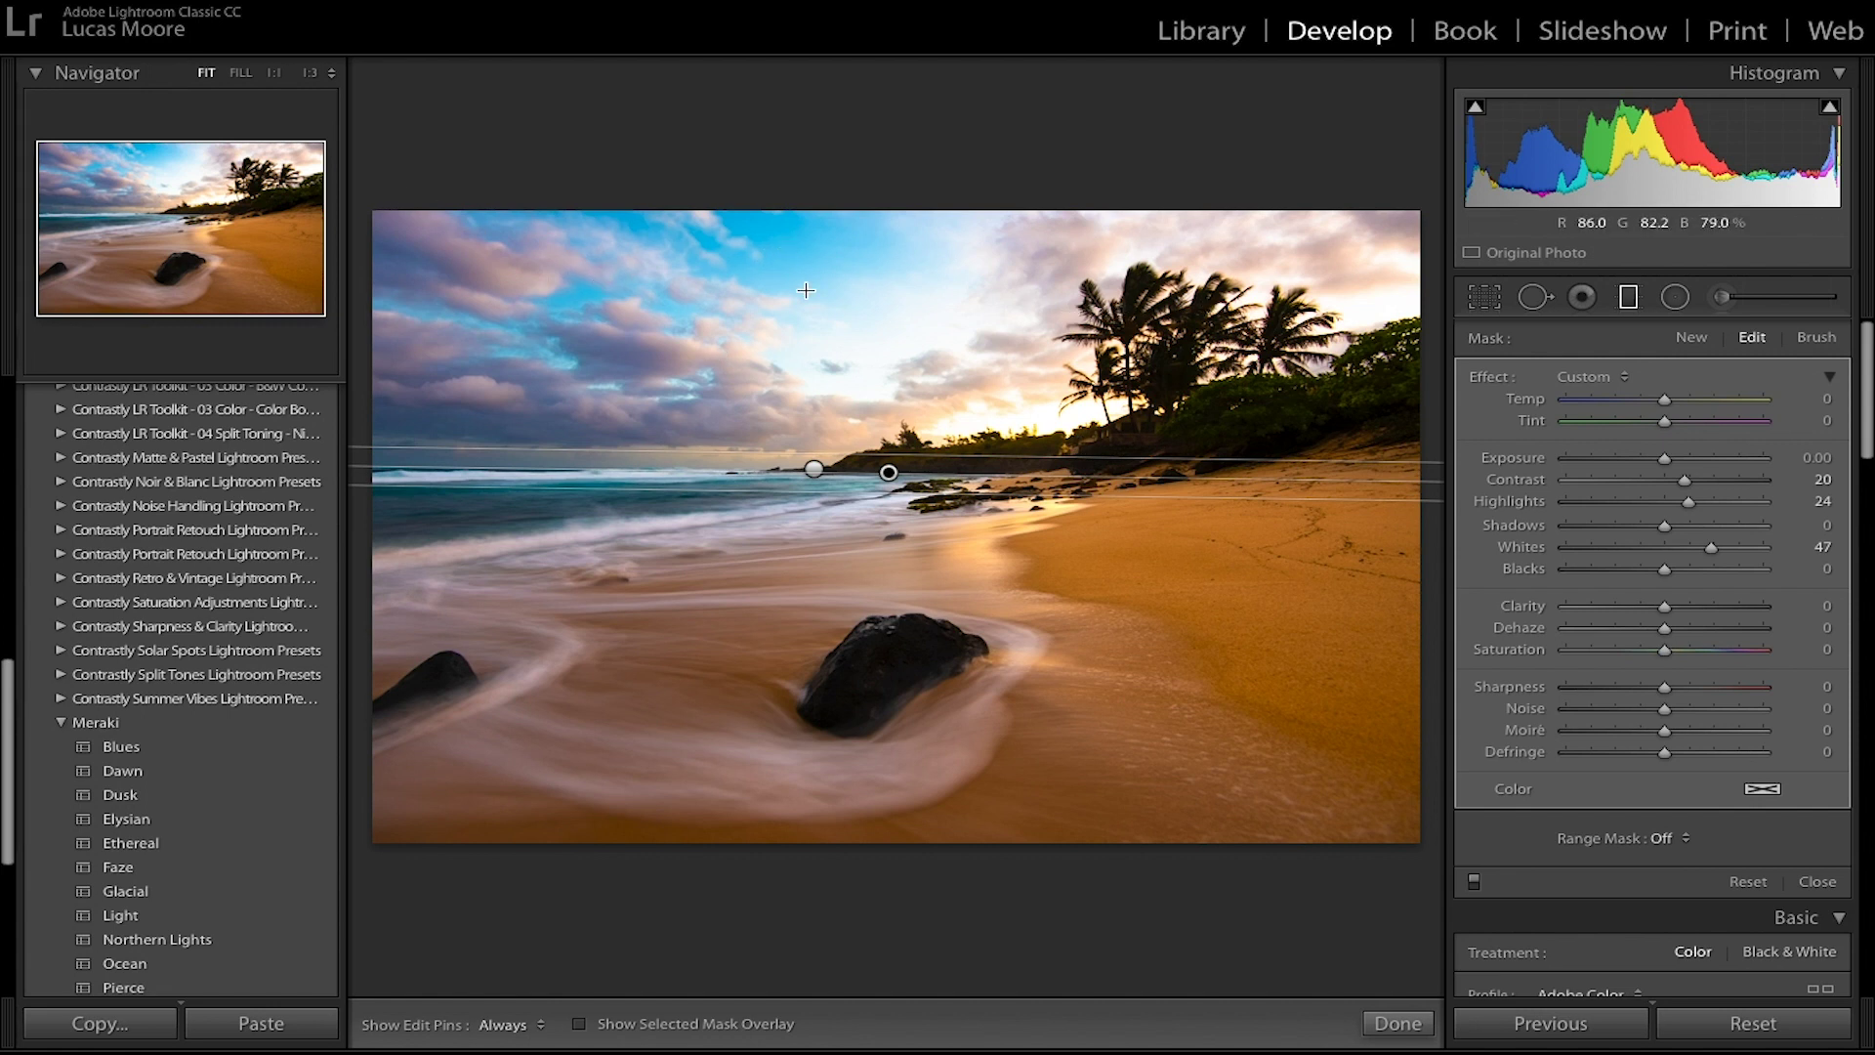
{"action": "mouse_move", "coordinate": [1058, 313]}
{"action": "left_mouse_down"}
{"action": "mouse_move", "coordinate": [1037, 377]}
{"action": "mouse_move", "coordinate": [1072, 389]}
{"action": "mouse_move", "coordinate": [1042, 406]}
{"action": "mouse_move", "coordinate": [1059, 420]}
{"action": "mouse_move", "coordinate": [1059, 336]}
{"action": "left_mouse_up"}
Step: Steepen the sky filter, clear its contrast, highlights and whites, and warm it to Temp 17
{"action": "left_click_drag", "start_coordinate": [1229, 369], "coordinate": [1284, 372]}
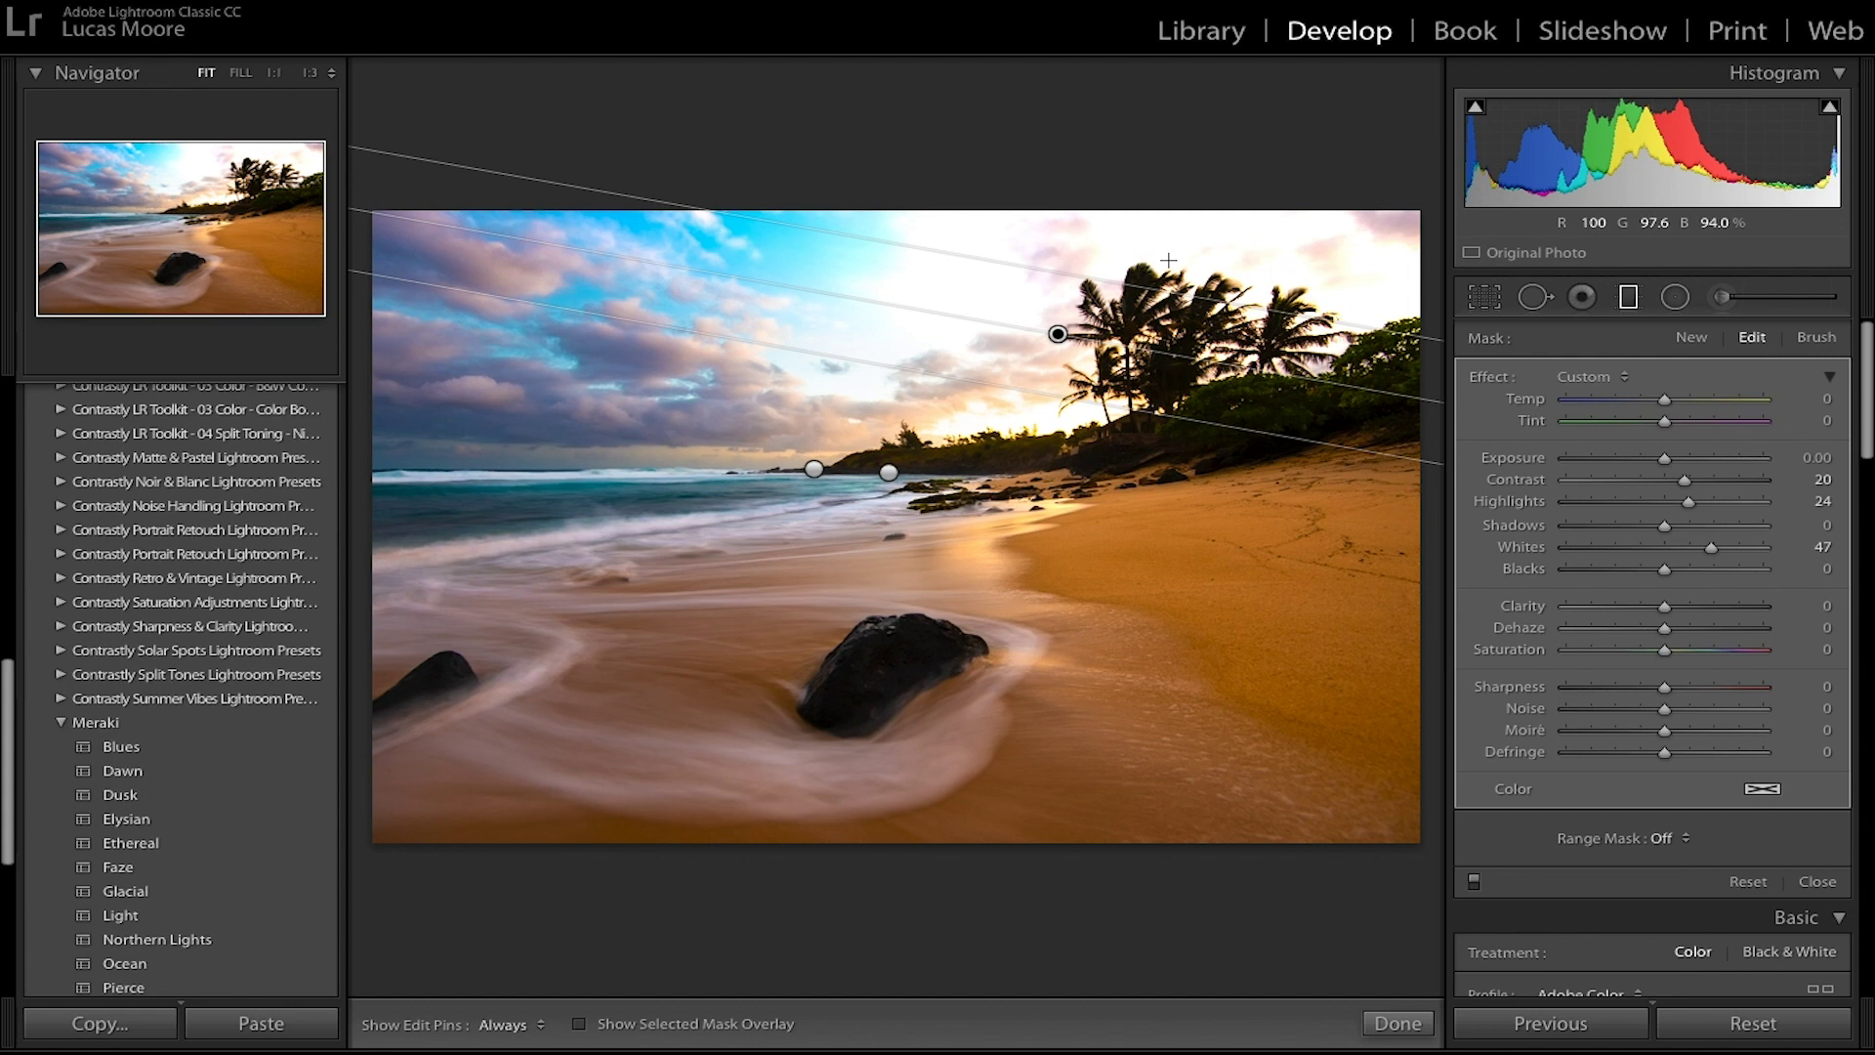
{"action": "double_click", "coordinate": [1684, 479]}
{"action": "double_click", "coordinate": [1689, 502]}
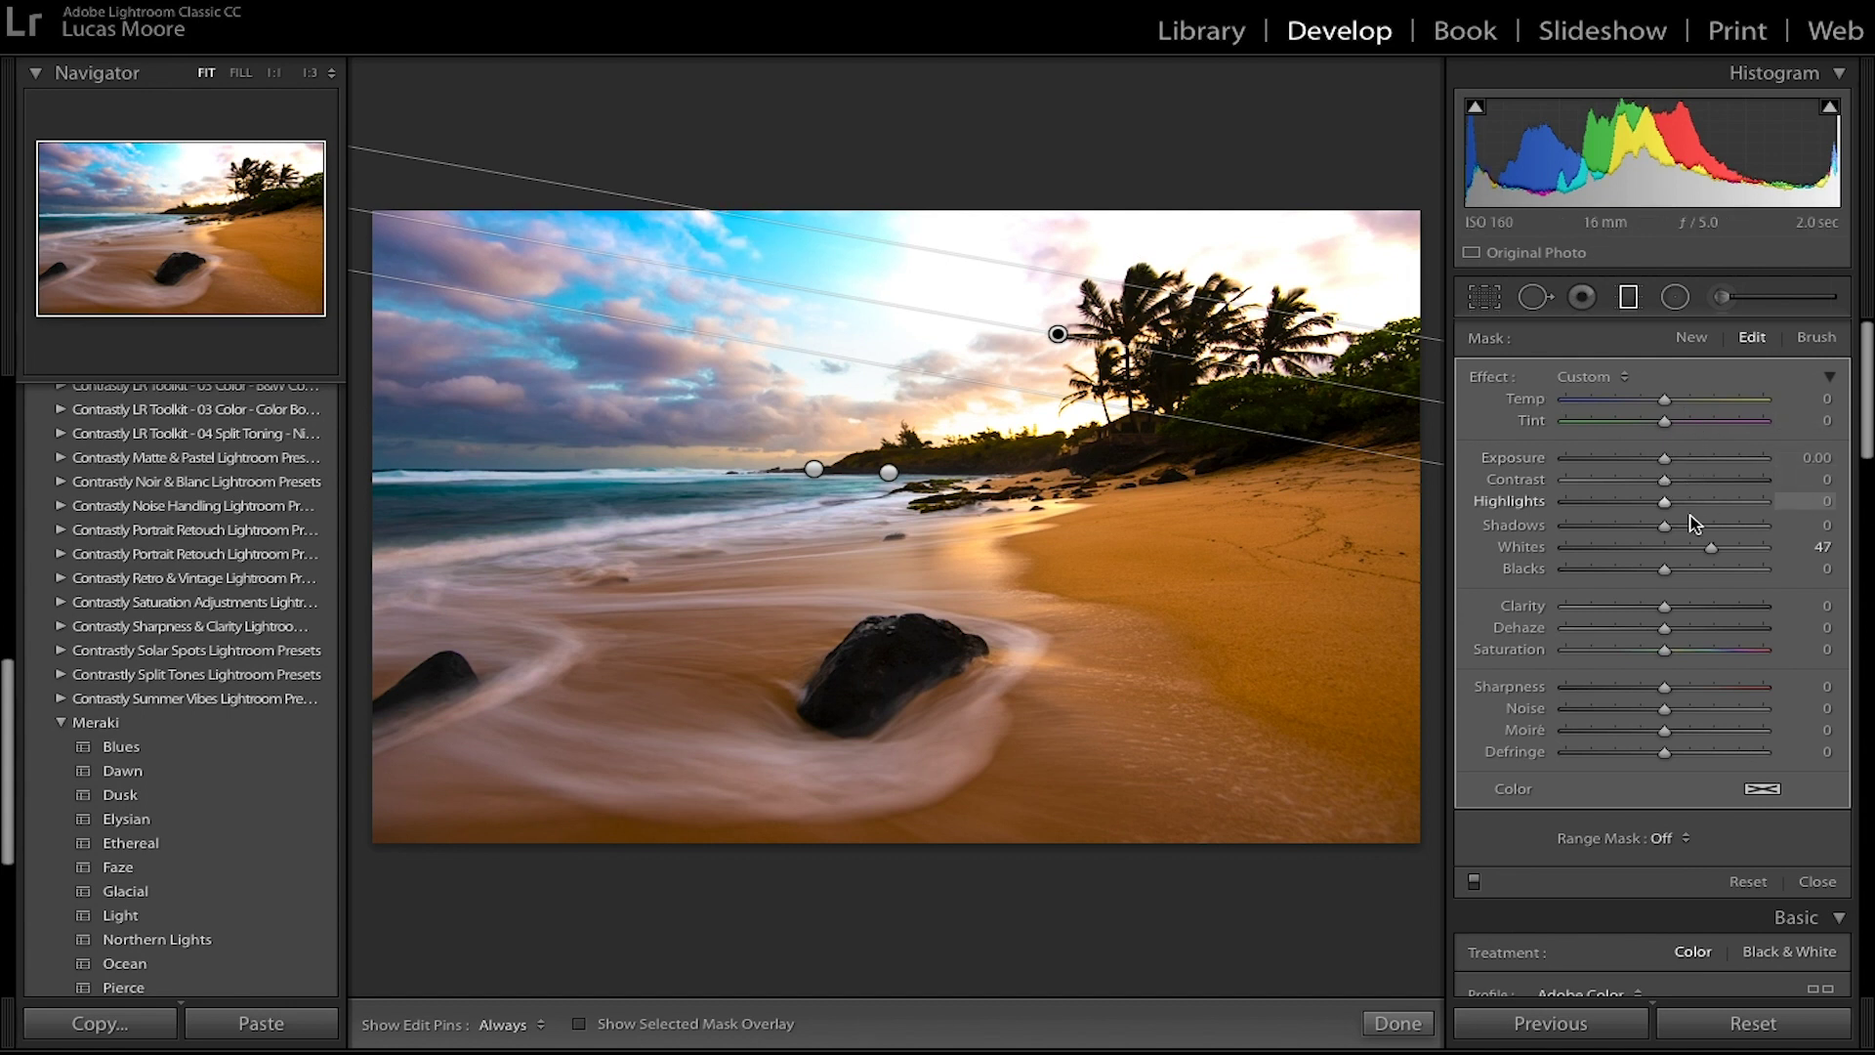
{"action": "double_click", "coordinate": [1704, 546]}
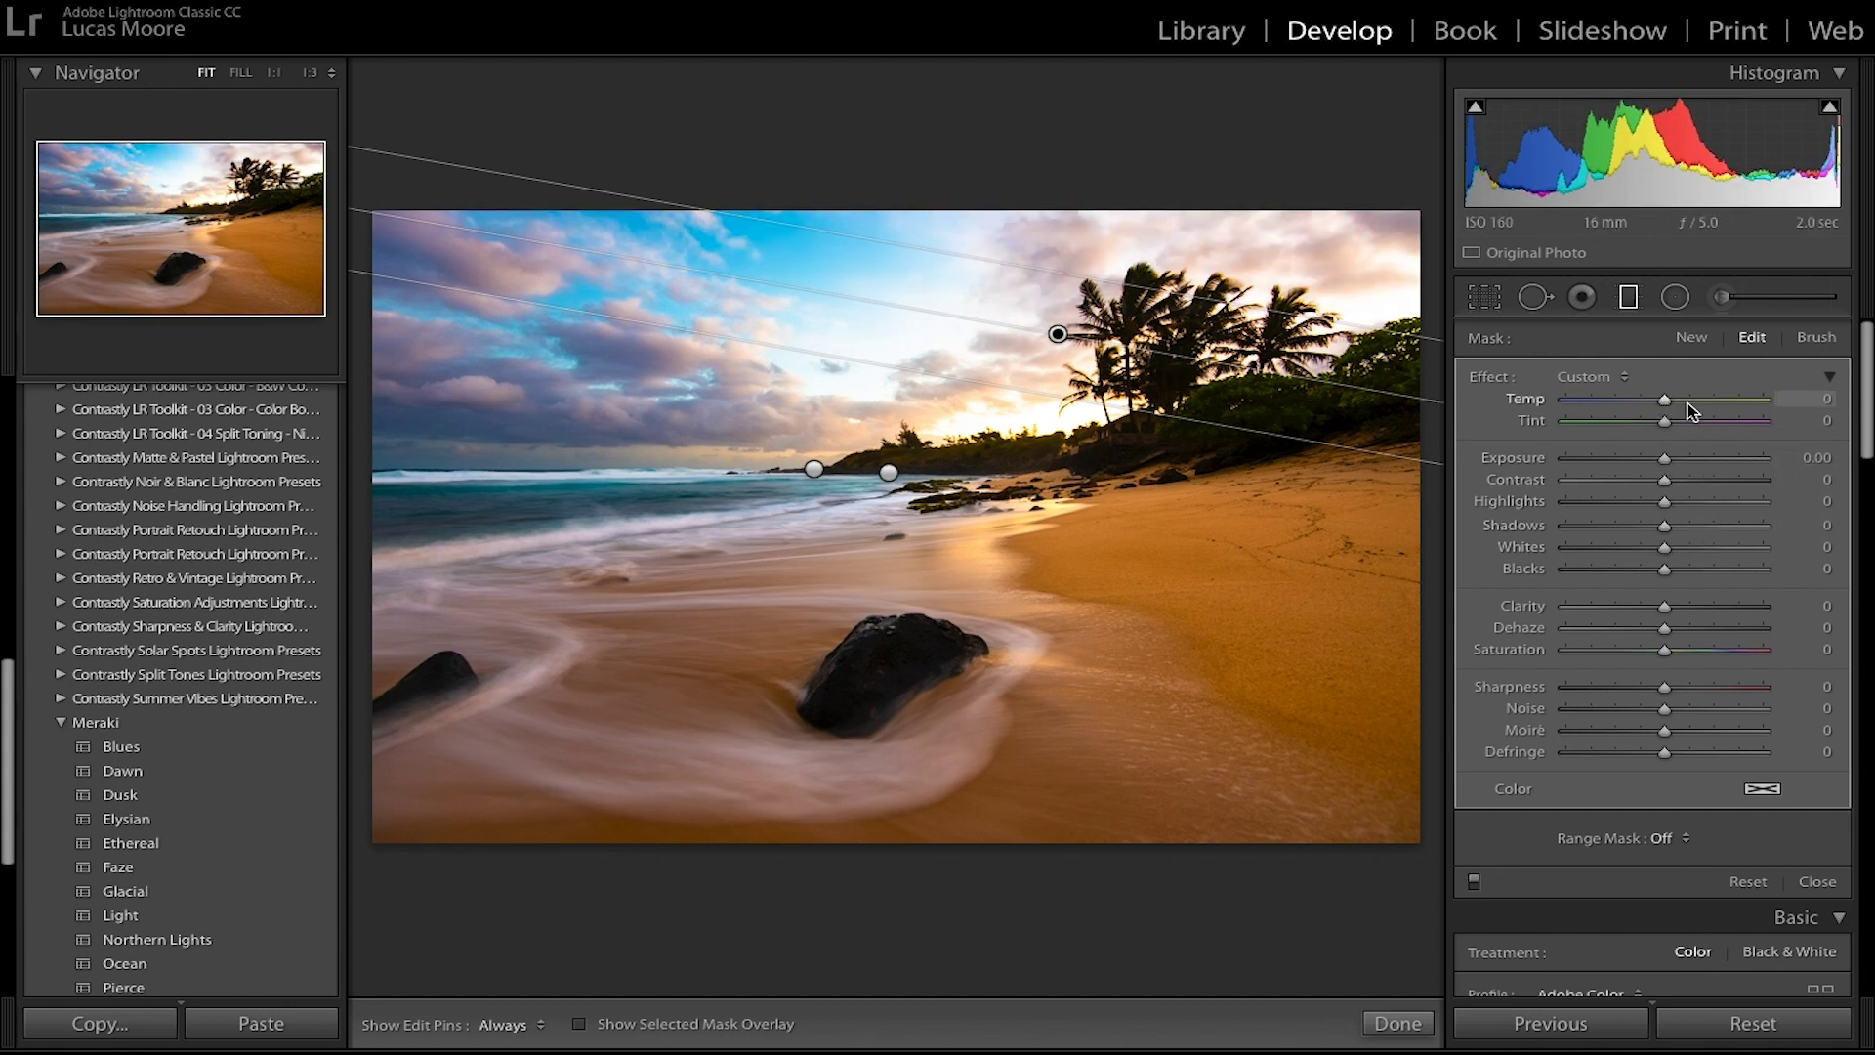
{"action": "left_click", "coordinate": [1681, 399]}
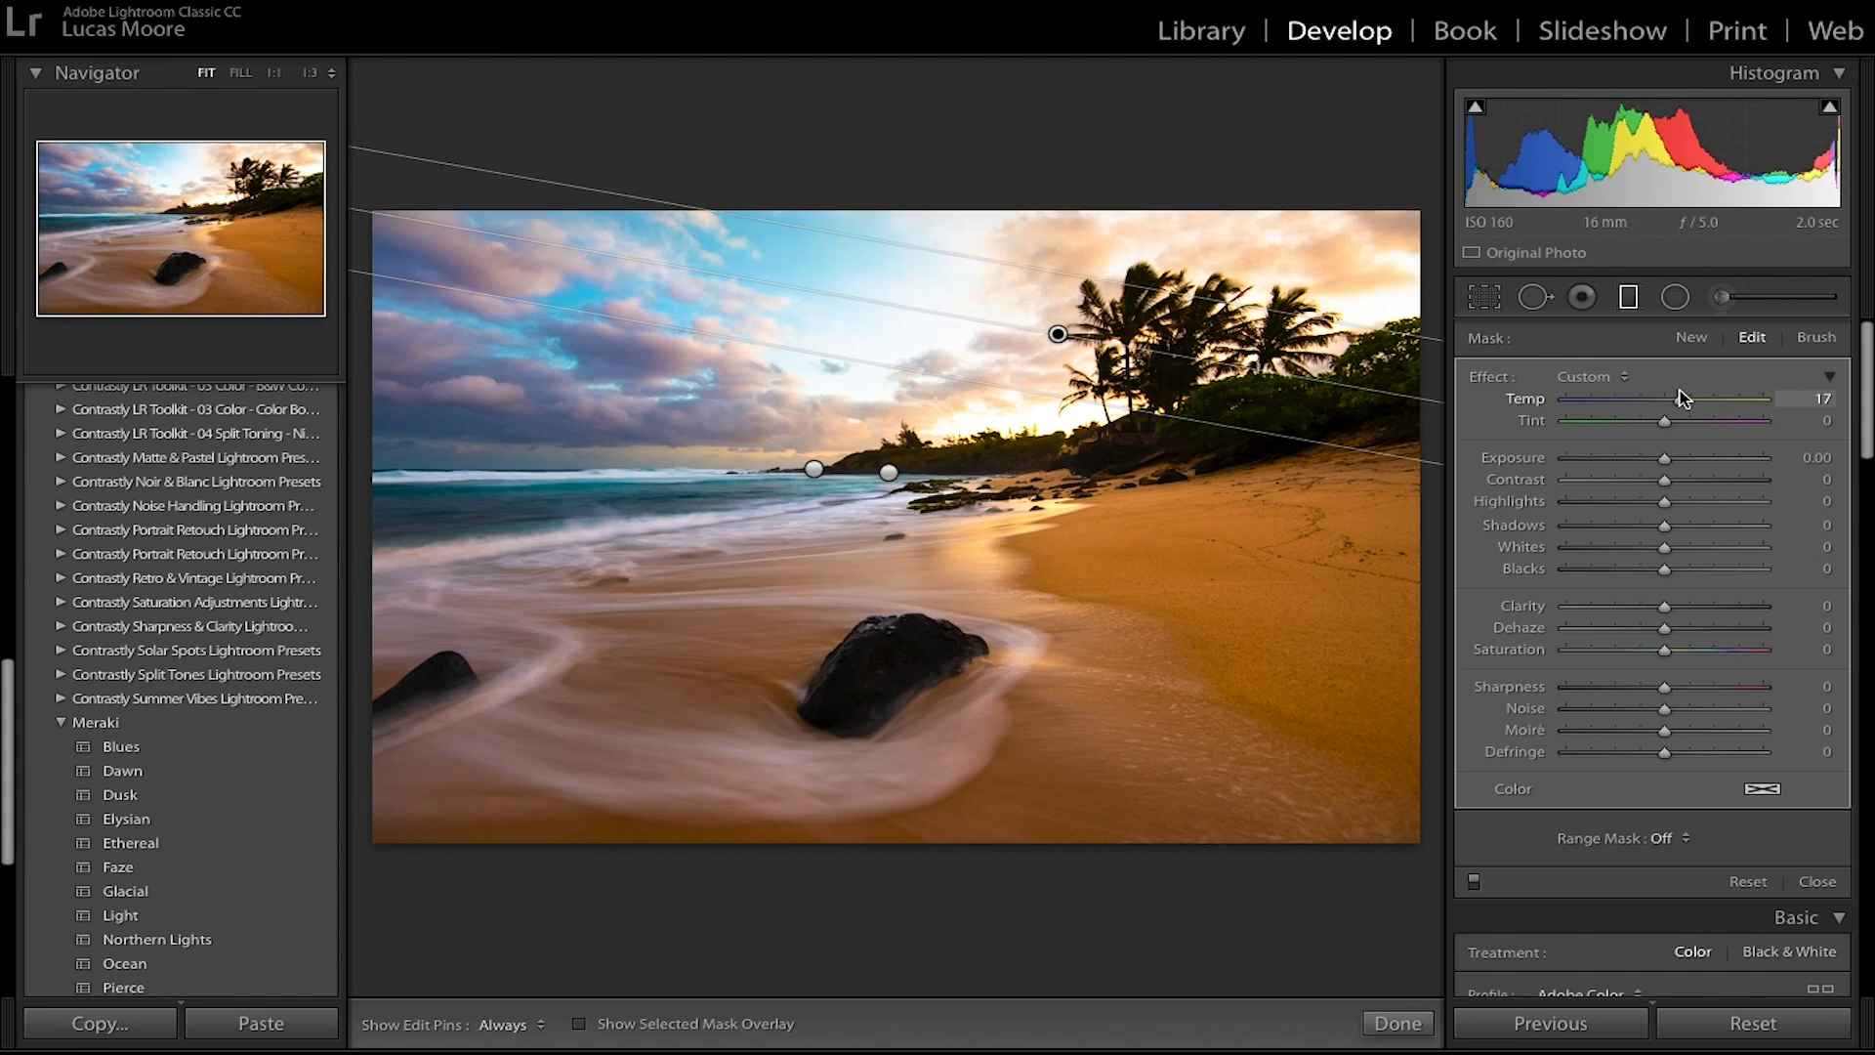
Step: Shift and rotate the sky filter toward the palms, add Contrast 14, and confirm with Done
{"action": "left_click_drag", "start_coordinate": [1040, 352], "coordinate": [1022, 368]}
{"action": "left_click_drag", "start_coordinate": [1217, 403], "coordinate": [1257, 400]}
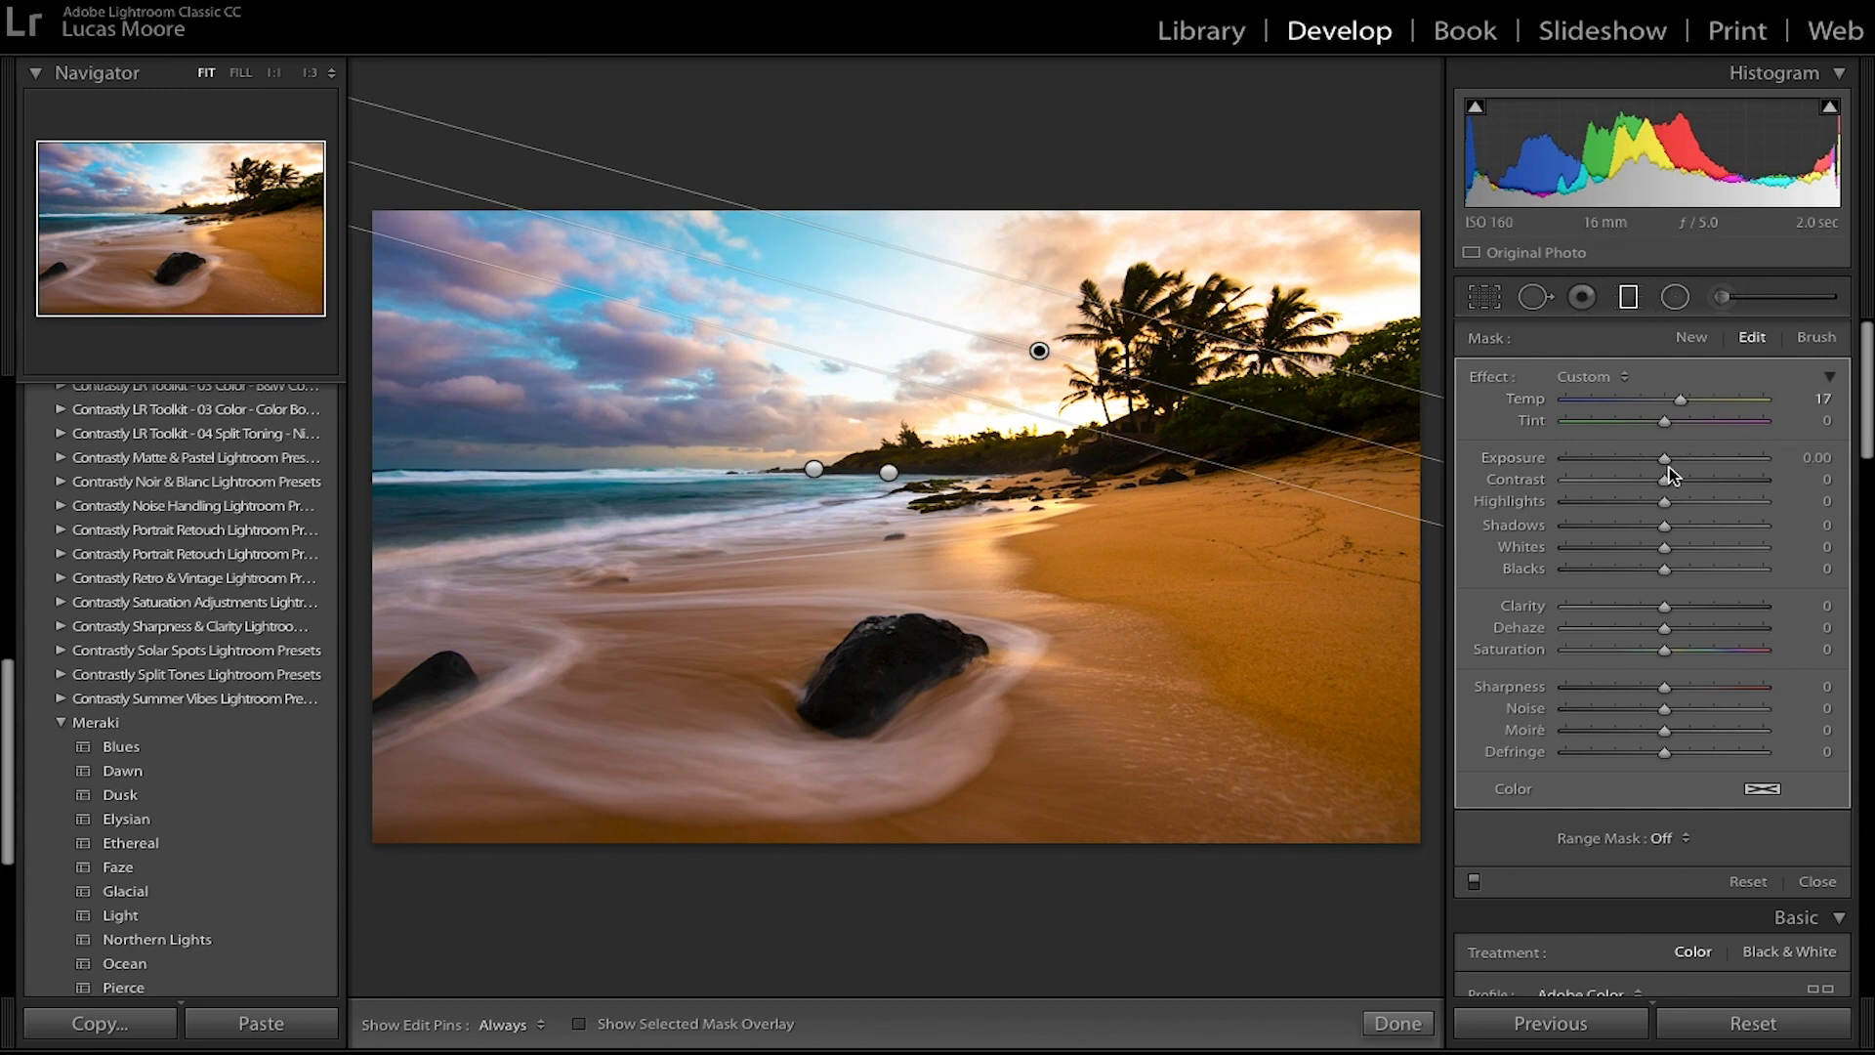
{"action": "left_click_drag", "start_coordinate": [1664, 480], "coordinate": [1677, 486]}
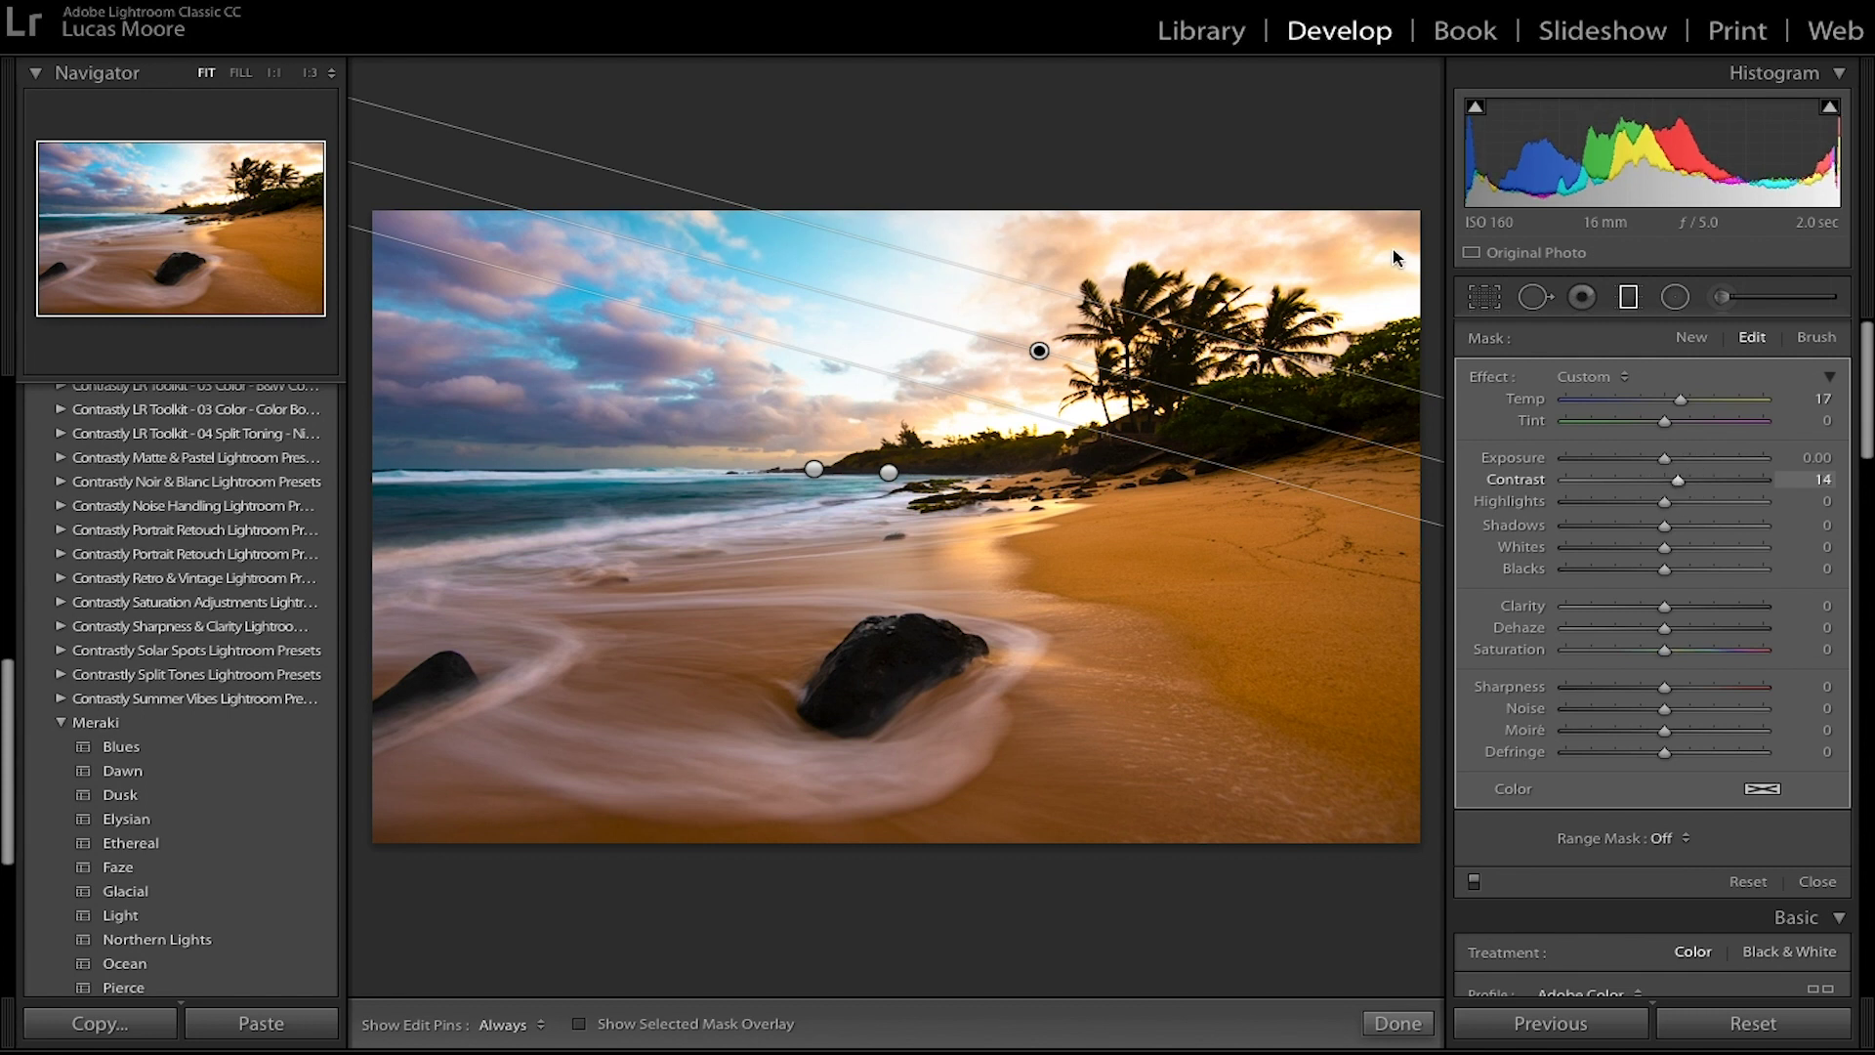
{"action": "left_click_drag", "start_coordinate": [1164, 383], "coordinate": [1175, 391]}
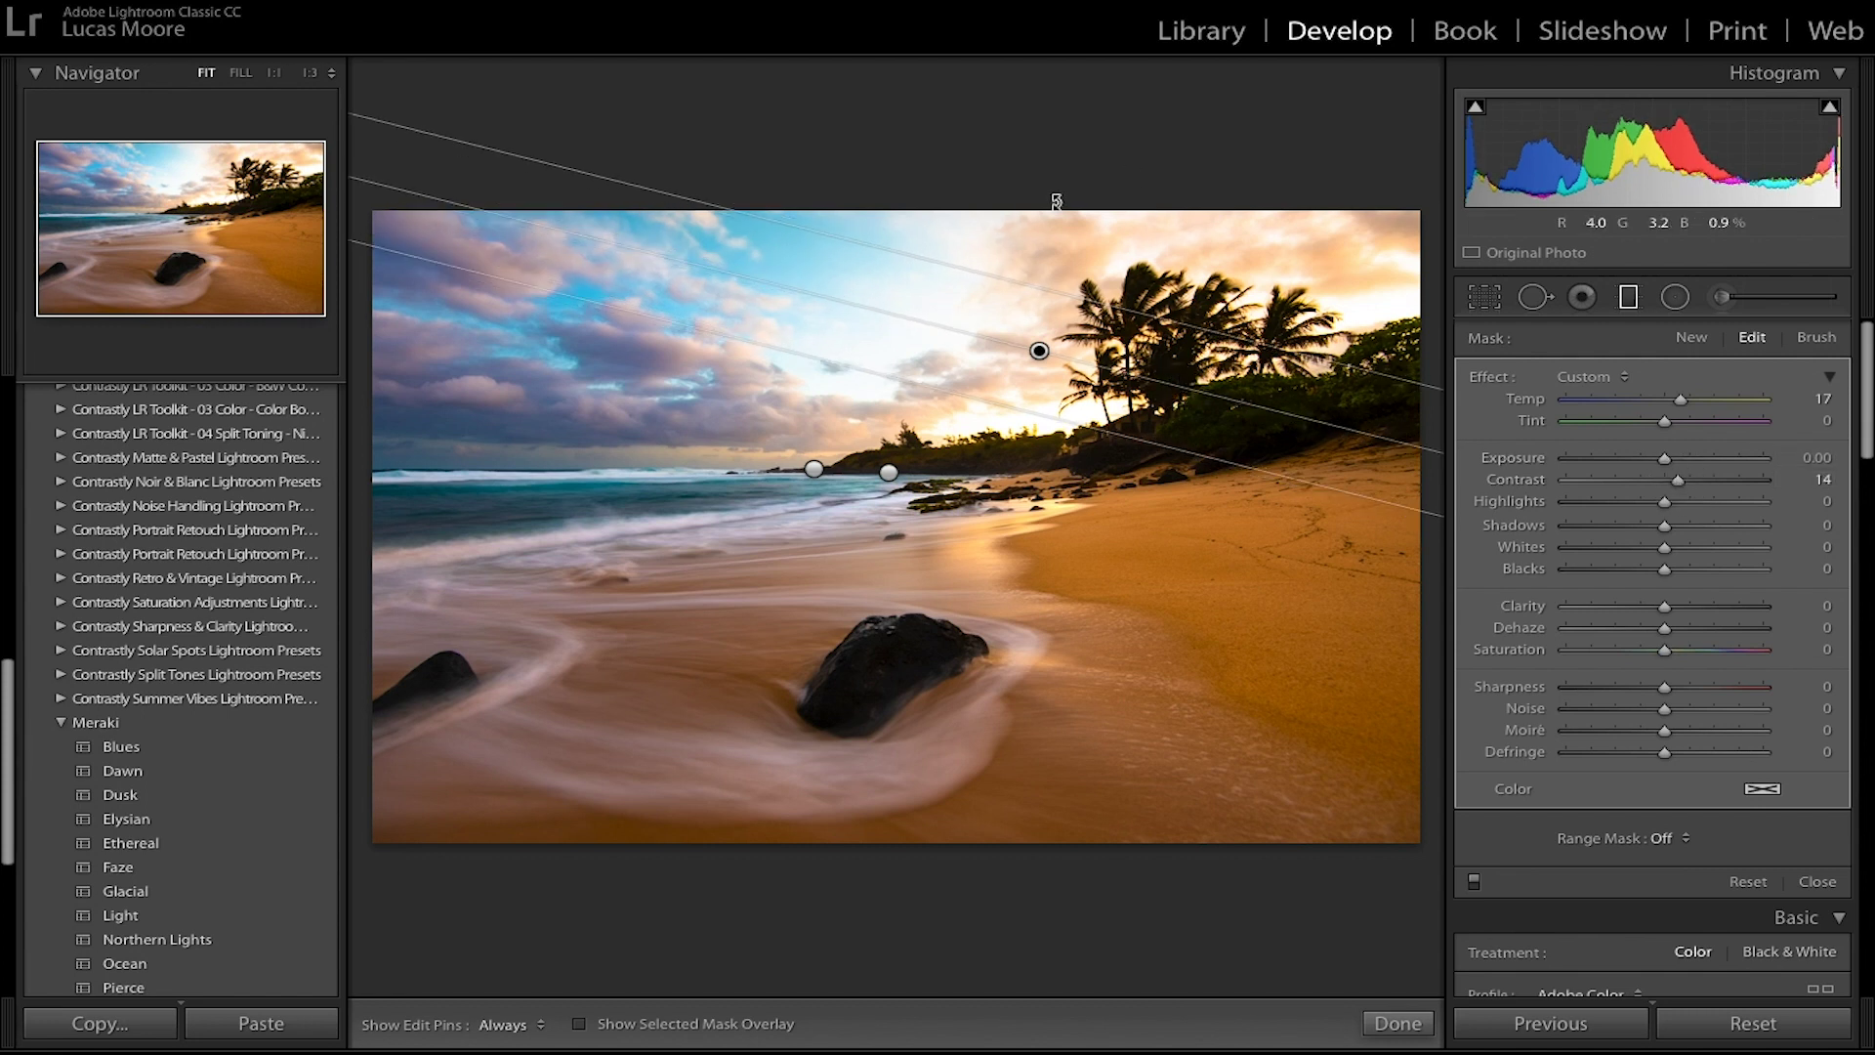
{"action": "left_click", "coordinate": [1382, 1023]}
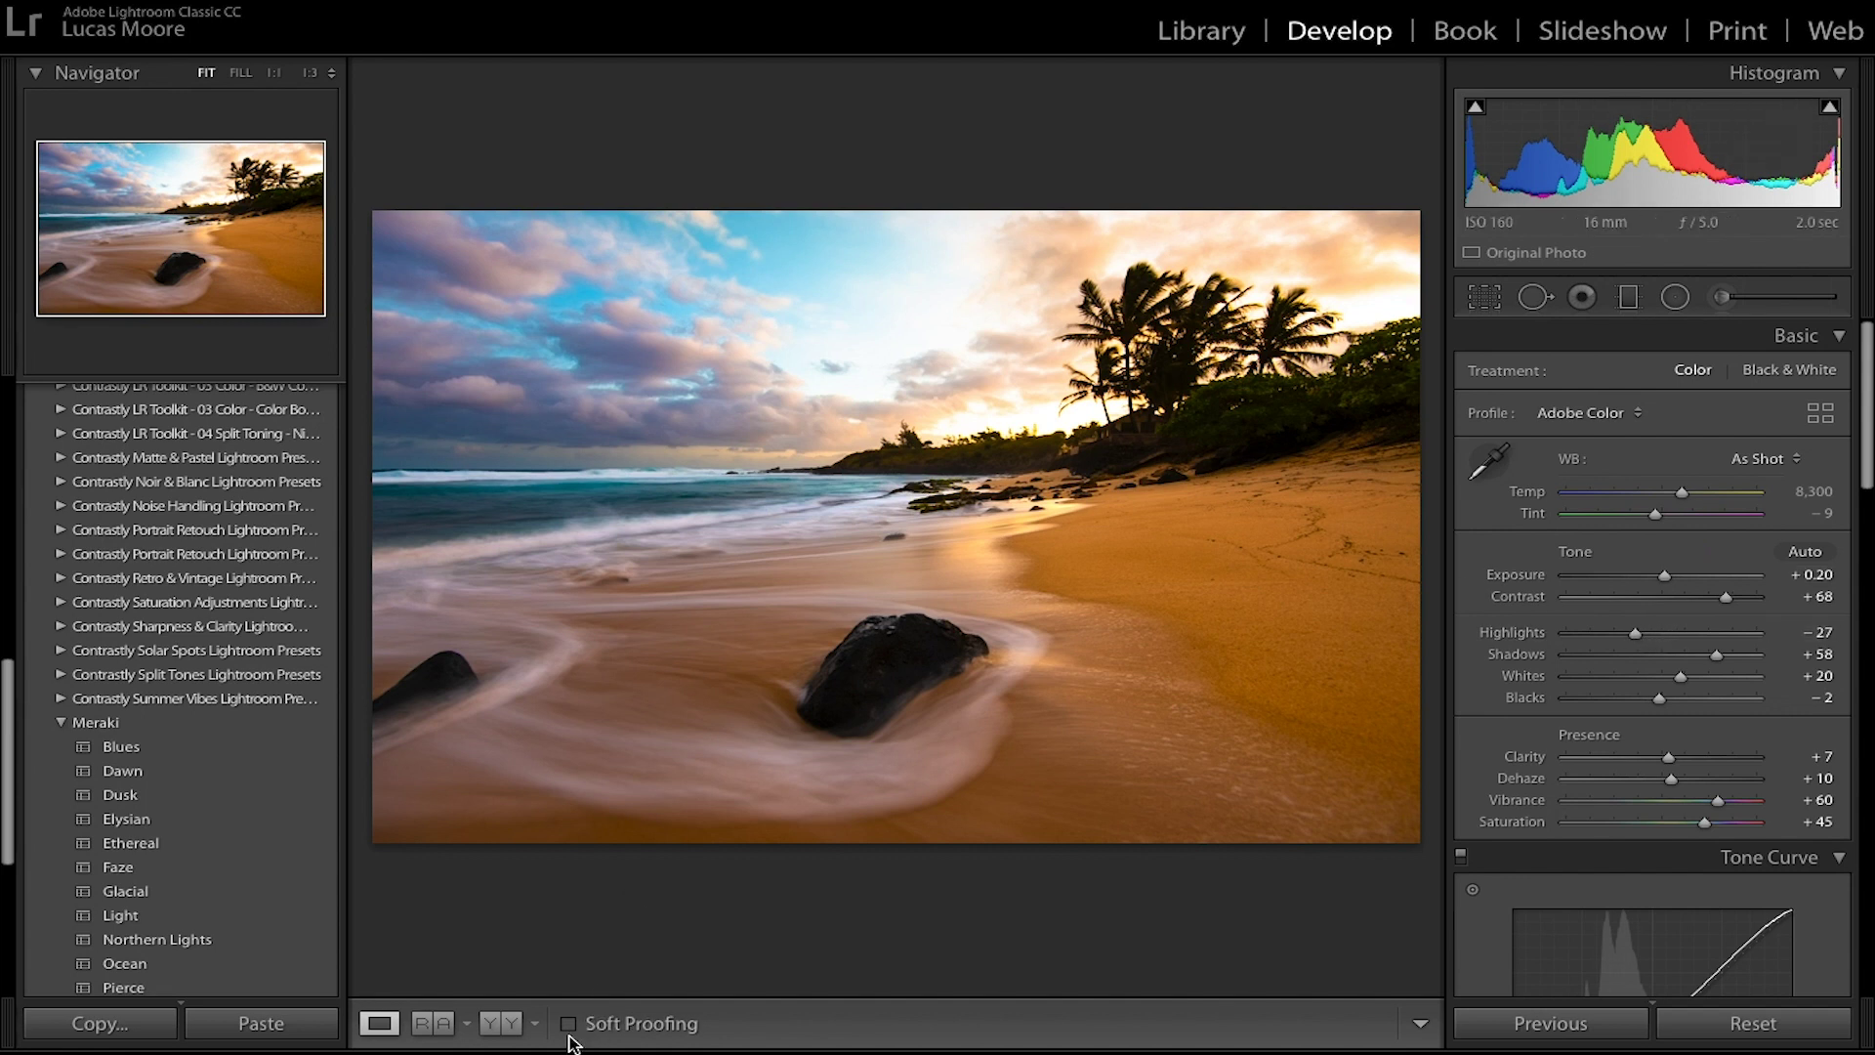
{"action": "left_click", "coordinate": [500, 1023]}
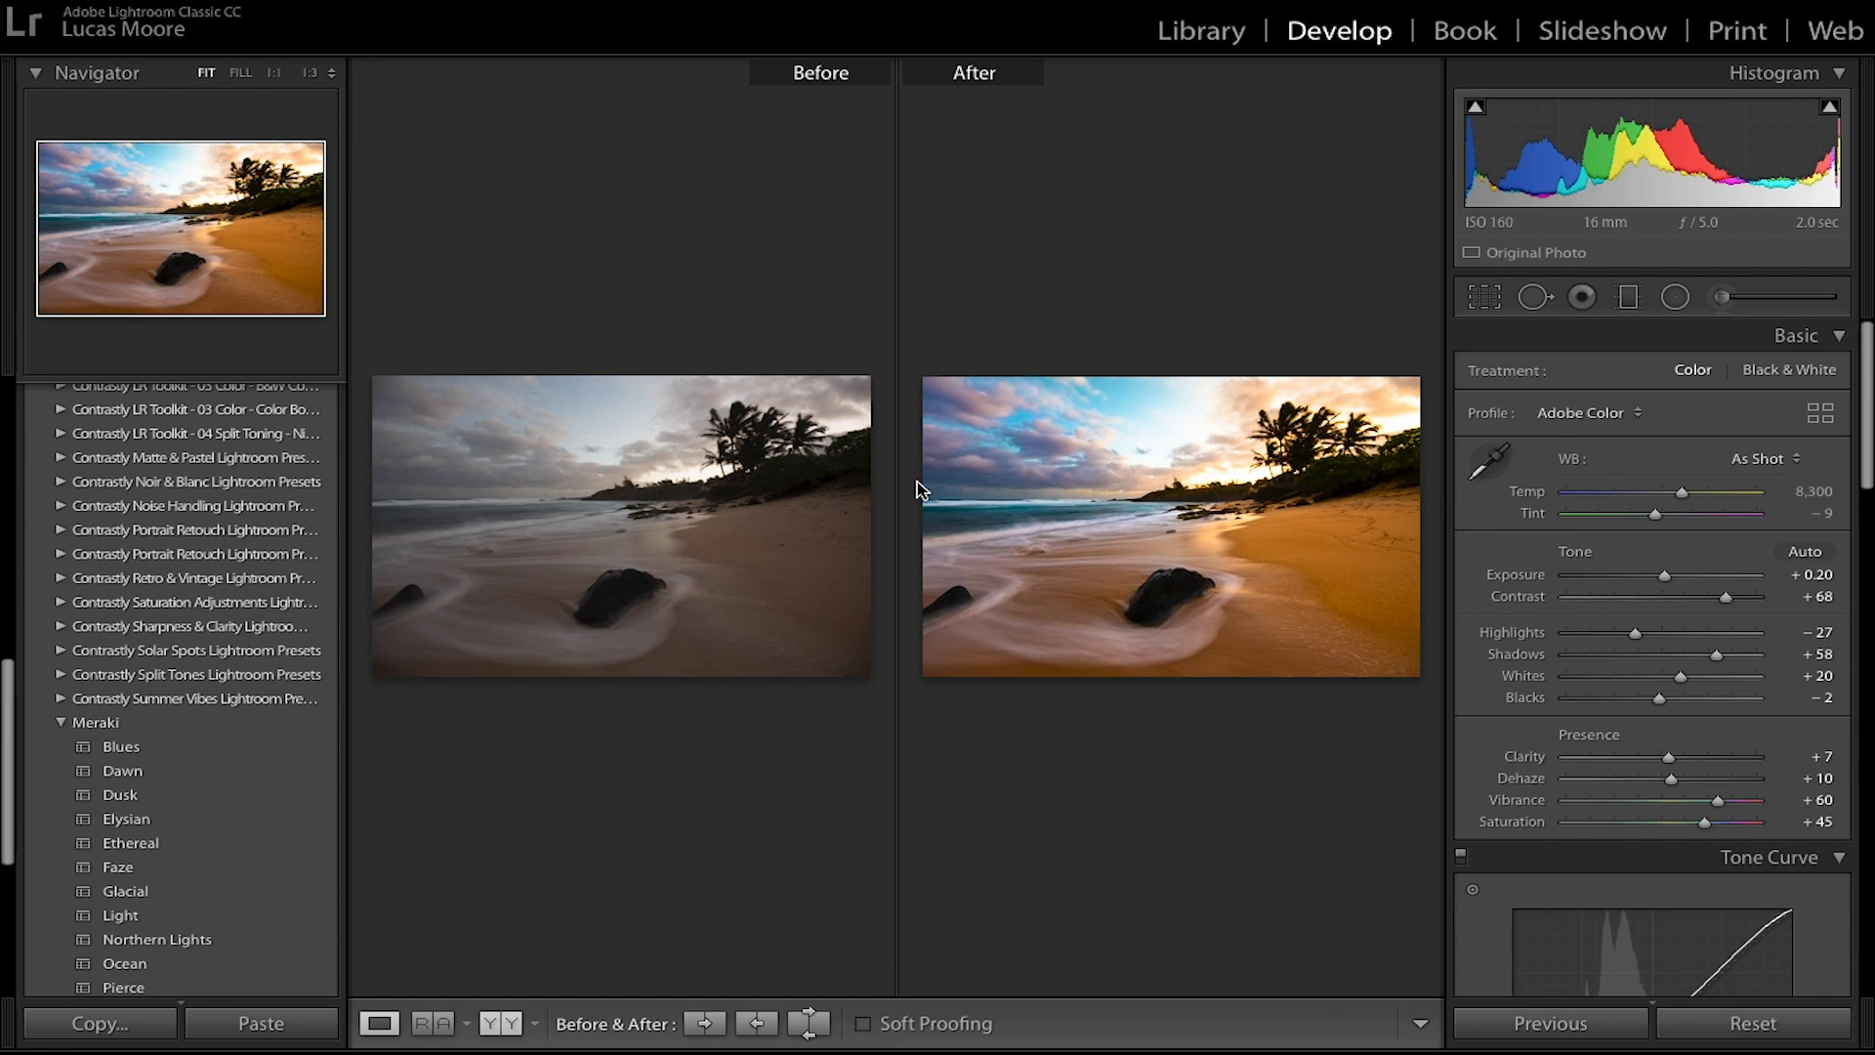
{"action": "key", "text": "y"}
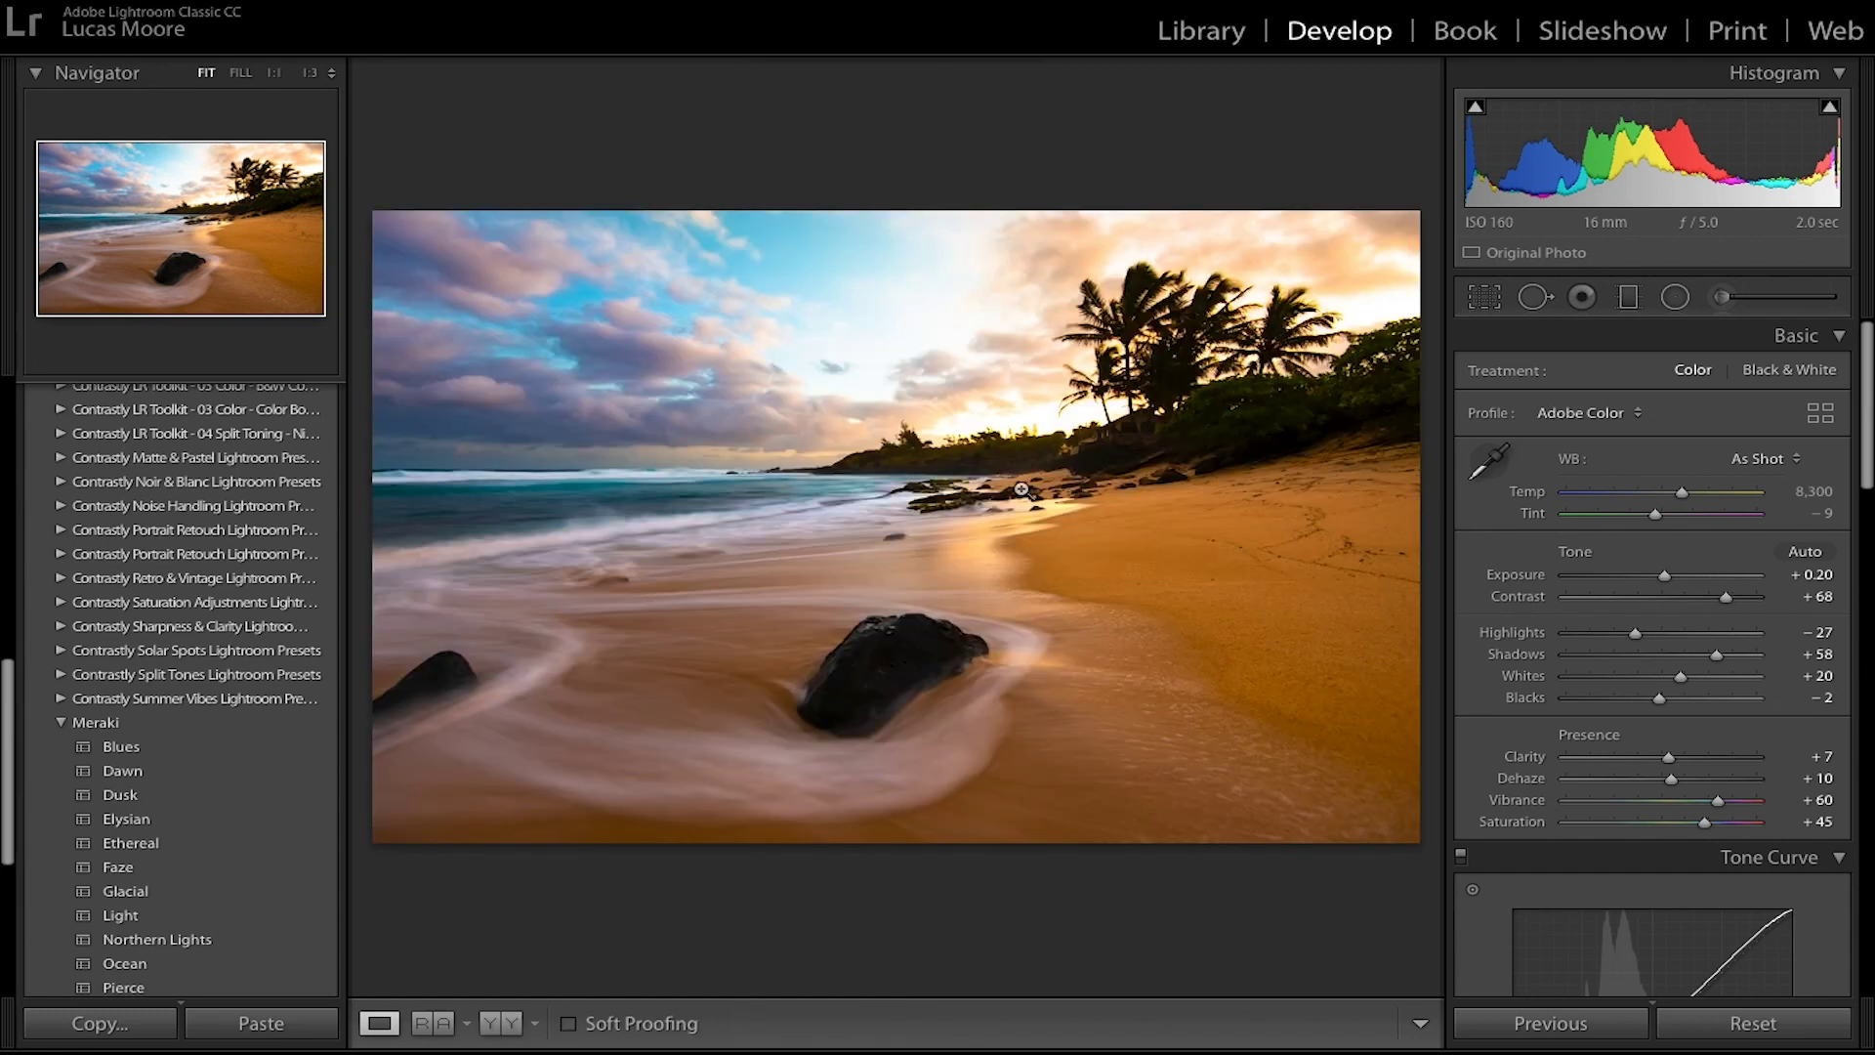